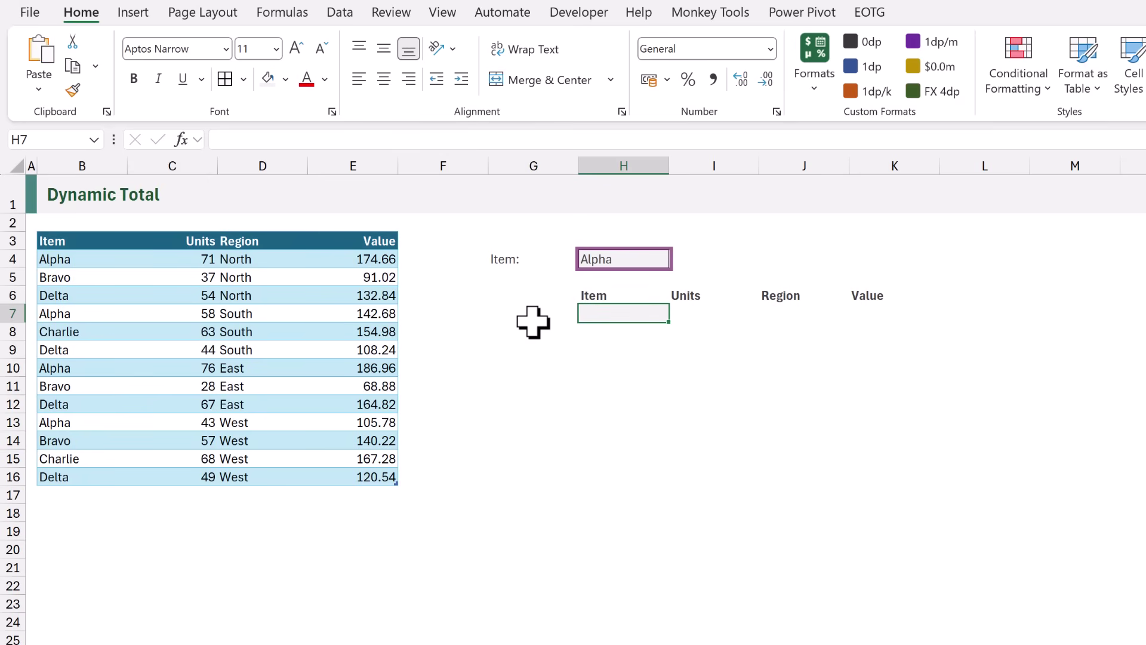
Enter =FILTER(Data,Data[Item]=H4,{"","","",""}) in cell H7 to list the rows matching the item in H4.
{"action": "type", "text": "=FILTER(Data,Data[Item]=H4,{\"\",\"\",\"\",\"\"})"}
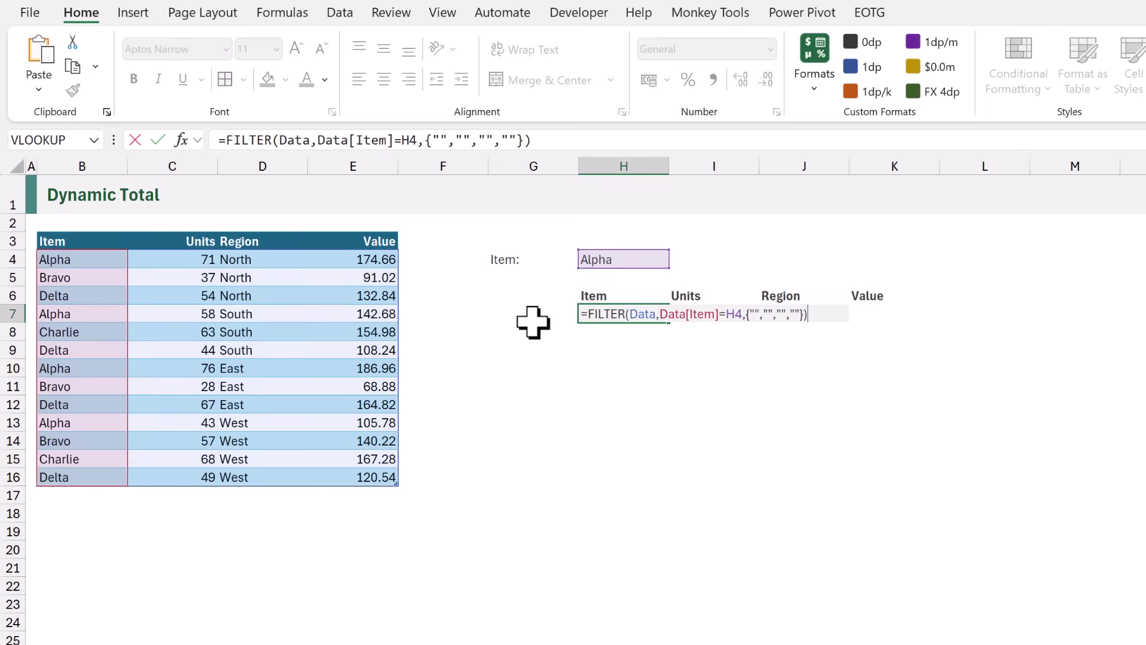
{"action": "key", "text": "ctrl+Return"}
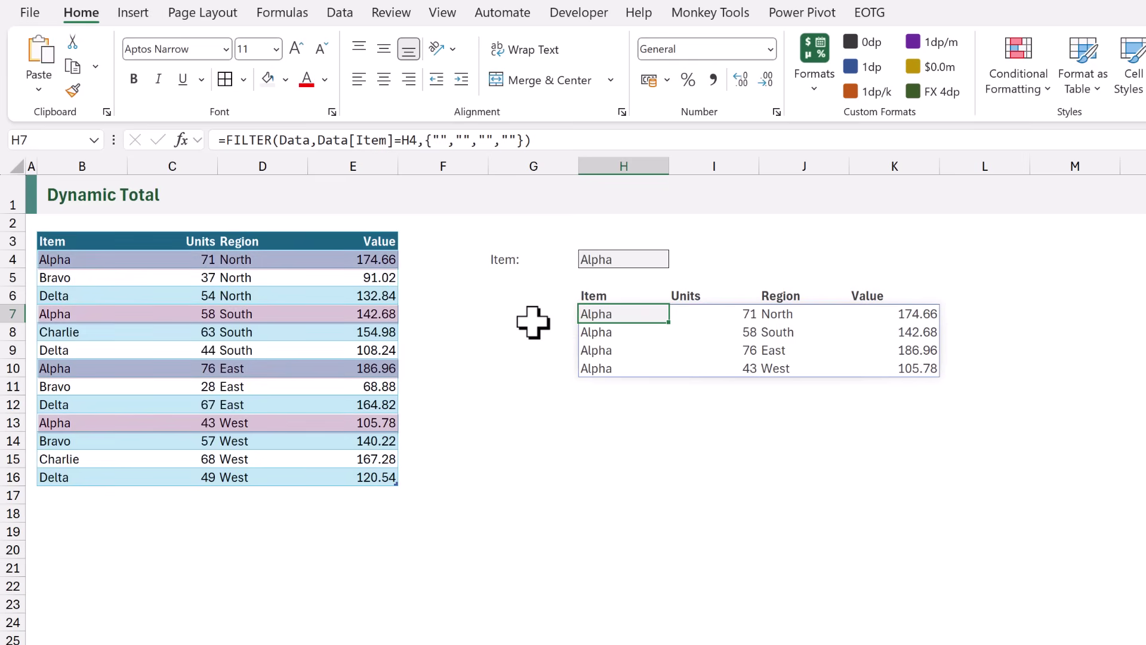
Set the item criterion in cell H4 to Bravo to test the filter.
{"action": "key", "text": "Up"}
{"action": "key", "text": "Up"}
{"action": "key", "text": "Up"}
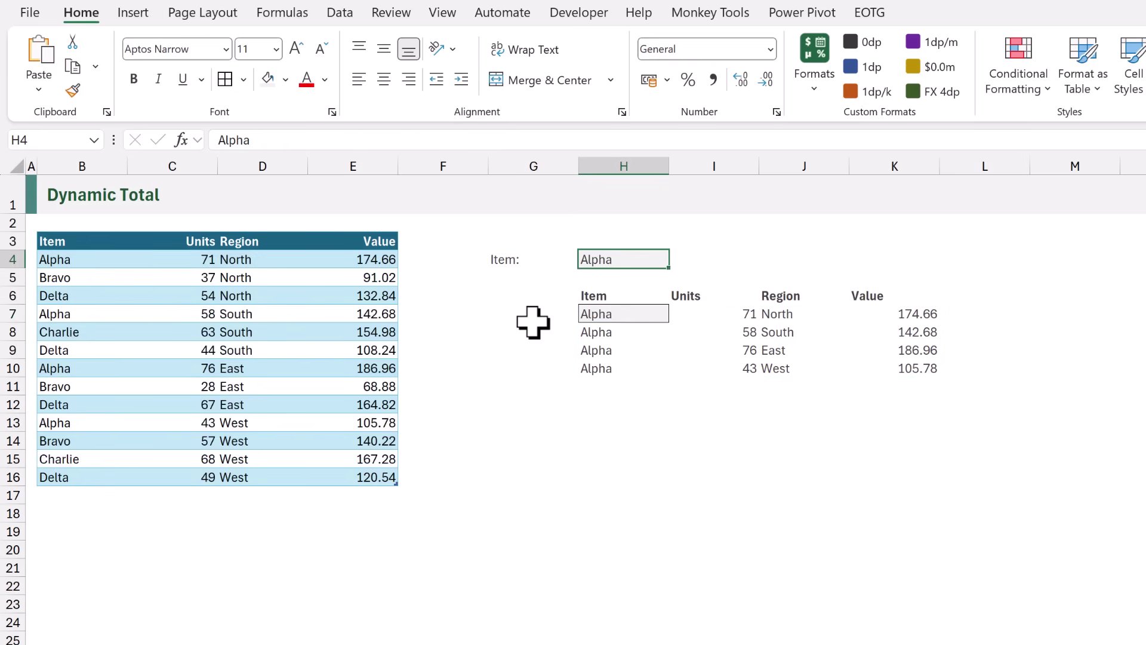
{"action": "type", "text": "Bravo"}
{"action": "key", "text": "ctrl+Return"}
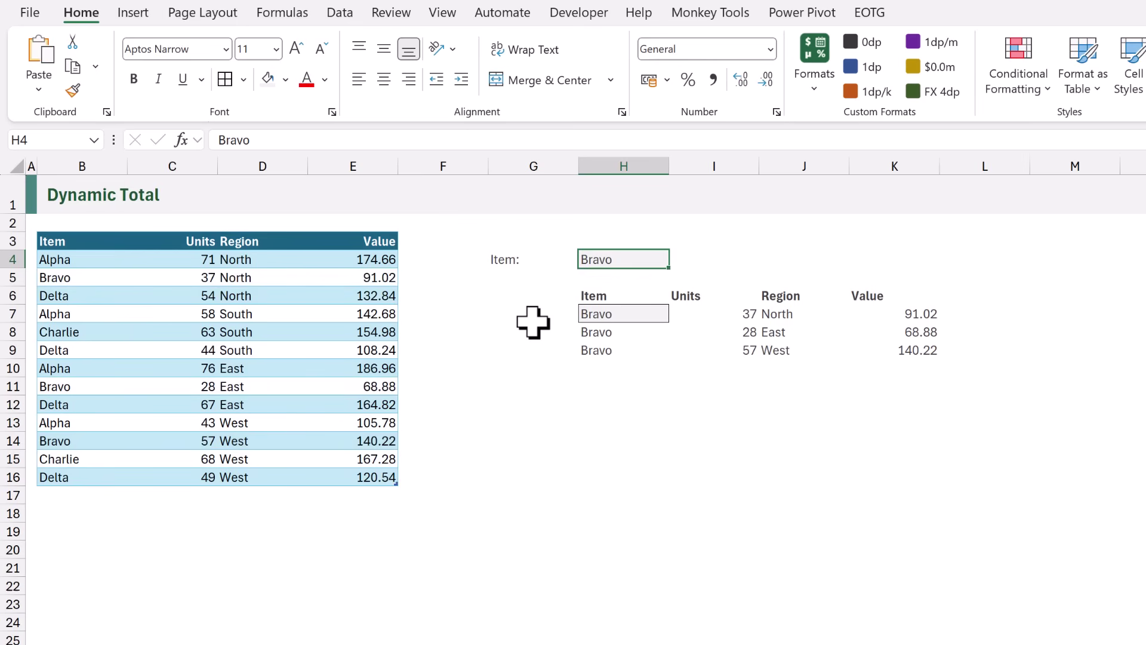
Wrap the FILTER formula in H7 in a LET function, assigning the FILTER to the name Array on its own line.
{"action": "key", "text": "Down"}
{"action": "key", "text": "Down"}
{"action": "key", "text": "Down"}
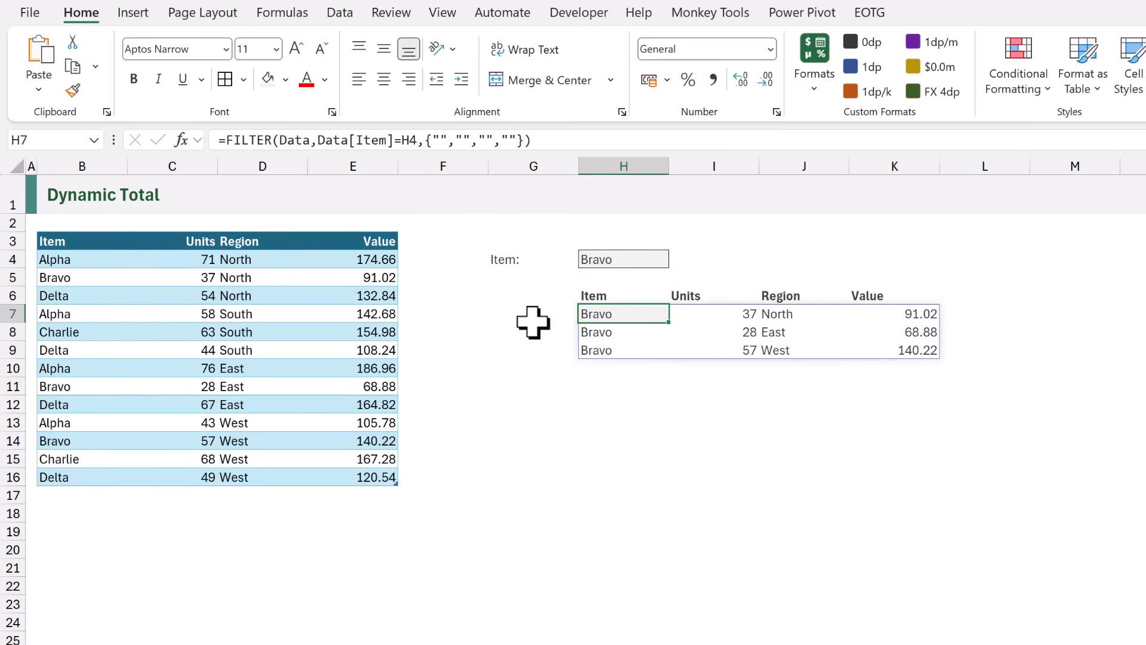
{"action": "key", "text": "F2"}
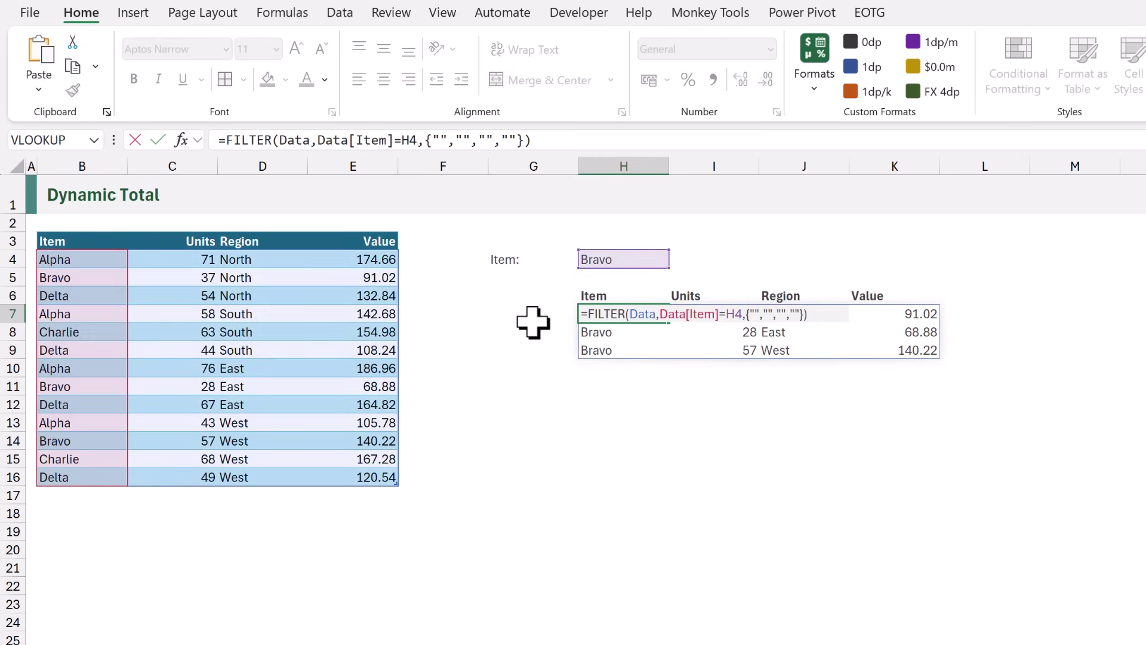
{"action": "left_click", "coordinate": [587, 315]}
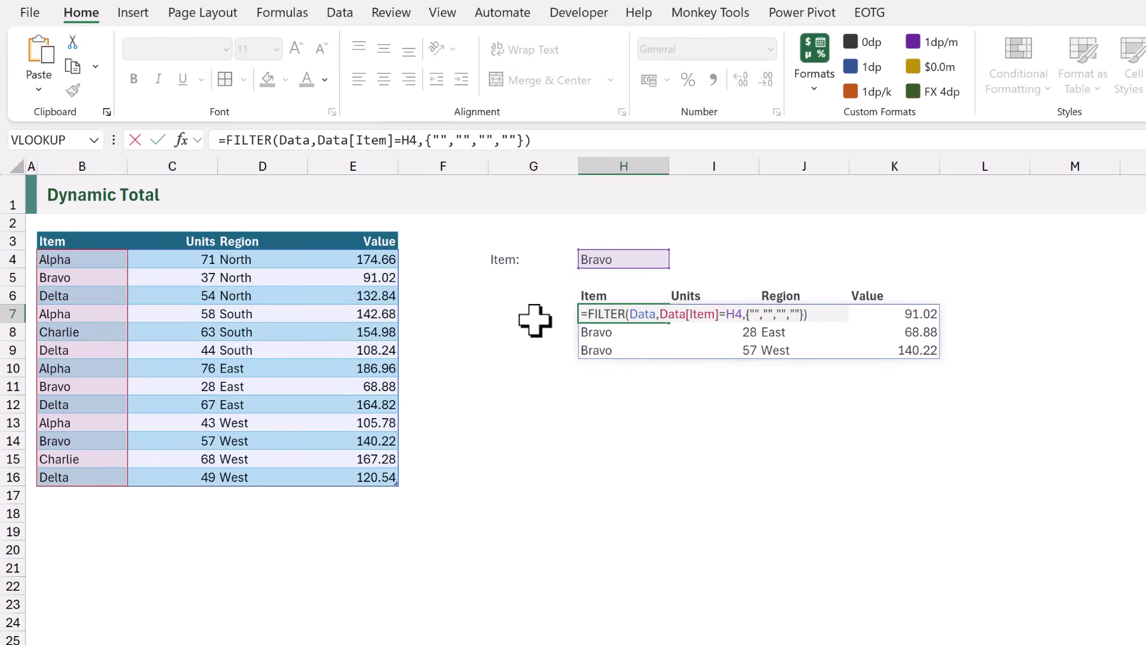
{"action": "type", "text": "LET("}
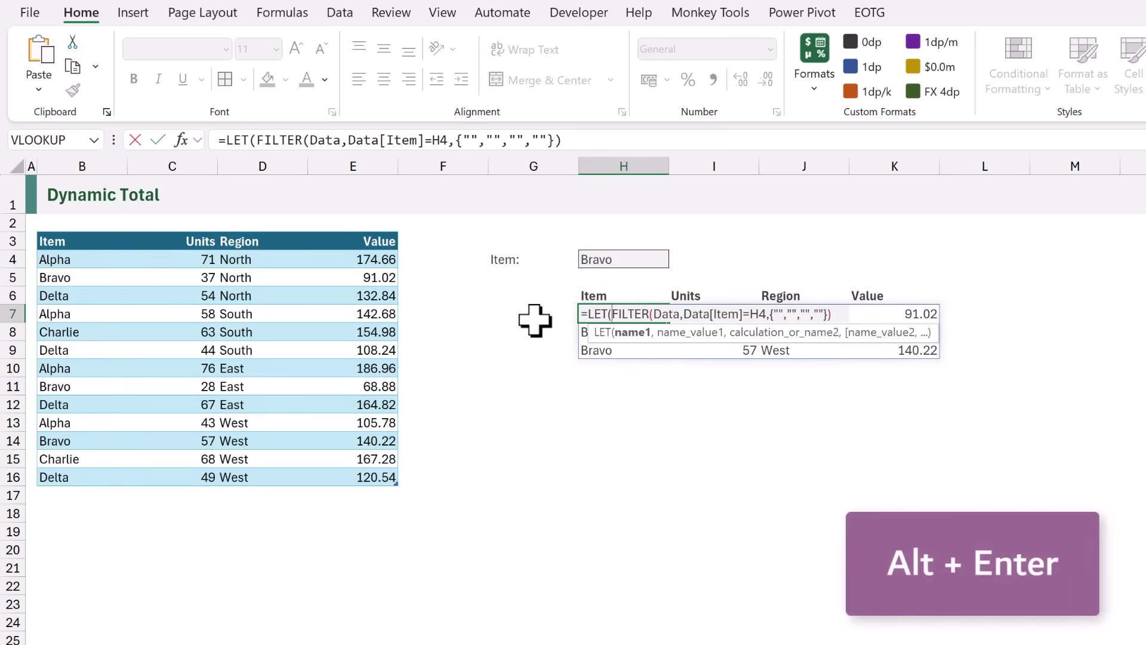
{"action": "key", "text": "alt+Return"}
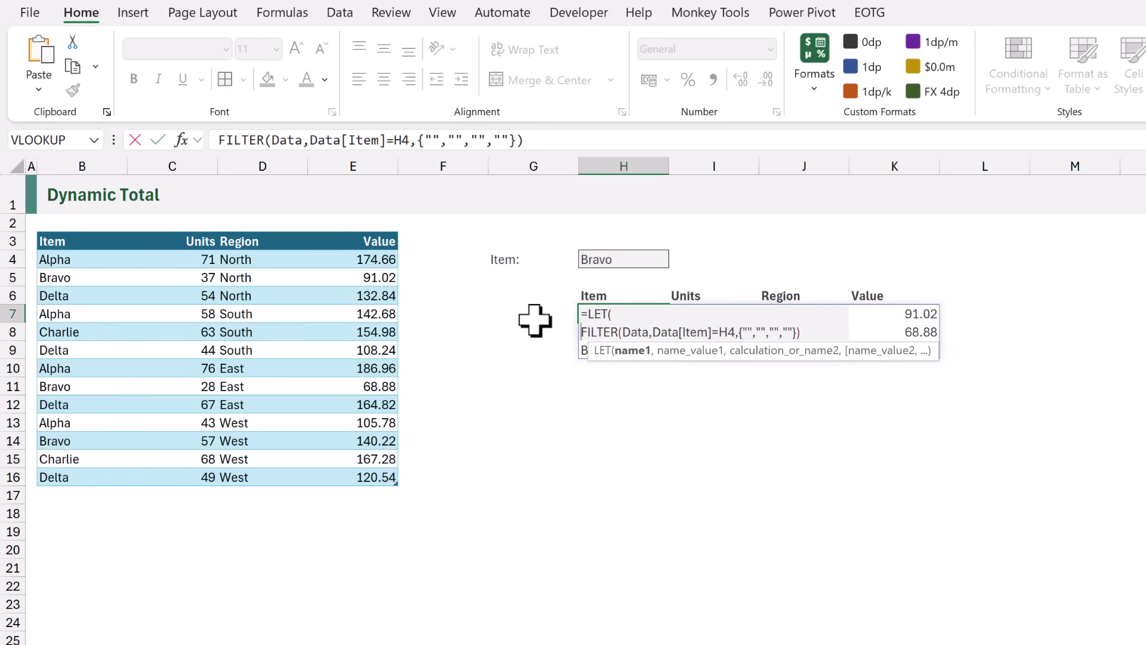
{"action": "type", "text": "Array,"}
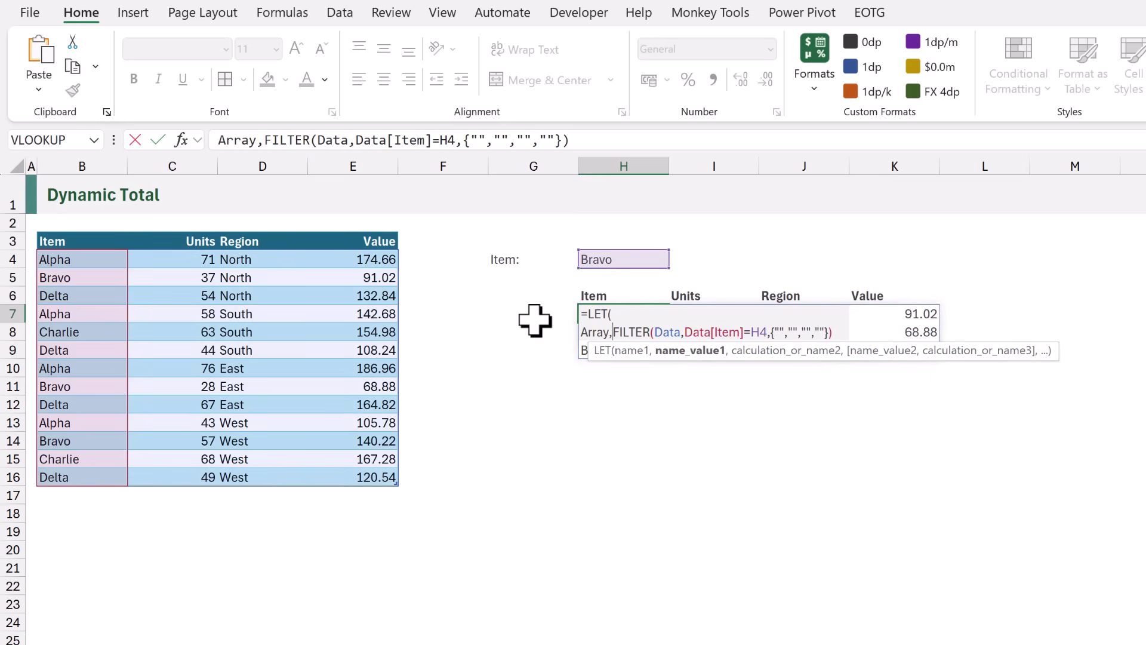
{"action": "left_click", "coordinate": [838, 331]}
{"action": "type", "text": ","}
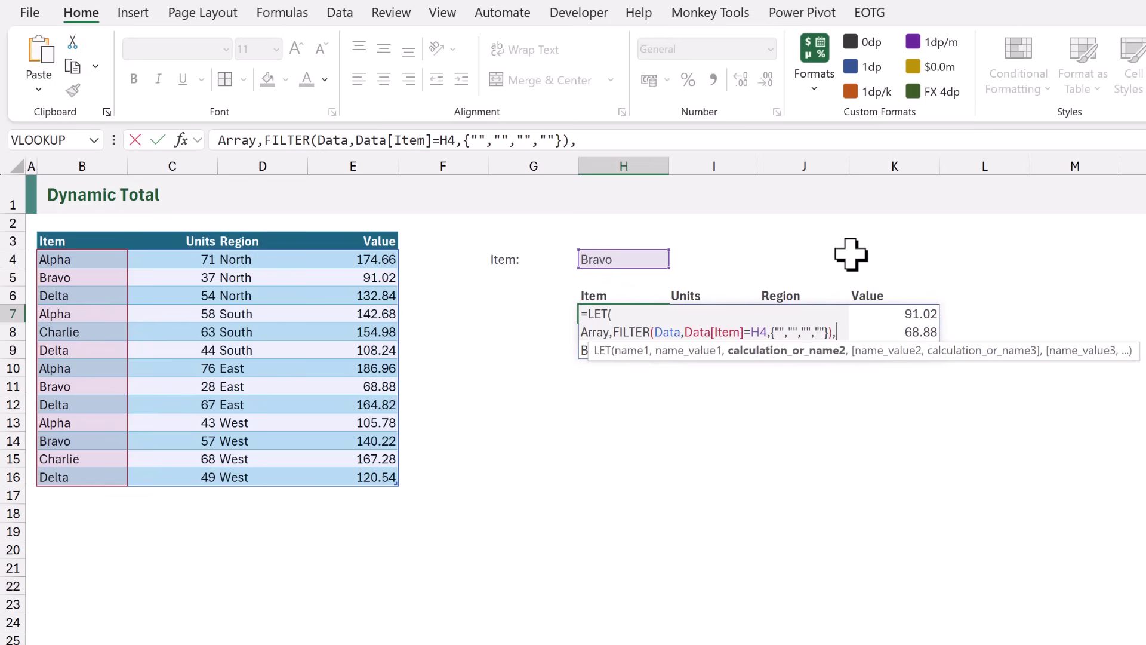
{"action": "key", "text": "alt+Return"}
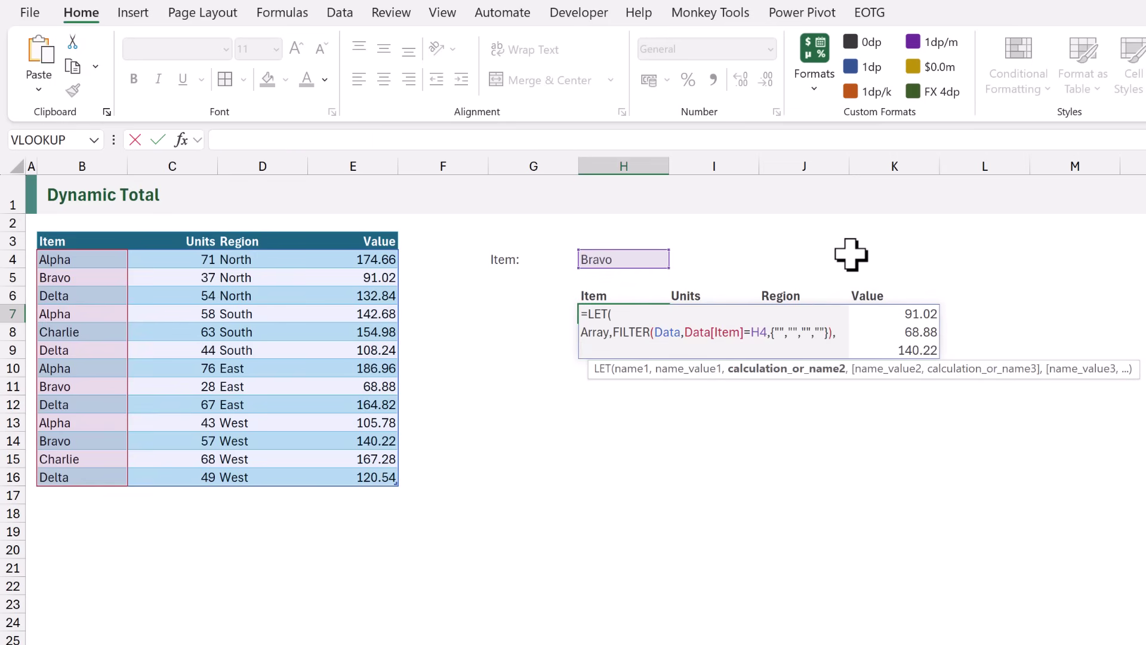
Add the name Total to the LET formula, starting its value as HSTACK("Total",SUM(CHOOSECOLS(Array,2)),"", for the label, units total and blank region.
{"action": "type", "text": "Total,"}
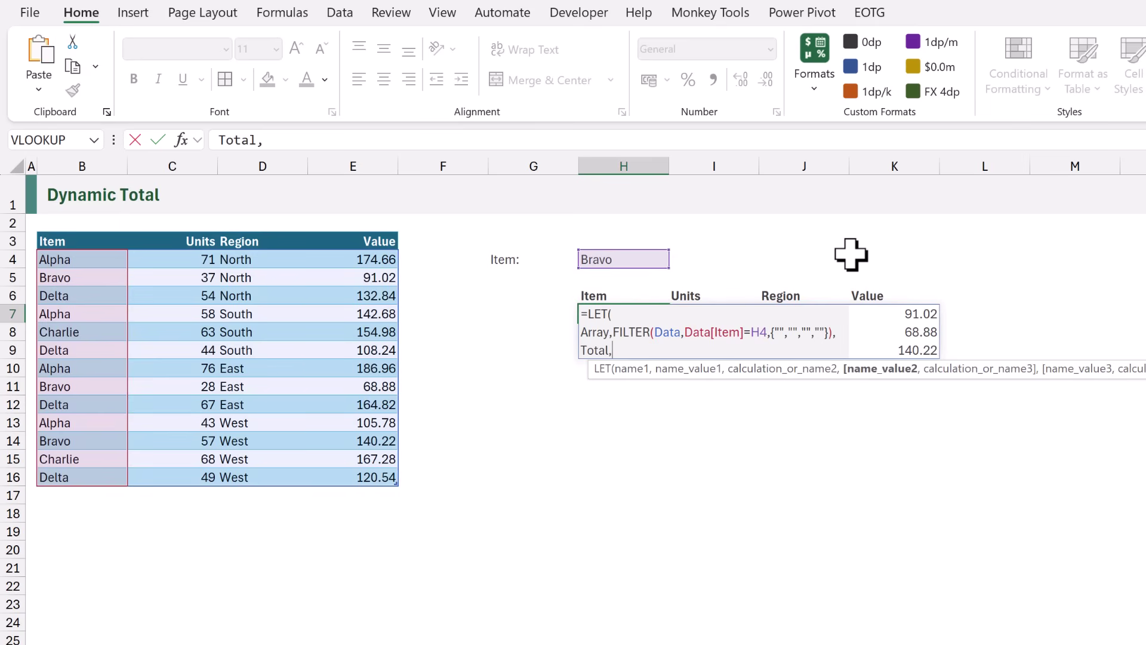
{"action": "type", "text": "HSTACK("}
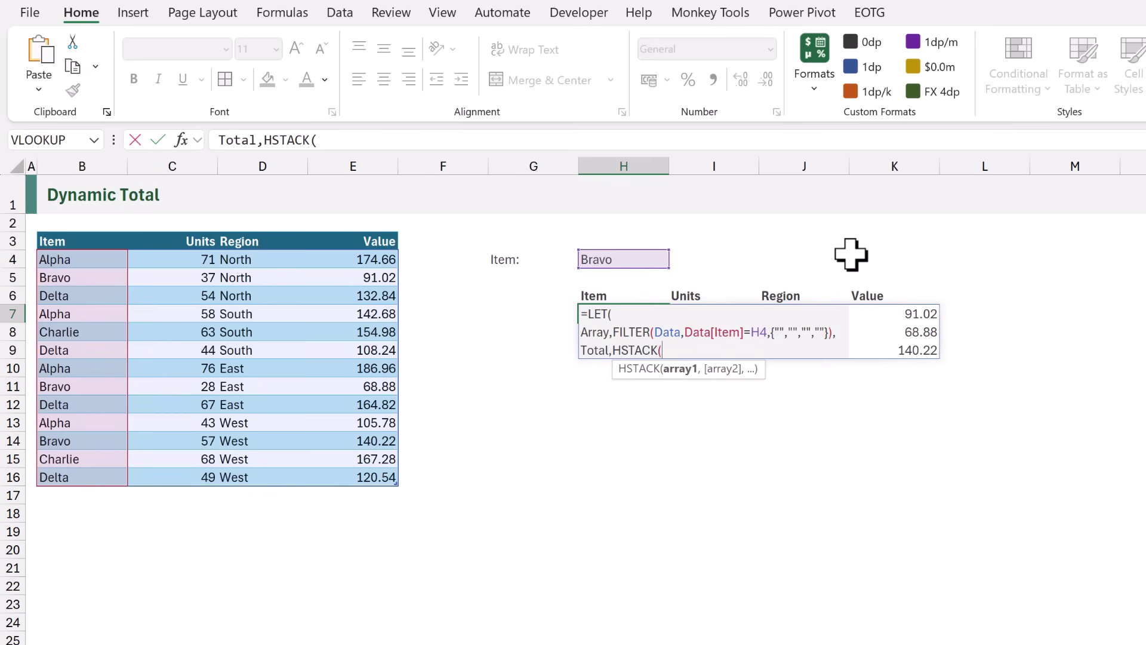
{"action": "type", "text": "\"Total\","}
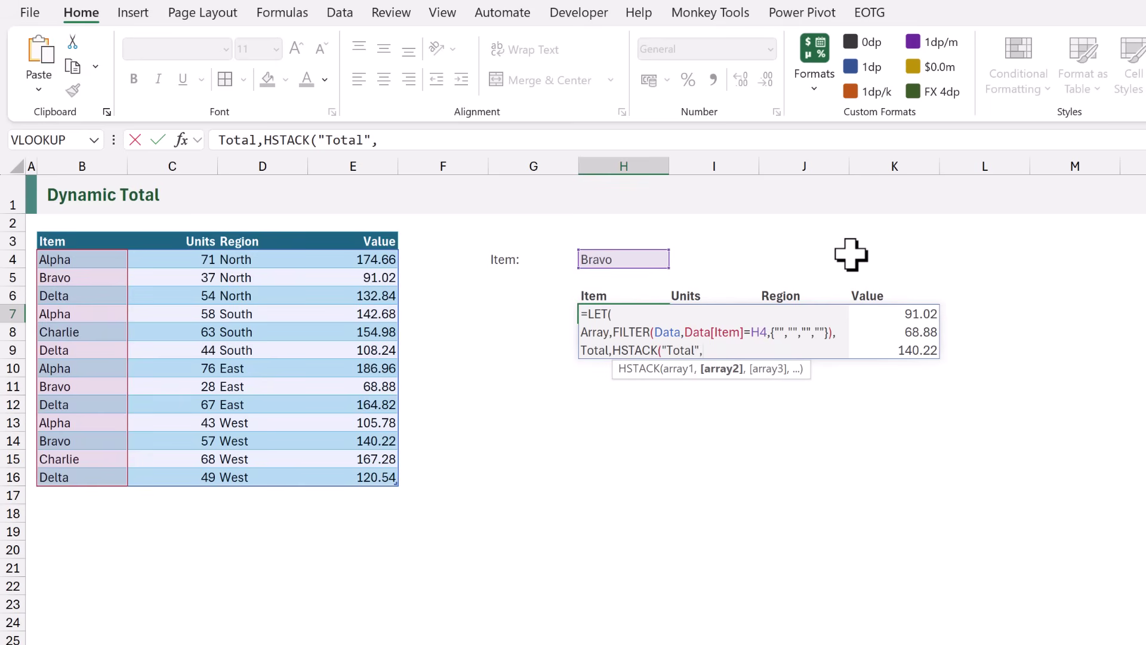
{"action": "type", "text": "SUM("}
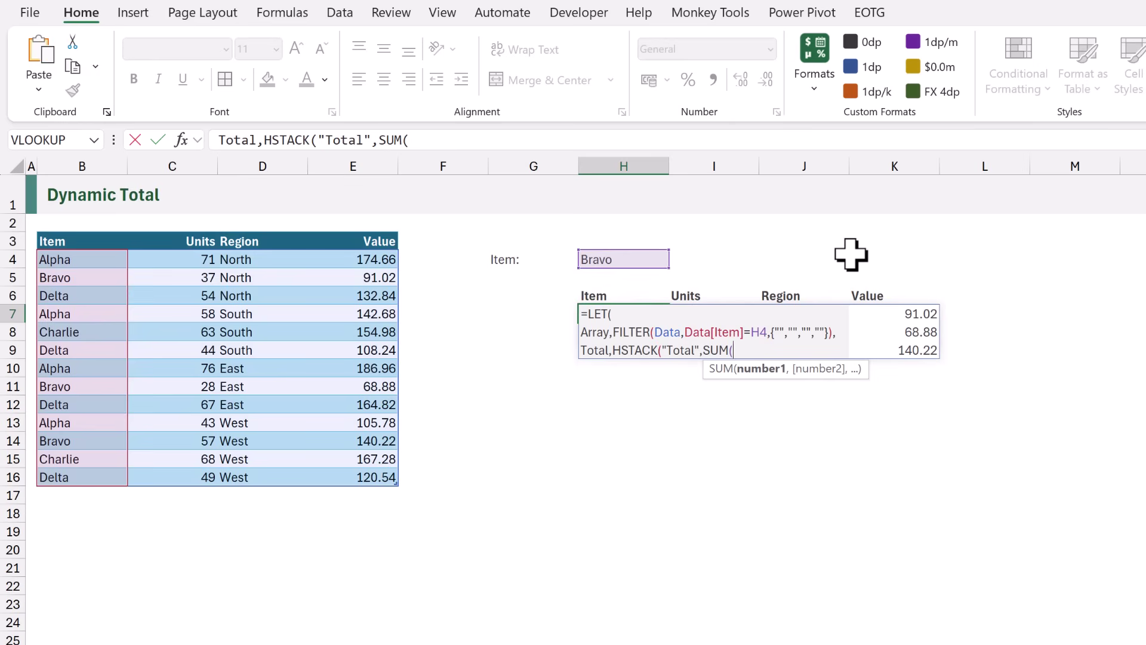
{"action": "type", "text": "CHOOSECOLS("}
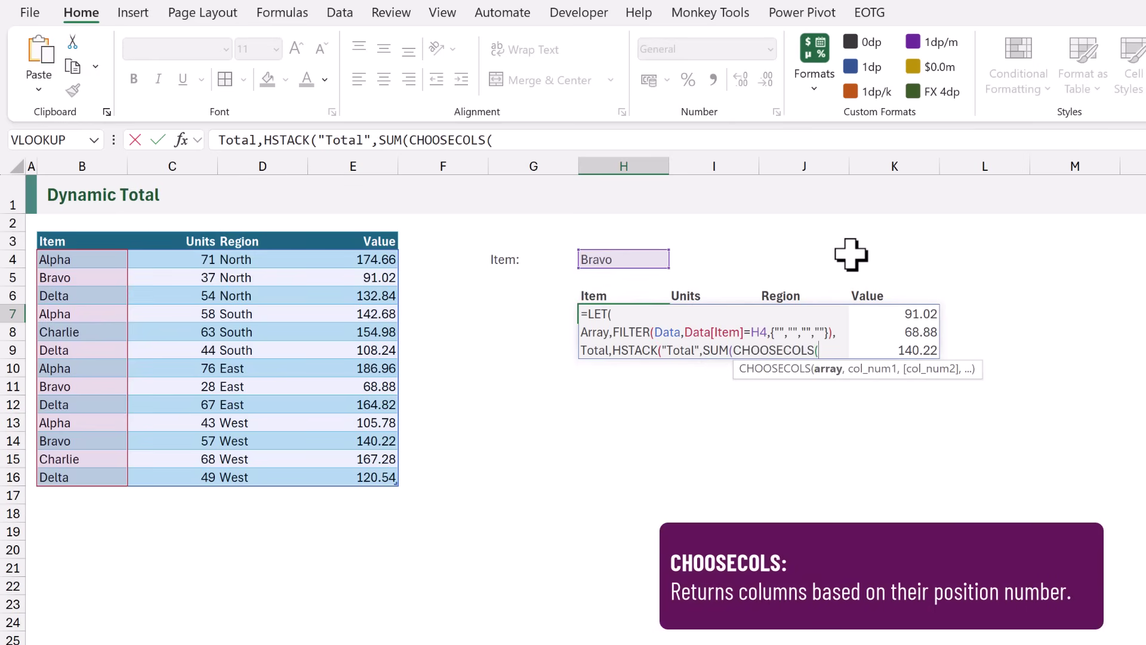
{"action": "type", "text": "Array,"}
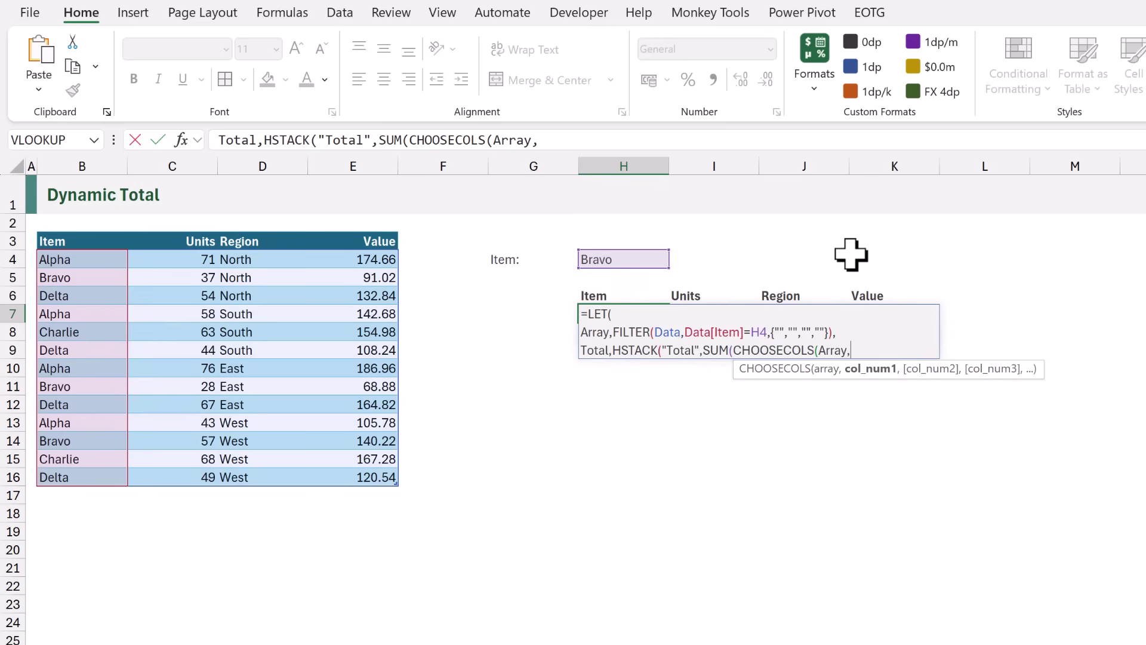
{"action": "type", "text": "2))"}
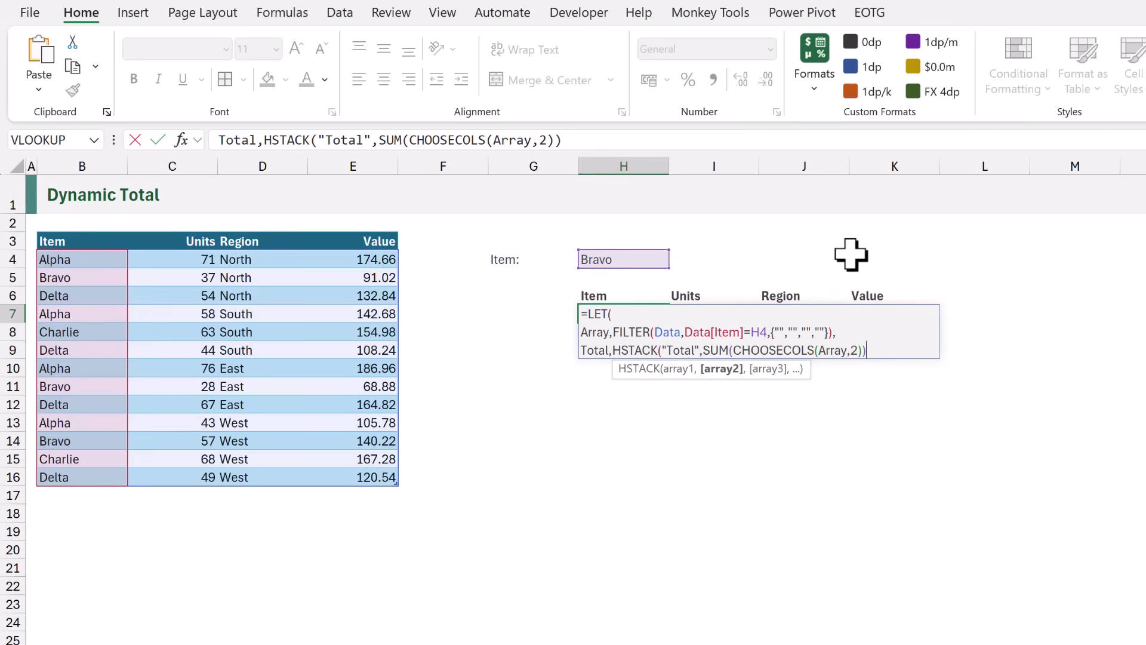
{"action": "type", "text": ","}
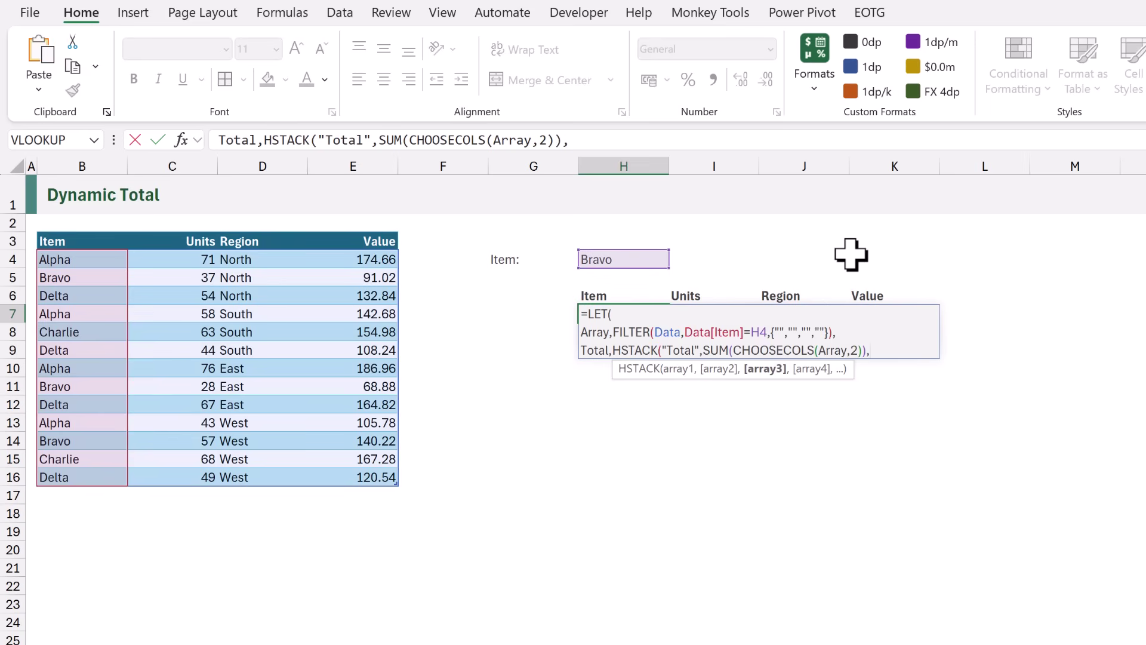
{"action": "type", "text": "\"\","}
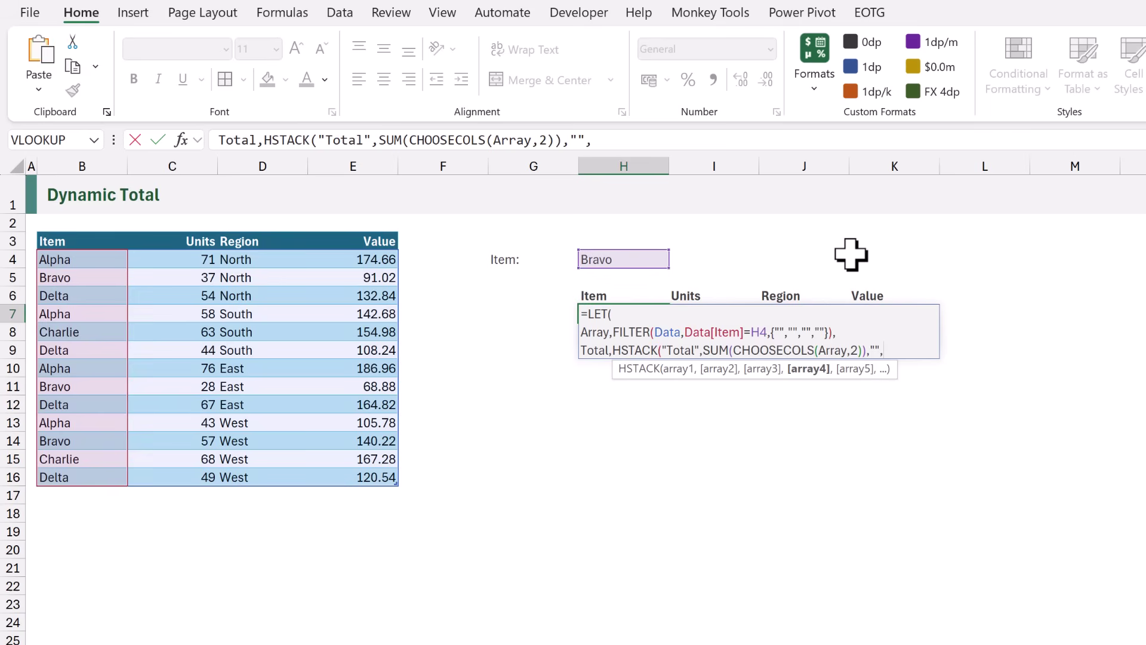
Complete the HSTACK with a copy of the SUM(CHOOSECOLS(Array,2)) expression changed to column 4, and start a new formula line.
{"action": "left_click_drag", "start_coordinate": [703, 352], "coordinate": [865, 353]}
{"action": "key", "text": "ctrl+c"}
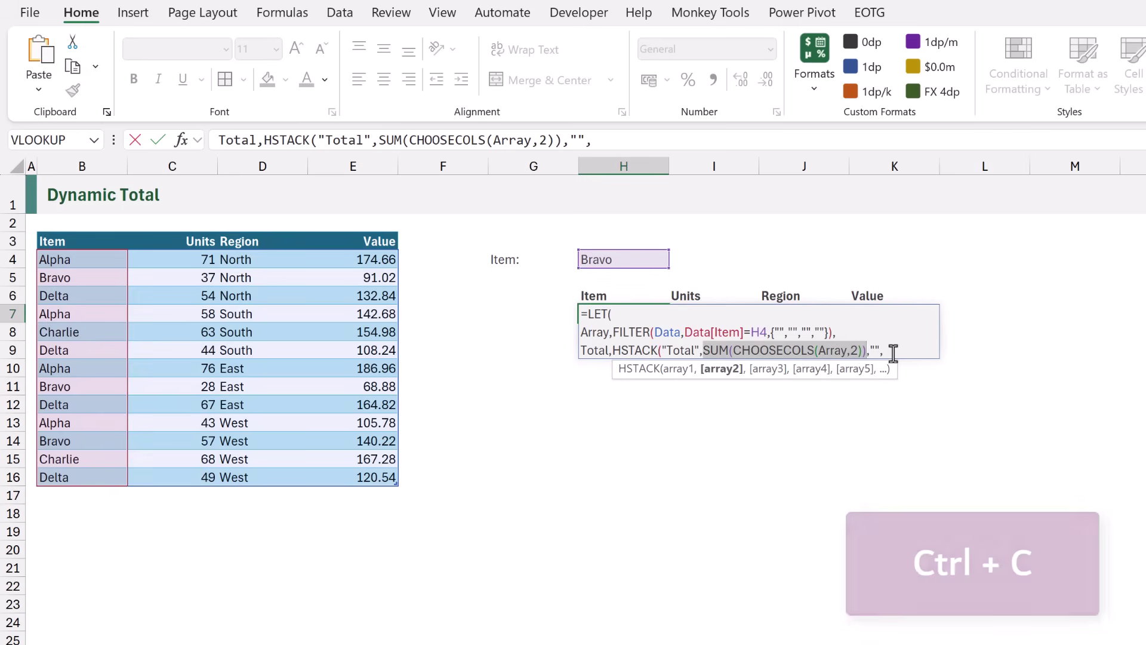
{"action": "left_click", "coordinate": [894, 353]}
{"action": "key", "text": "ctrl+v"}
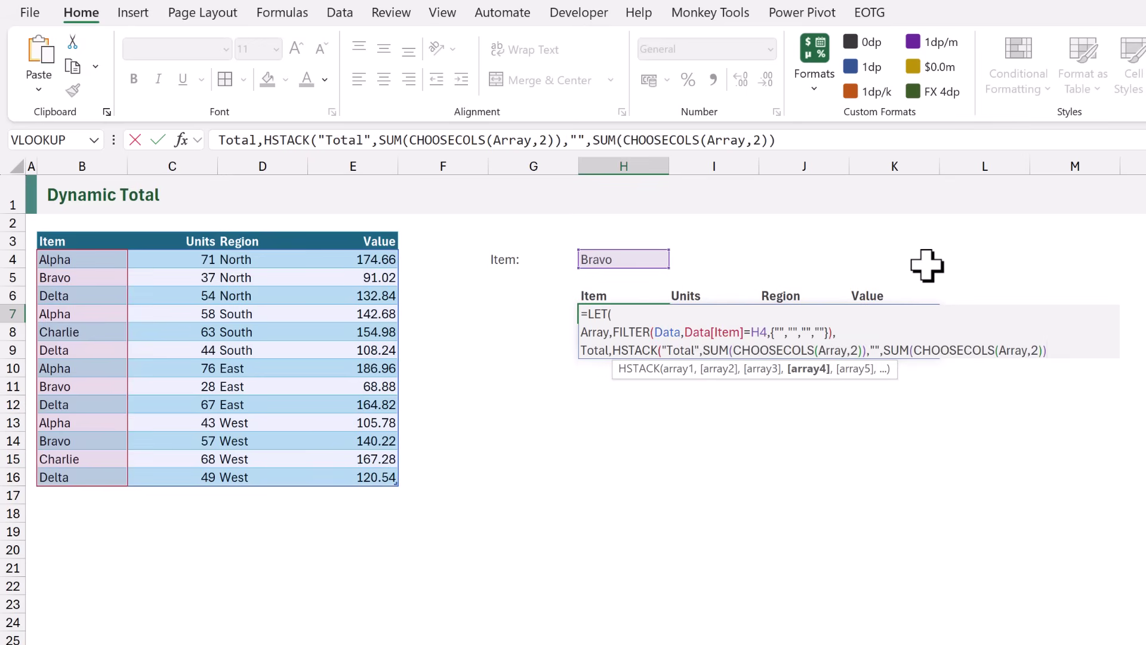
{"action": "key", "text": "Left"}
{"action": "key", "text": "Left"}
{"action": "key", "text": "BackSpace"}
{"action": "type", "text": "4"}
{"action": "key", "text": "Right"}
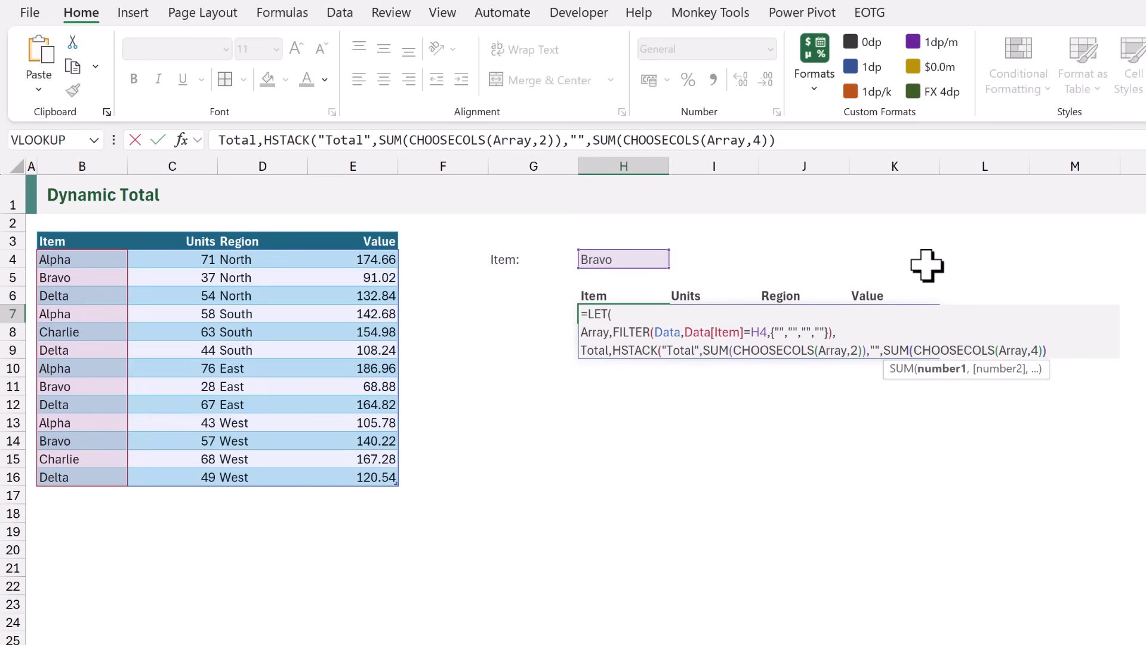
{"action": "key", "text": "Right"}
{"action": "type", "text": "),"}
{"action": "key", "text": "alt+Return"}
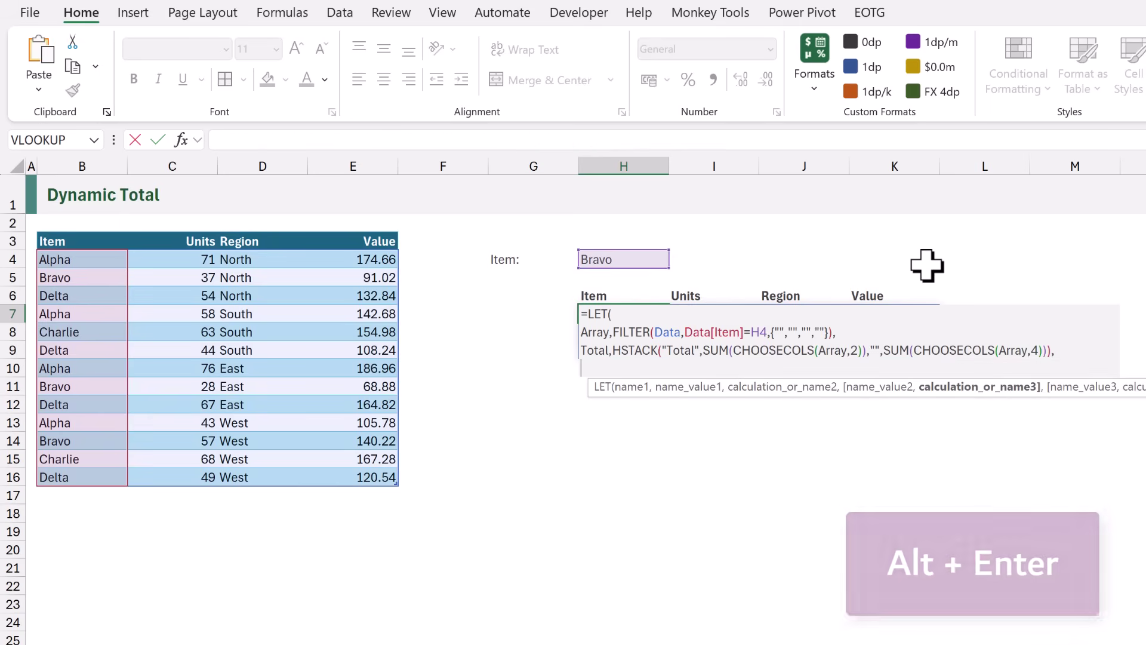
Define Result as VSTACK(Array,Total), return Result as the final LET argument, and commit the formula in H7.
{"action": "type", "text": "Result,"}
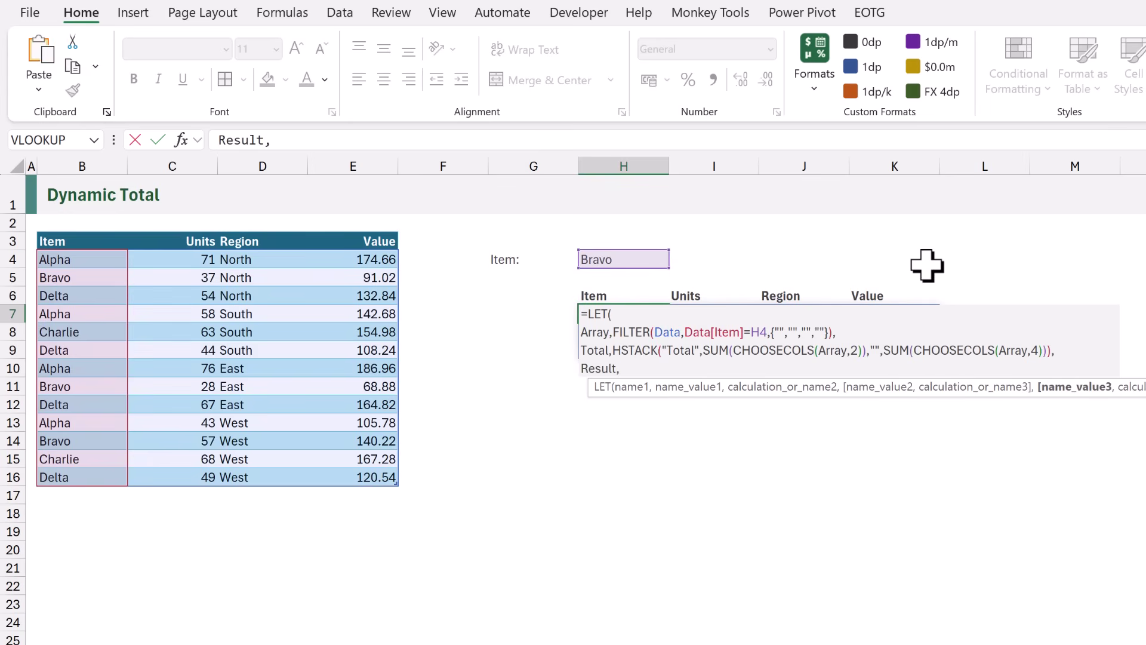
{"action": "type", "text": "VSTACK("}
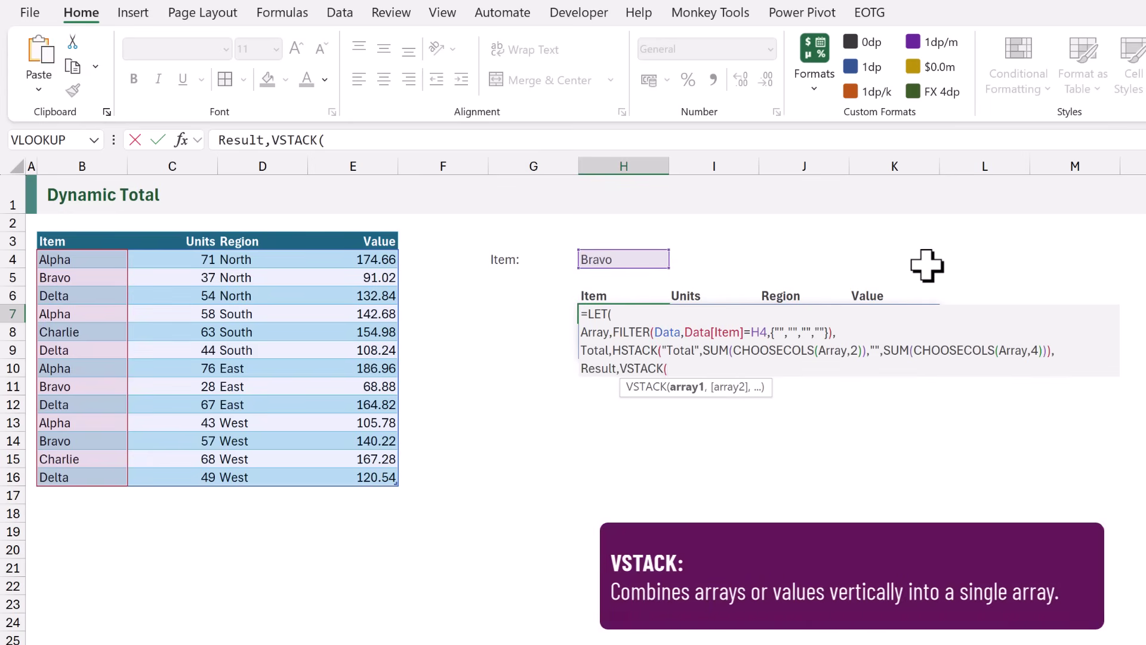
{"action": "type", "text": "Arr"}
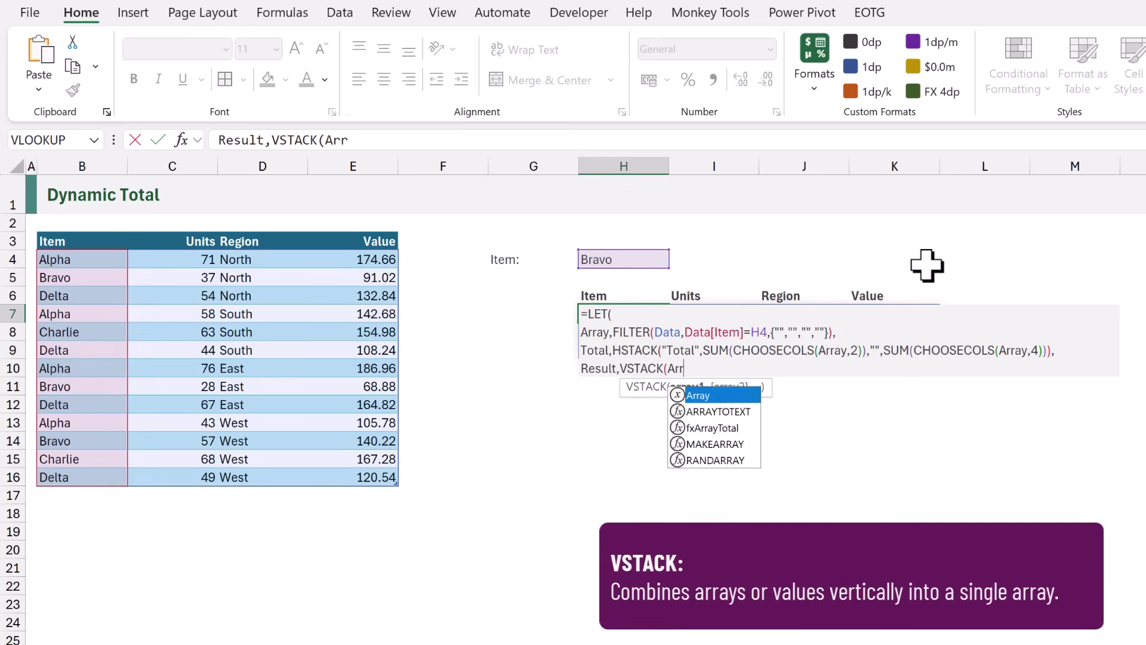
{"action": "type", "text": "ay,"}
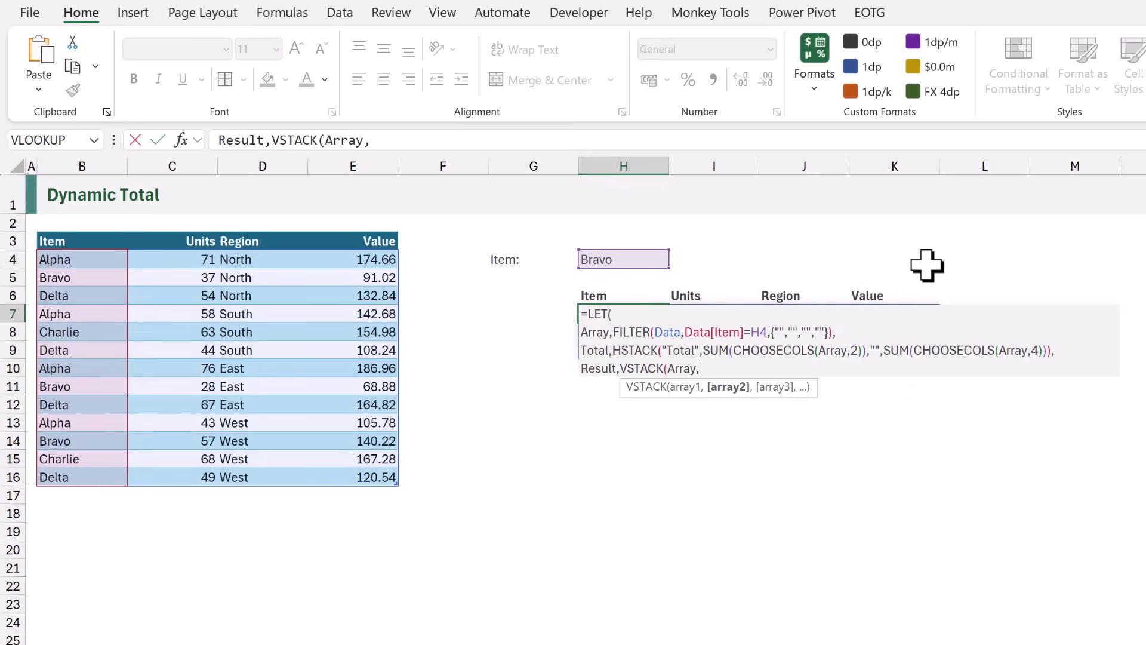
{"action": "type", "text": "Total)"}
{"action": "type", "text": ","}
{"action": "key", "text": "alt+Return"}
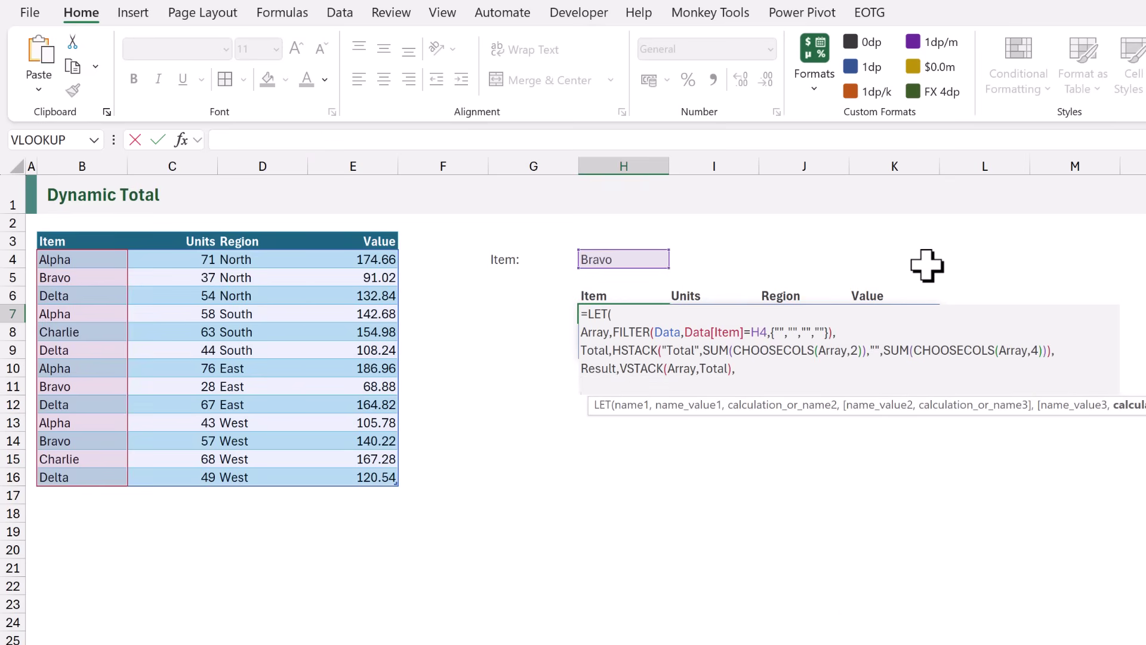
{"action": "type", "text": "Result"}
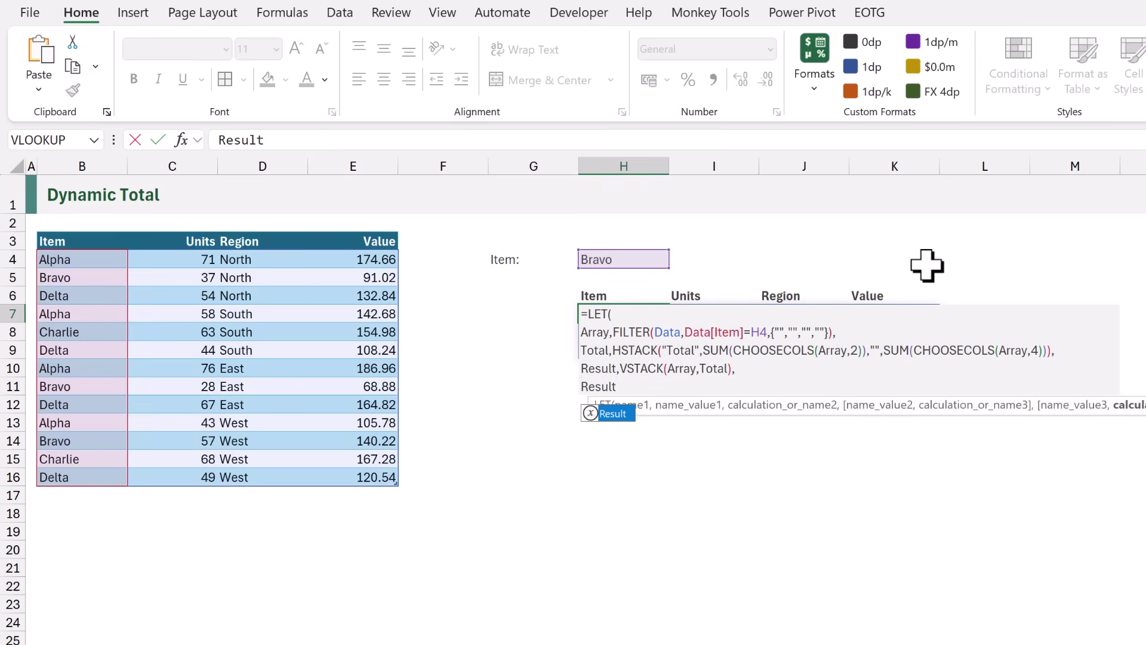
{"action": "type", "text": ")"}
{"action": "key", "text": "ctrl+Return"}
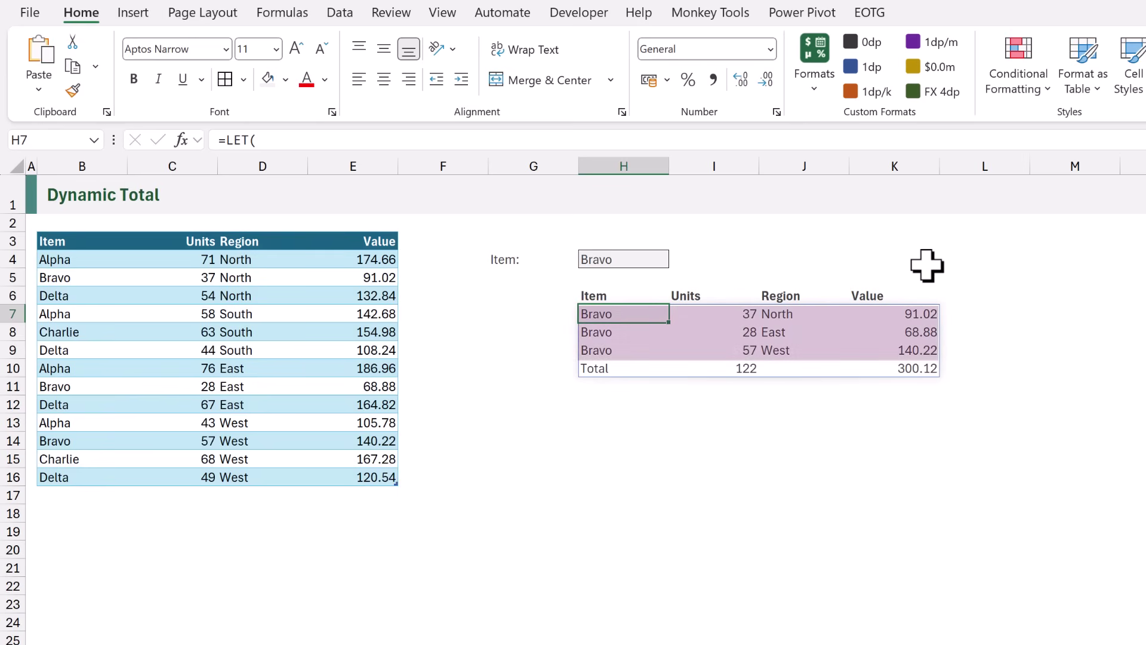
Set the item criterion in cell H4 to Alpha to test the dynamic total row.
{"action": "key", "text": "Up"}
{"action": "key", "text": "Up"}
{"action": "key", "text": "Up"}
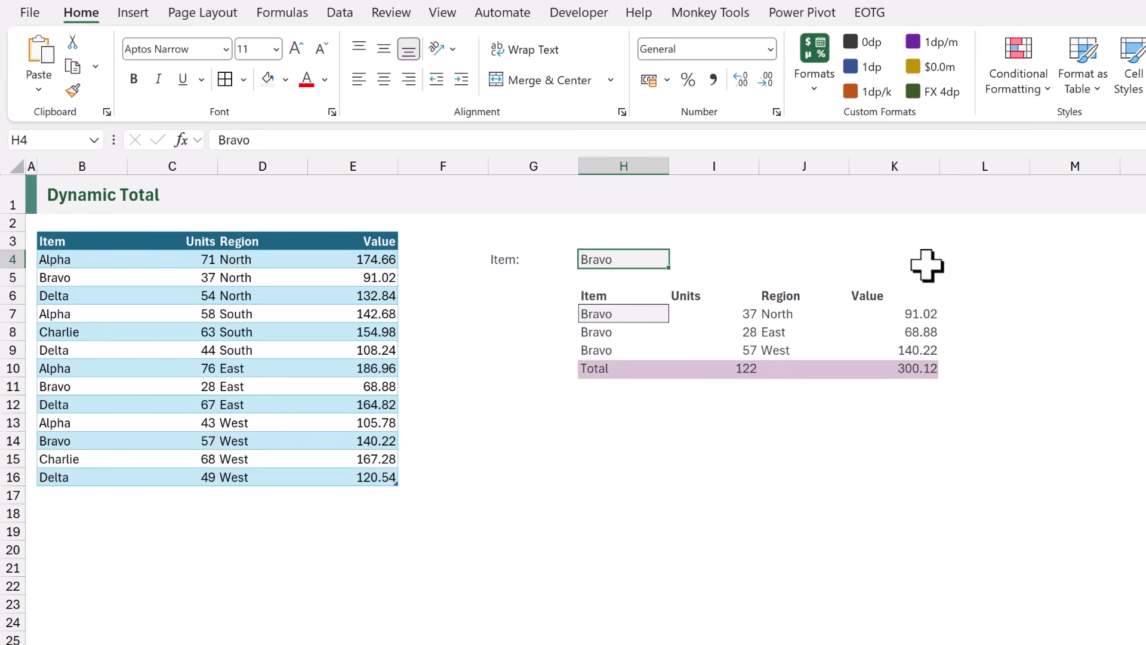
{"action": "type", "text": "Alpha"}
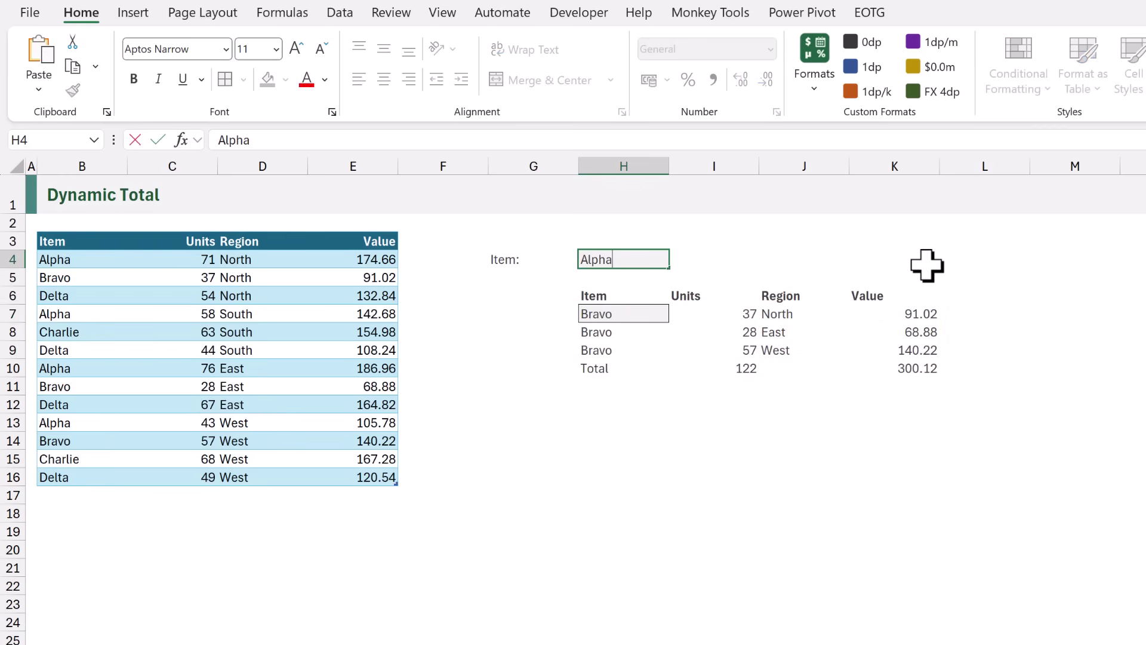
{"action": "key", "text": "ctrl+Return"}
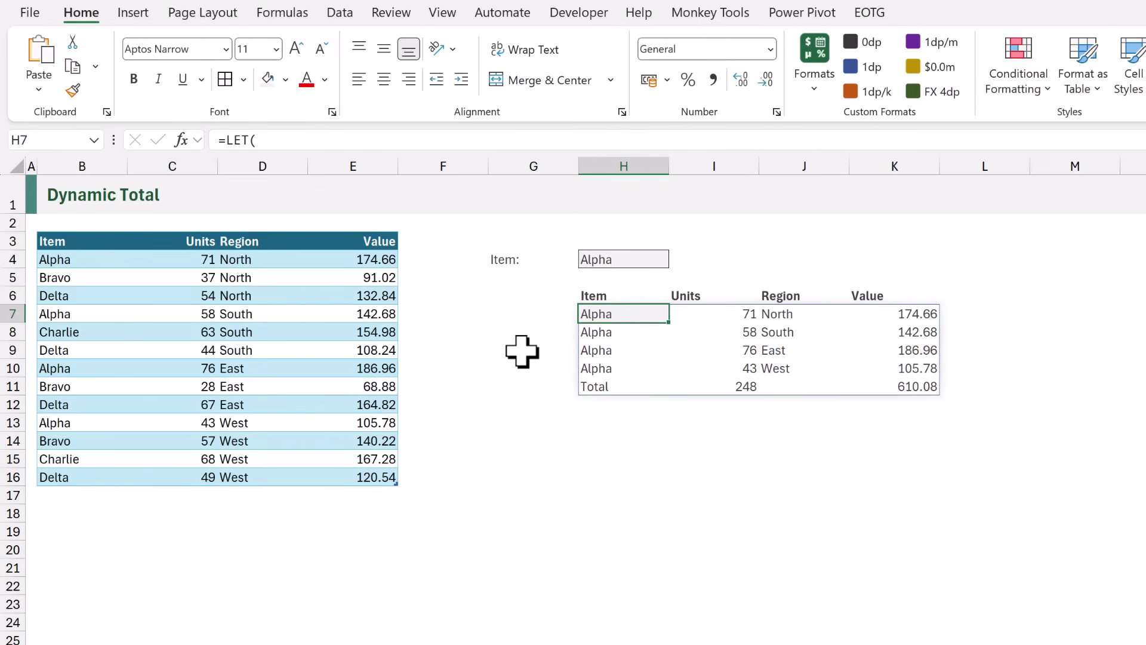
Start a formula-based conditional formatting rule for H7:K23 that applies where =$H7="Total" is true.
{"action": "left_click_drag", "start_coordinate": [655, 317], "coordinate": [924, 509]}
{"action": "left_click_drag", "start_coordinate": [916, 581], "coordinate": [912, 611]}
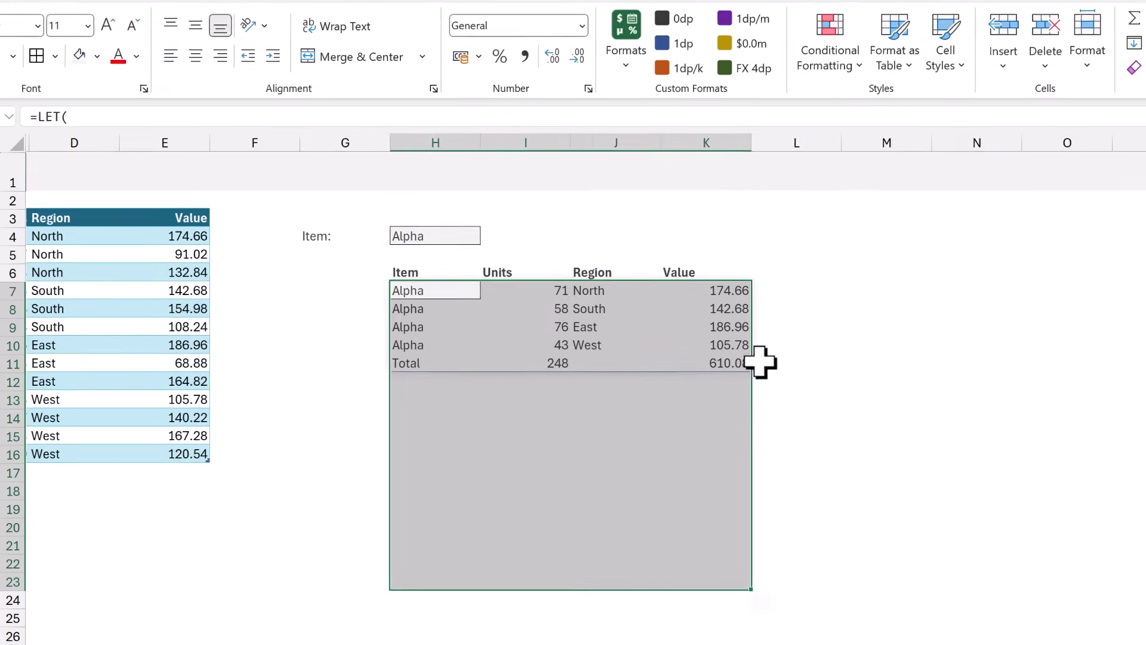
{"action": "left_click", "coordinate": [841, 61]}
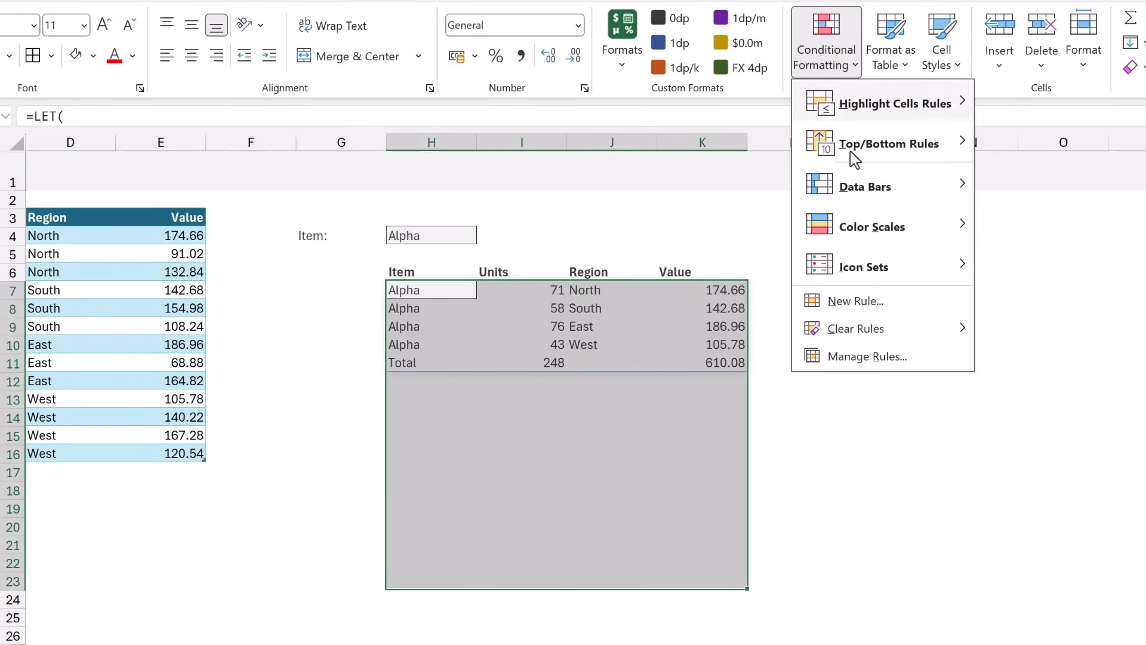
{"action": "left_click", "coordinate": [866, 300]}
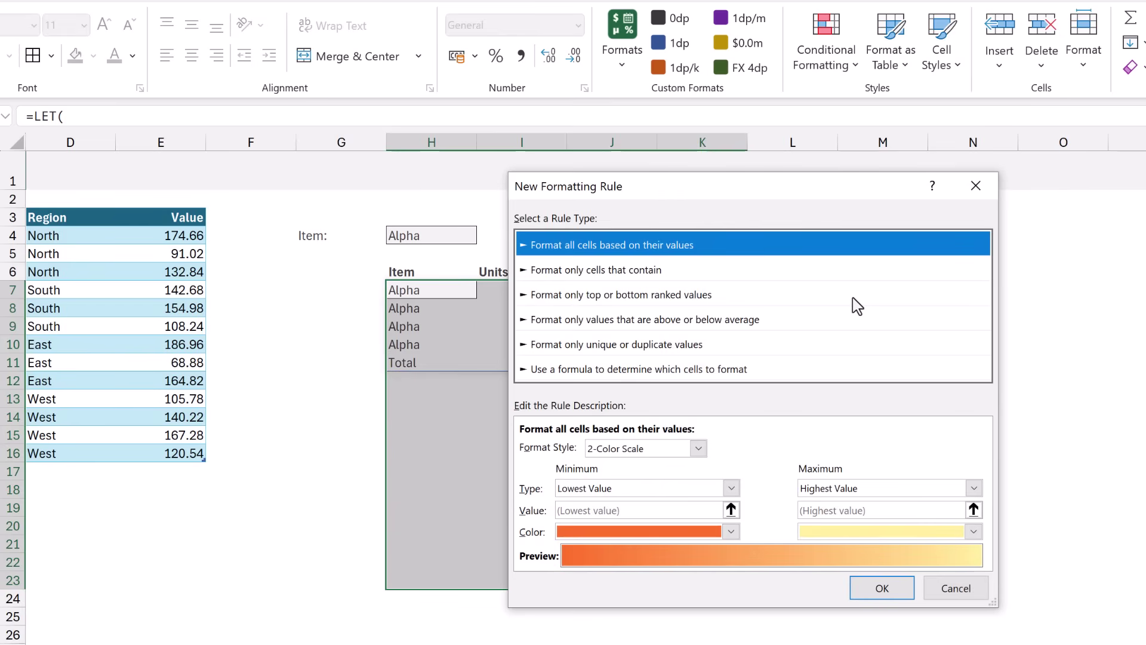
{"action": "left_click", "coordinate": [542, 376]}
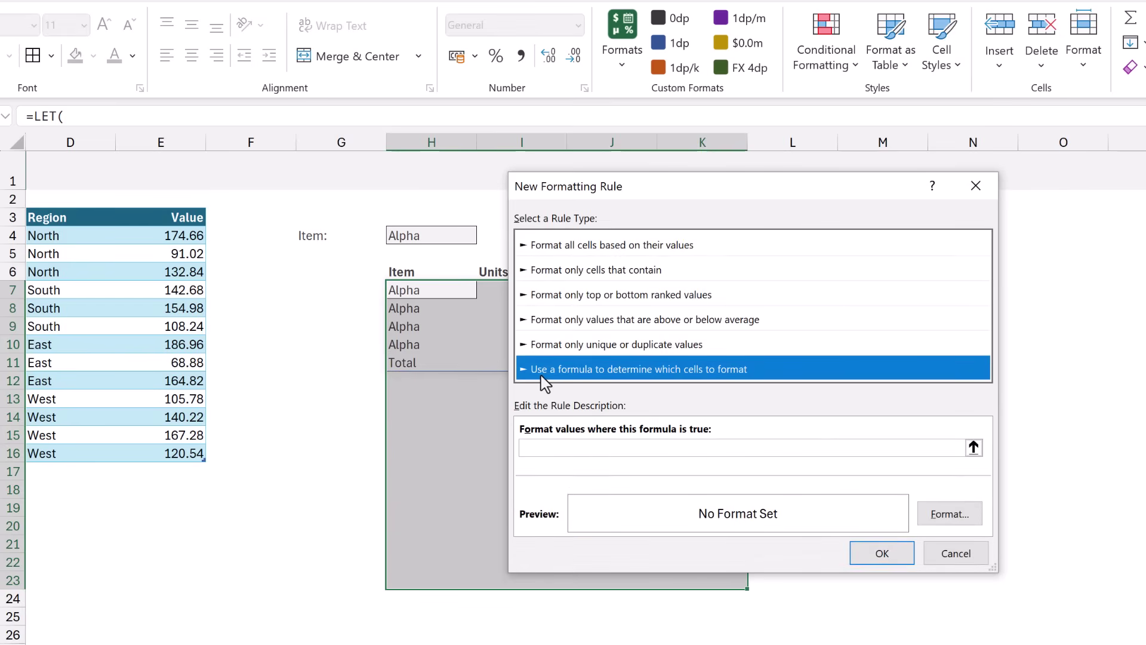
{"action": "left_click", "coordinate": [546, 448]}
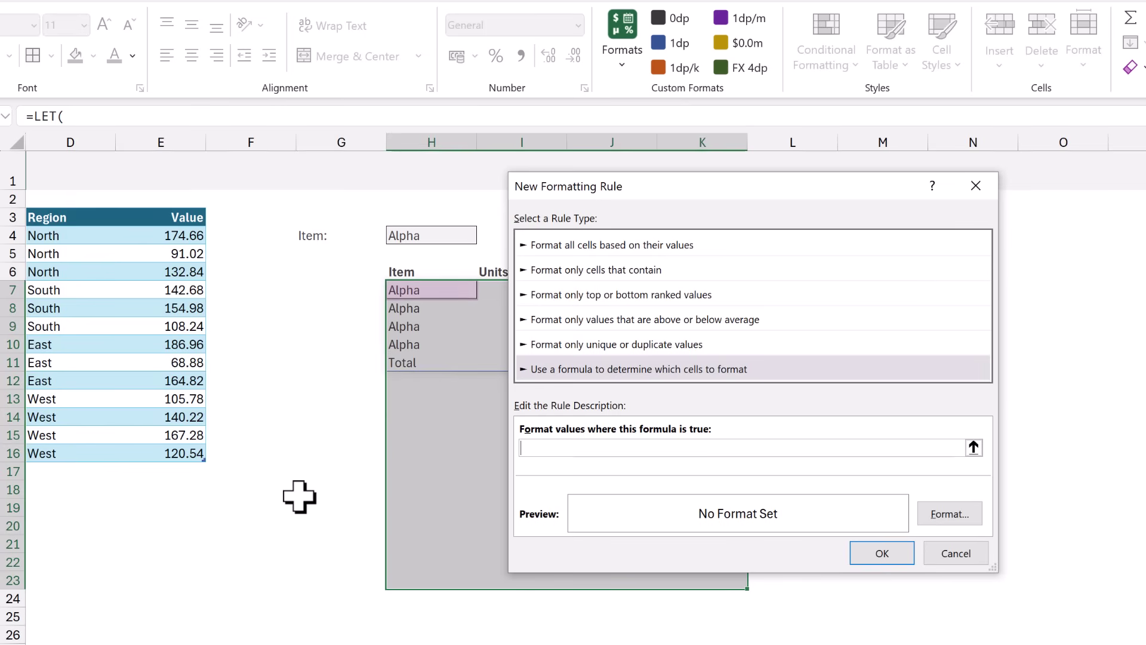
{"action": "type", "text": "=$"}
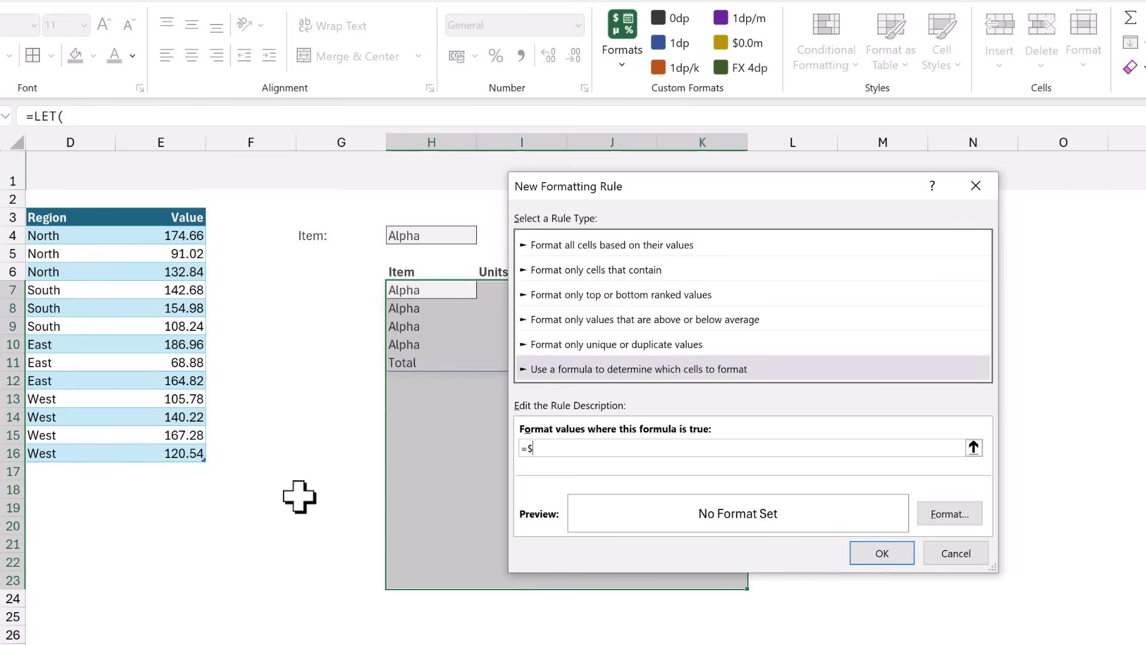
{"action": "type", "text": "H7=\"Total\""}
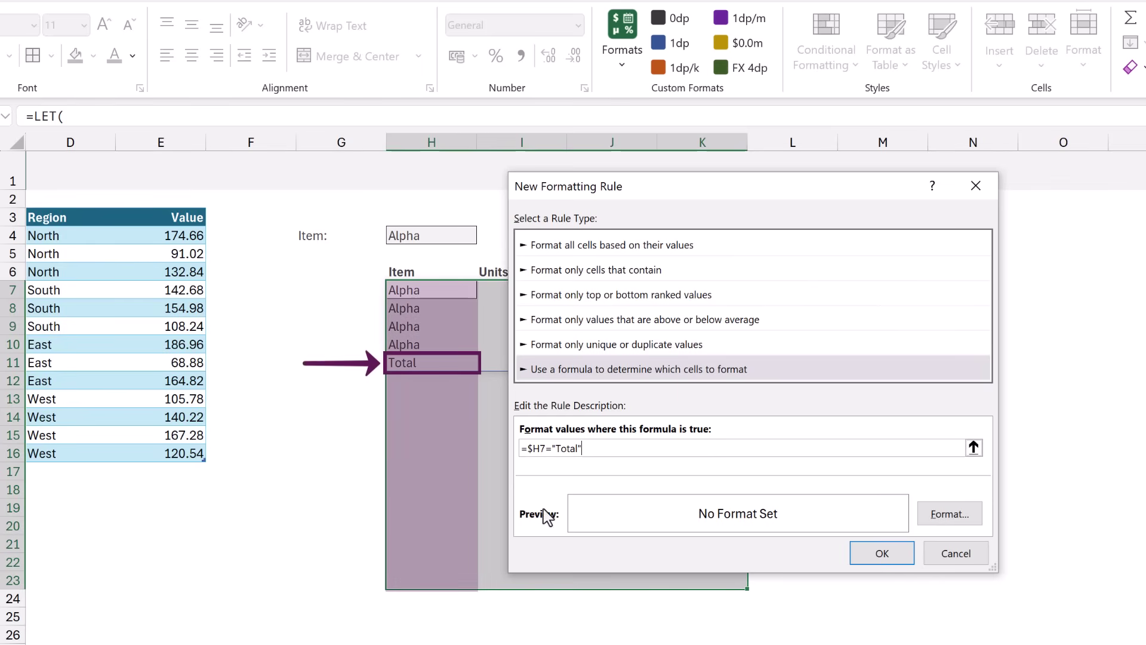
Give the Total rule a top border and bold font, and apply it to the selected range.
{"action": "left_click", "coordinate": [963, 520]}
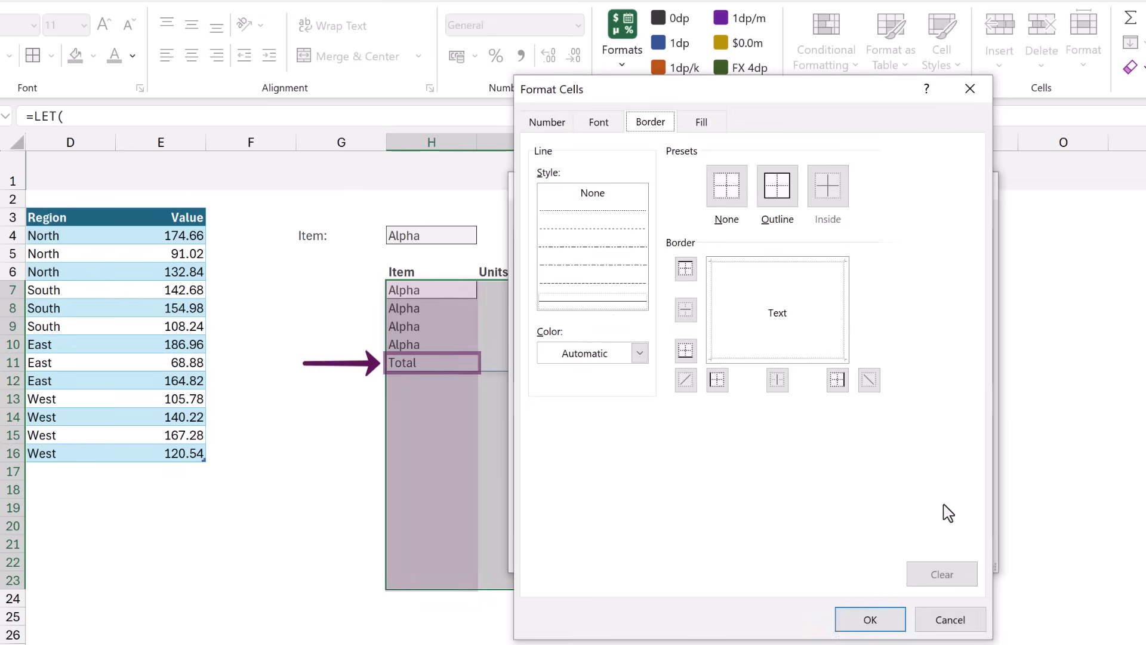
{"action": "left_click", "coordinate": [810, 272]}
{"action": "left_click", "coordinate": [600, 127]}
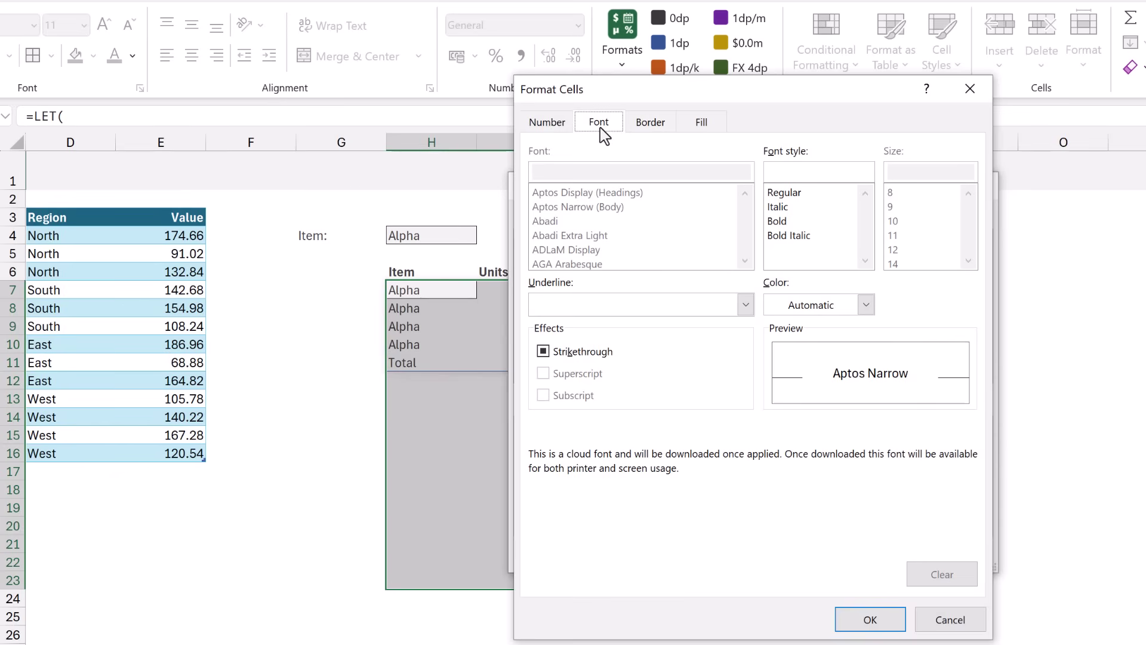
{"action": "left_click", "coordinate": [778, 221]}
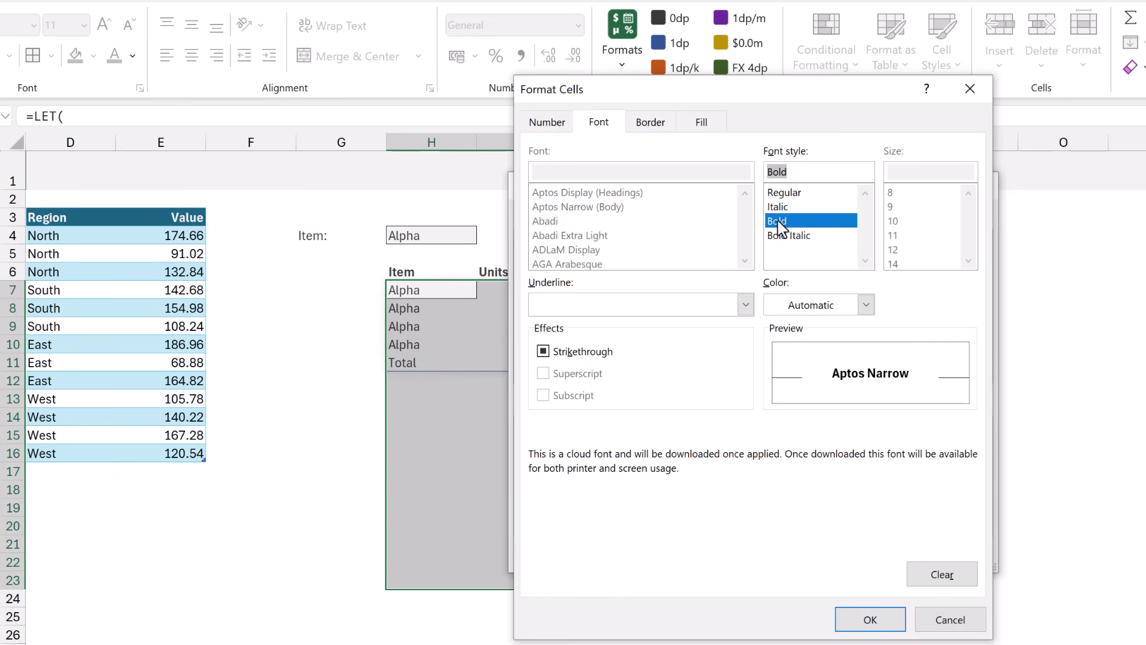
{"action": "left_click", "coordinate": [870, 619]}
{"action": "left_click", "coordinate": [878, 561]}
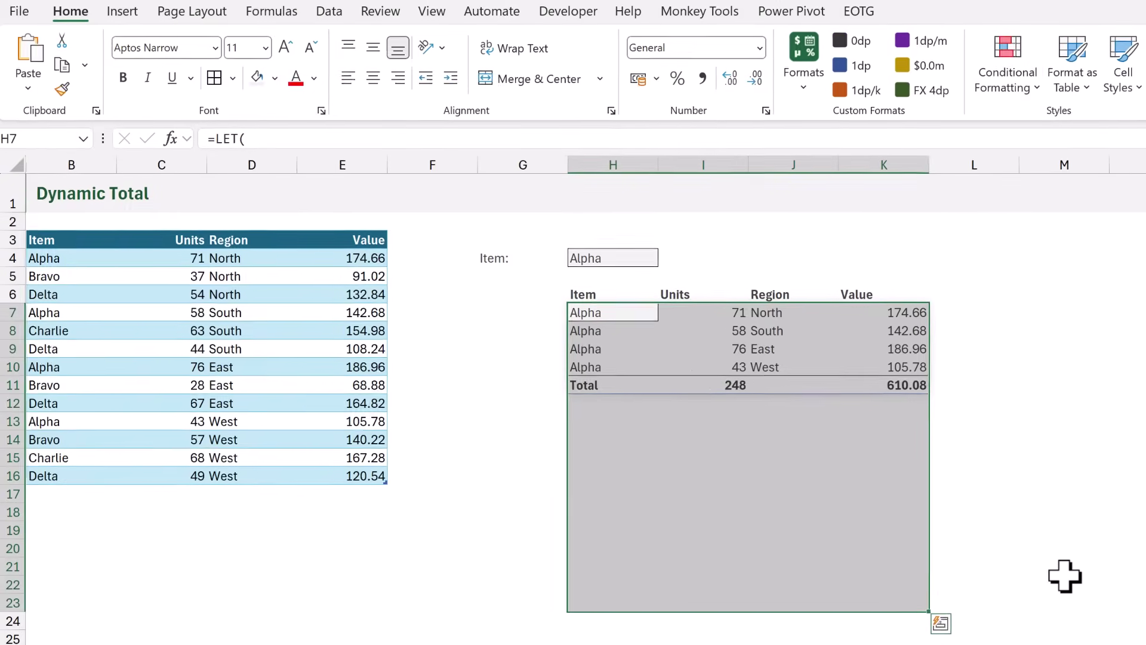
Set the item criterion in cell H4 to Charlie to test the total row formatting.
{"action": "left_click", "coordinate": [644, 258]}
{"action": "type", "text": "Charlie"}
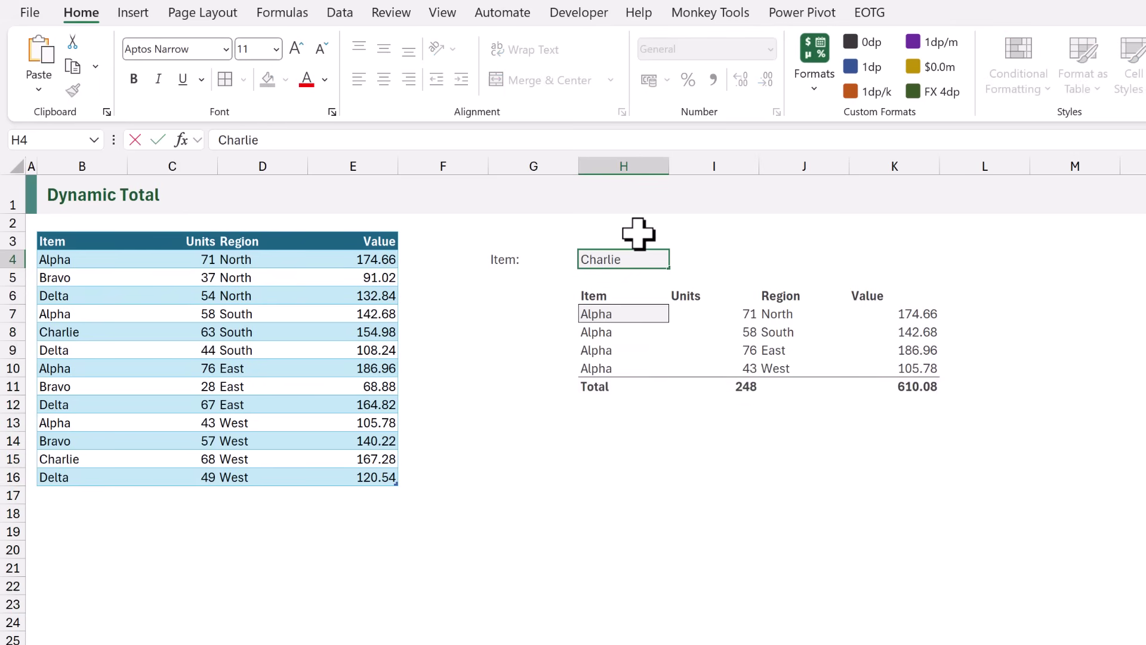
{"action": "key", "text": "ctrl+Return"}
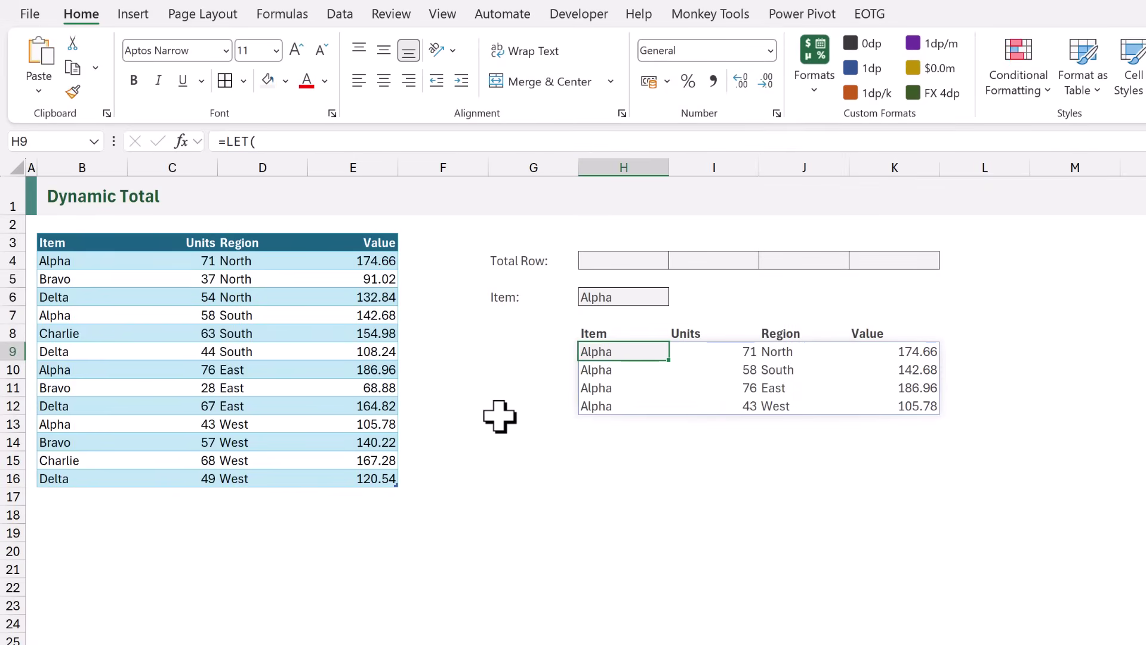
Review the LET formula in H9, and fill the Total Row with Total in H4, SUM in I4, J4 left blank and SUM in K4.
{"action": "key", "text": "F2"}
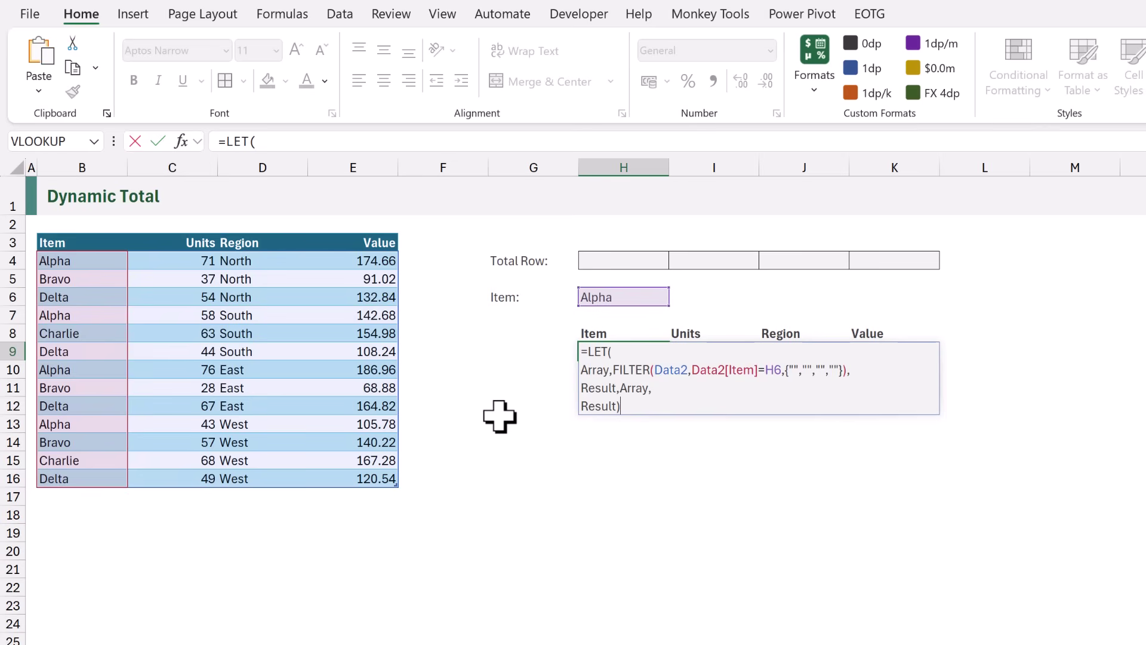
{"action": "key", "text": "ctrl+Return"}
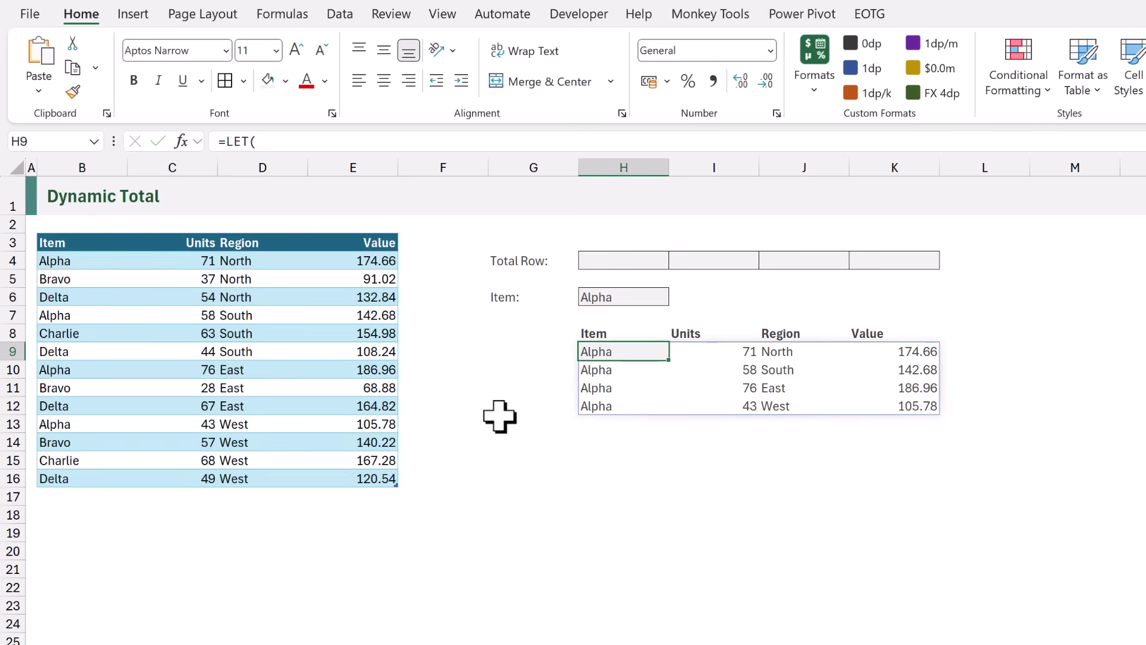
{"action": "left_click", "coordinate": [650, 260]}
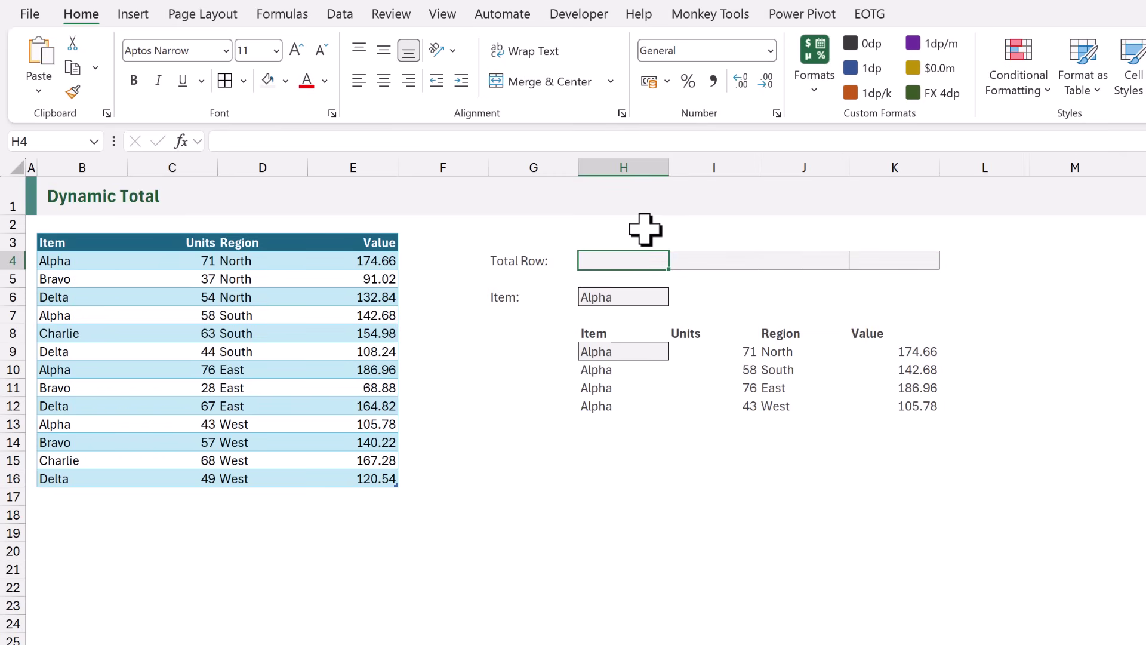
{"action": "type", "text": "Total"}
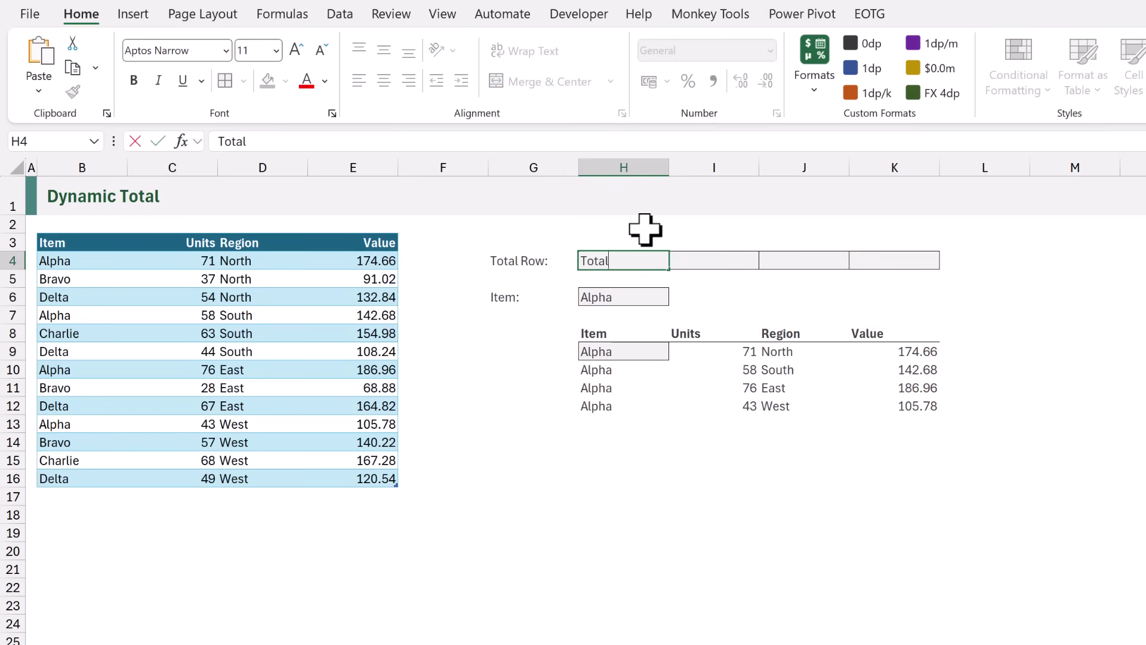
{"action": "key", "text": "Tab"}
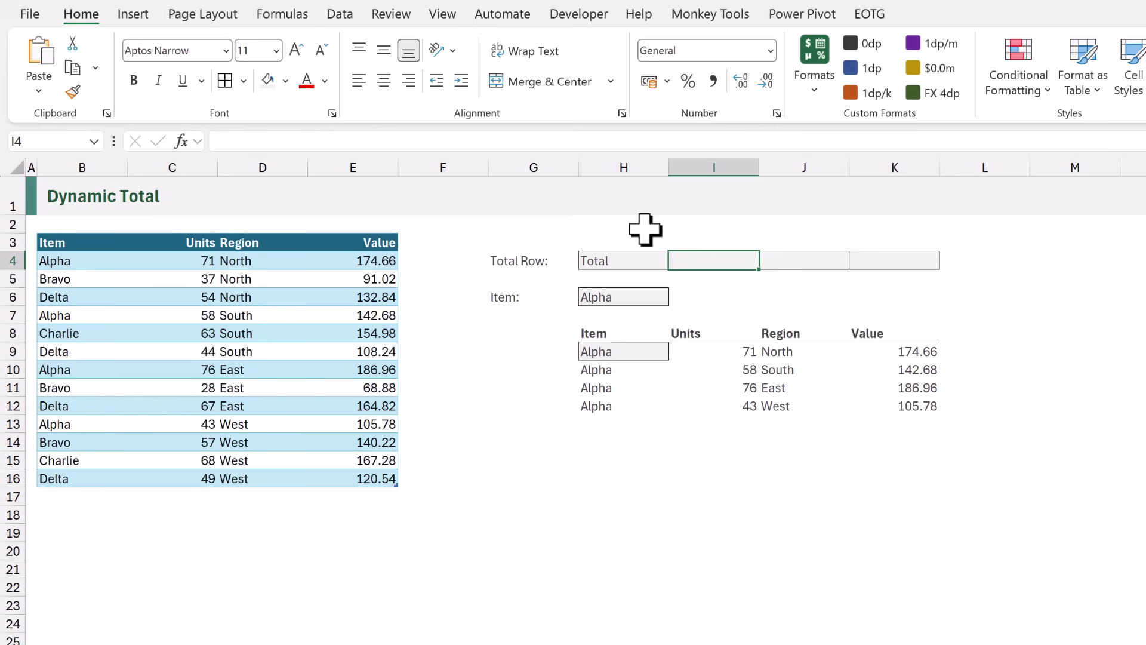
{"action": "type", "text": "SUM"}
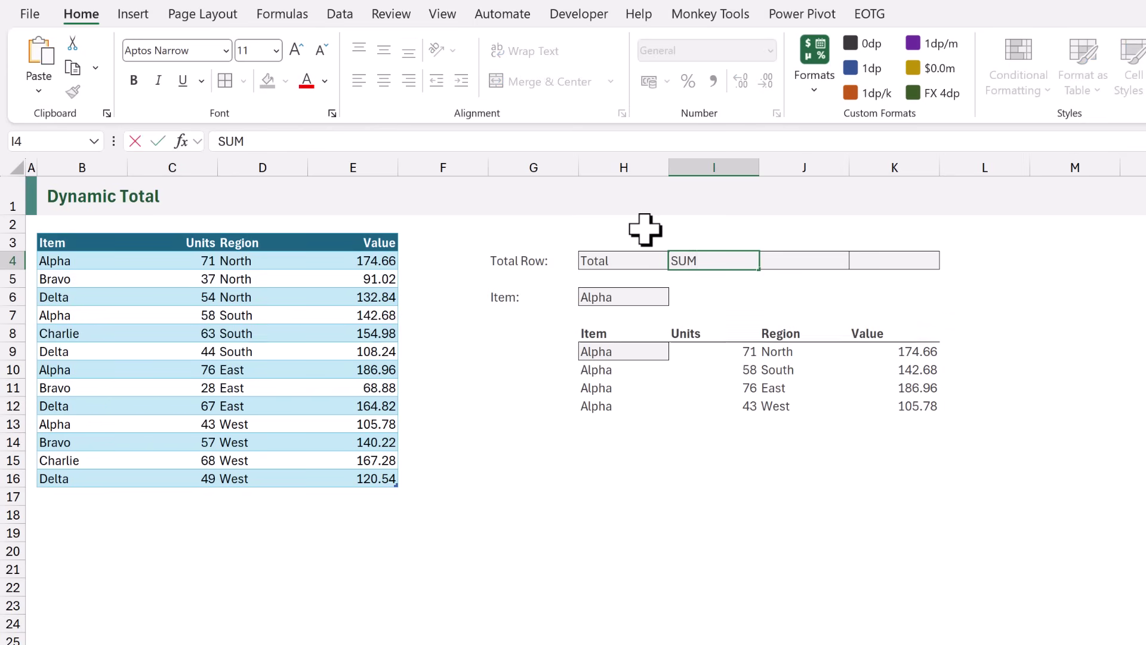
{"action": "key", "text": "Tab"}
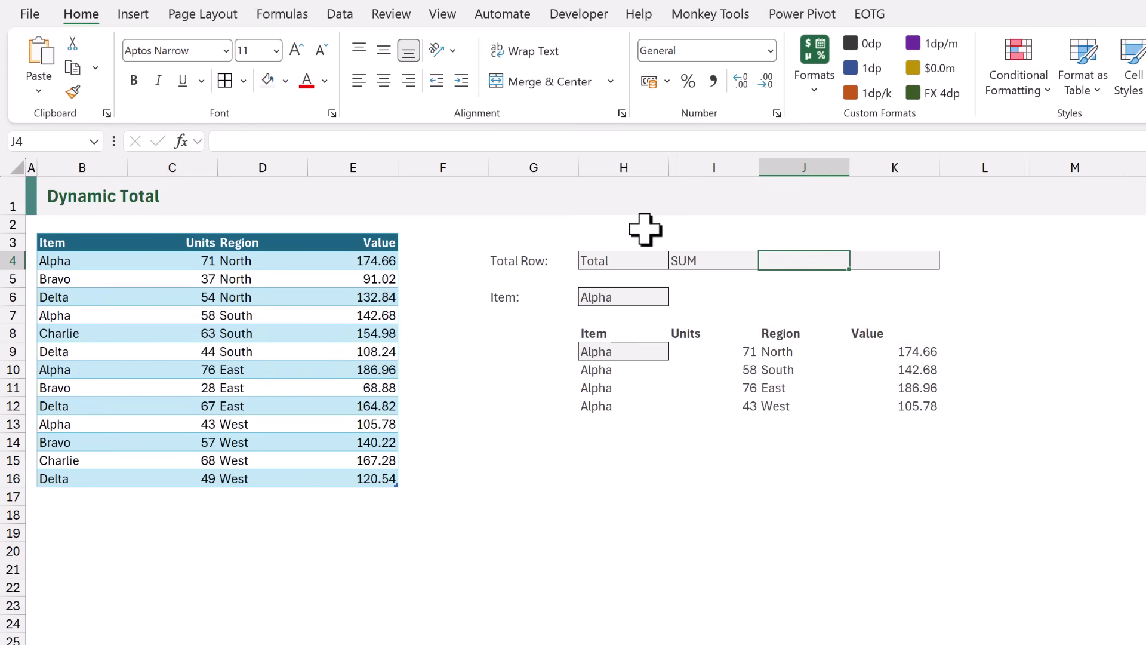
{"action": "key", "text": "F2"}
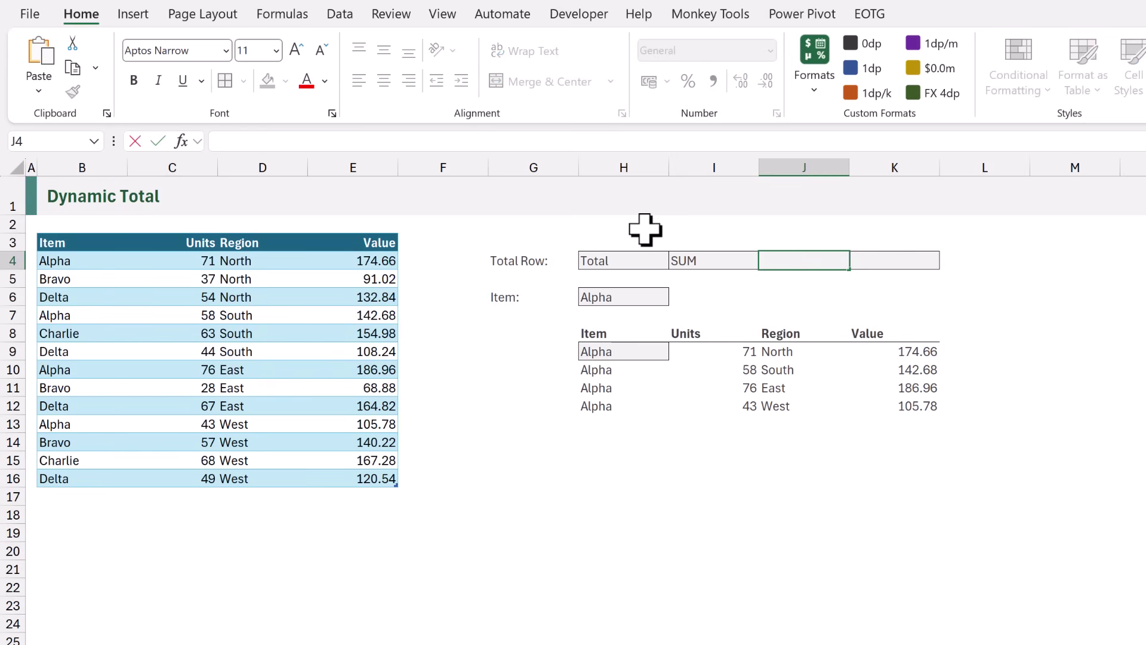
{"action": "key", "text": "Tab"}
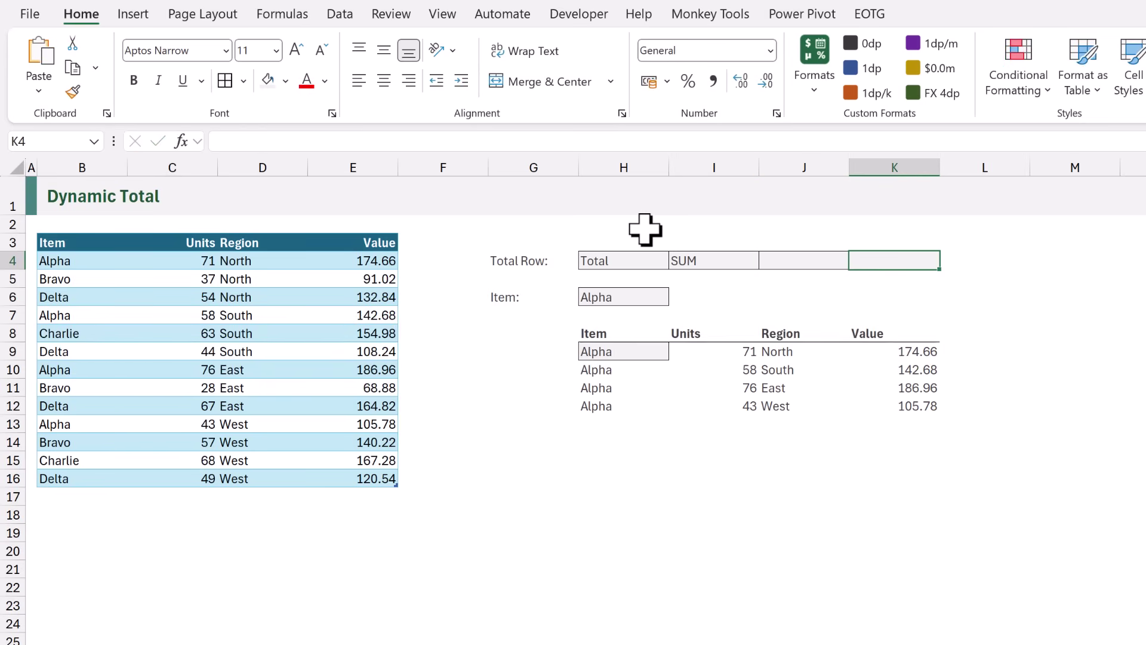
{"action": "type", "text": "SUM"}
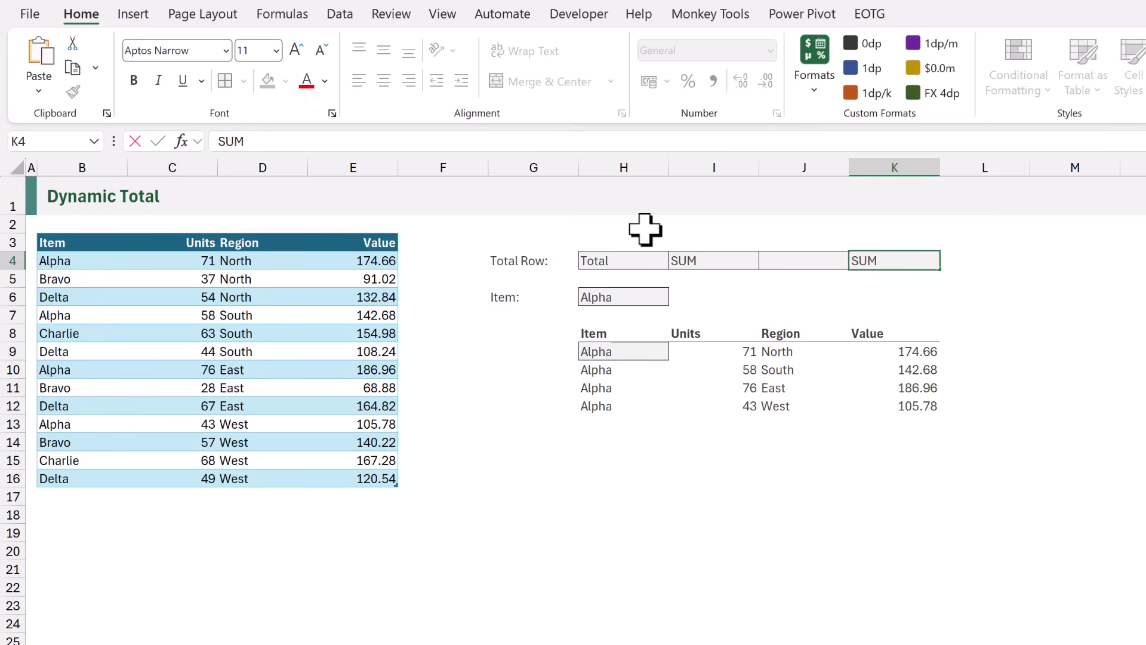
{"action": "key", "text": "ctrl+Return"}
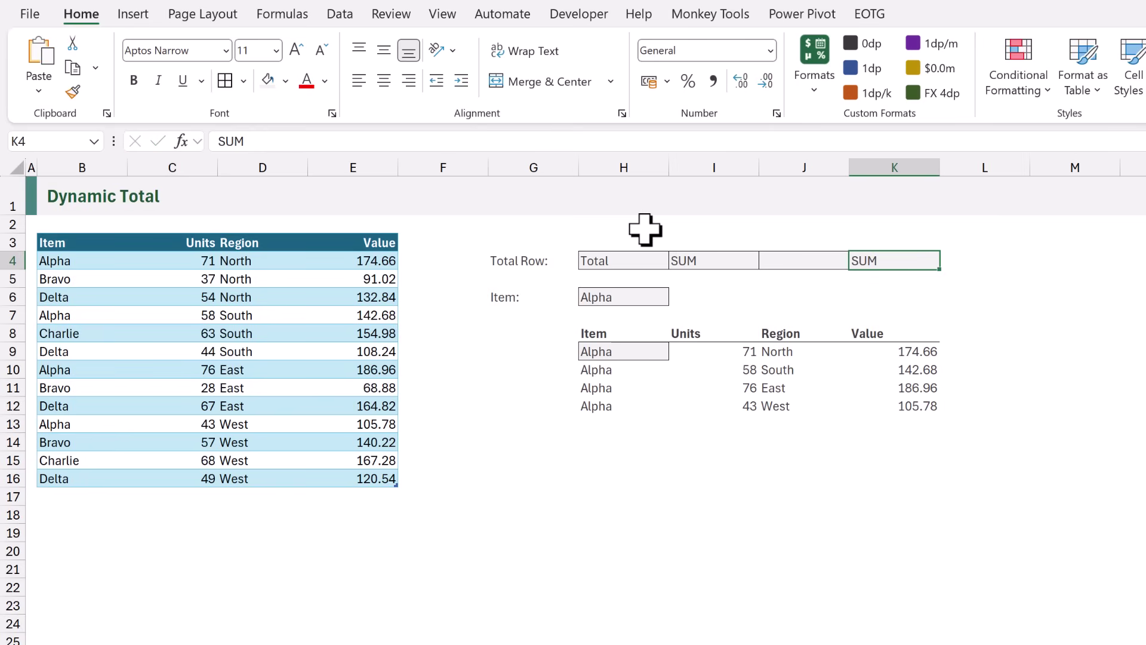
Add a CalcType line after the Array line of the LET formula in H9, starting its value as SWITCH(H4:K4,.
{"action": "left_click", "coordinate": [591, 352]}
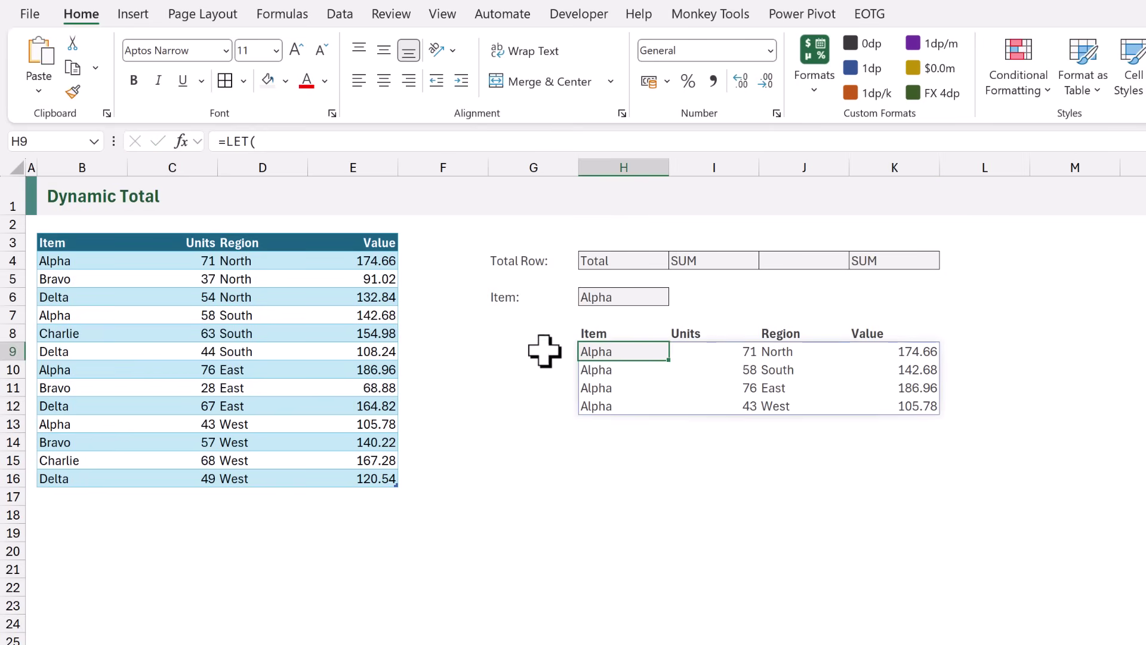
{"action": "key", "text": "F2"}
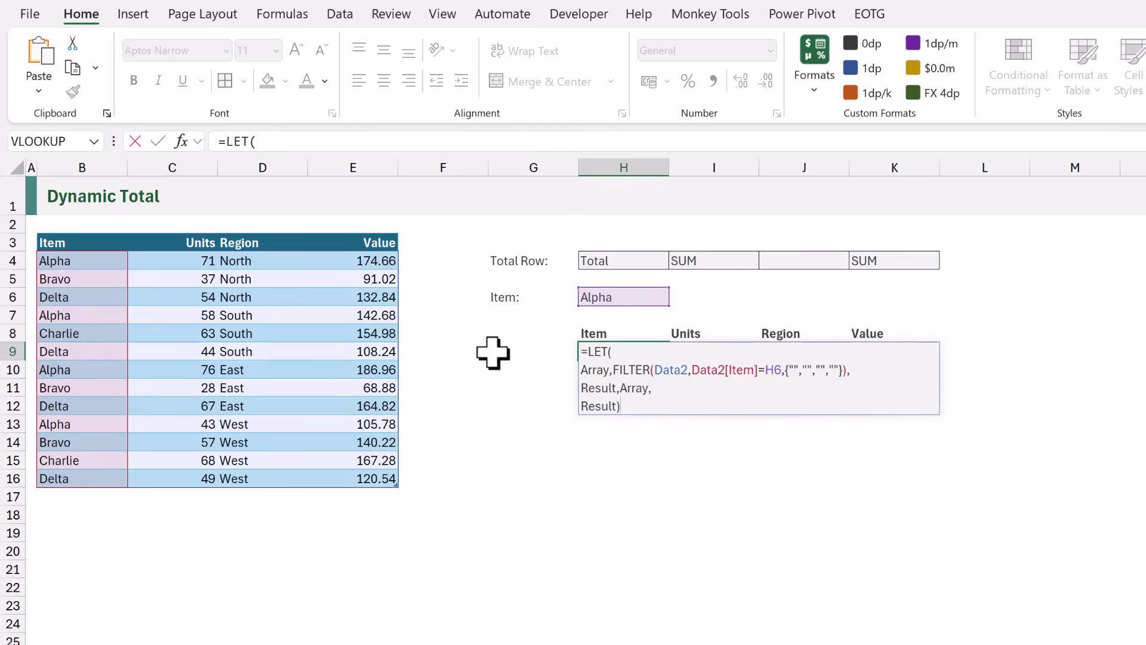
{"action": "left_click", "coordinate": [880, 374]}
{"action": "key", "text": "alt+Return"}
{"action": "type", "text": "CalcType"}
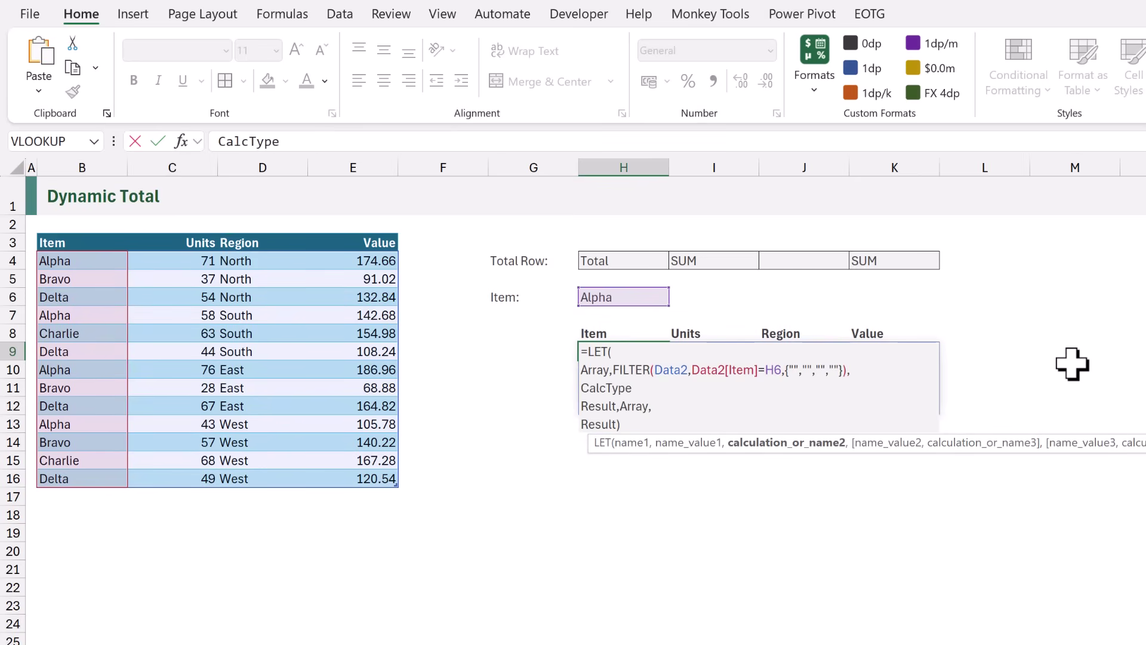
{"action": "type", "text": ",SW"}
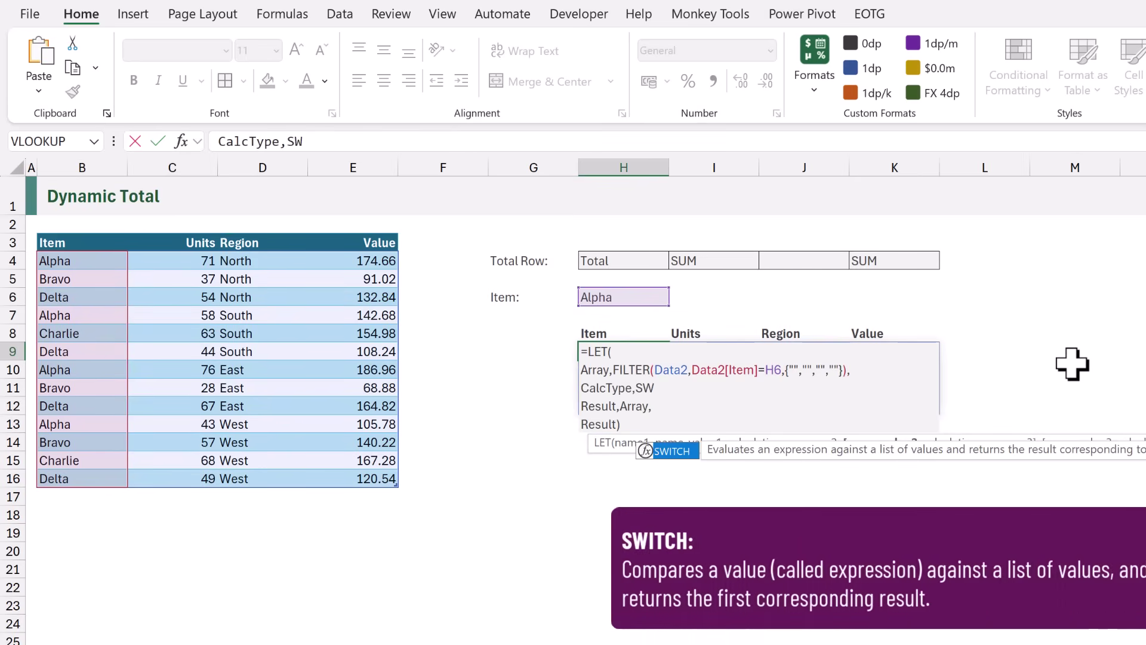
{"action": "type", "text": "ITCH("}
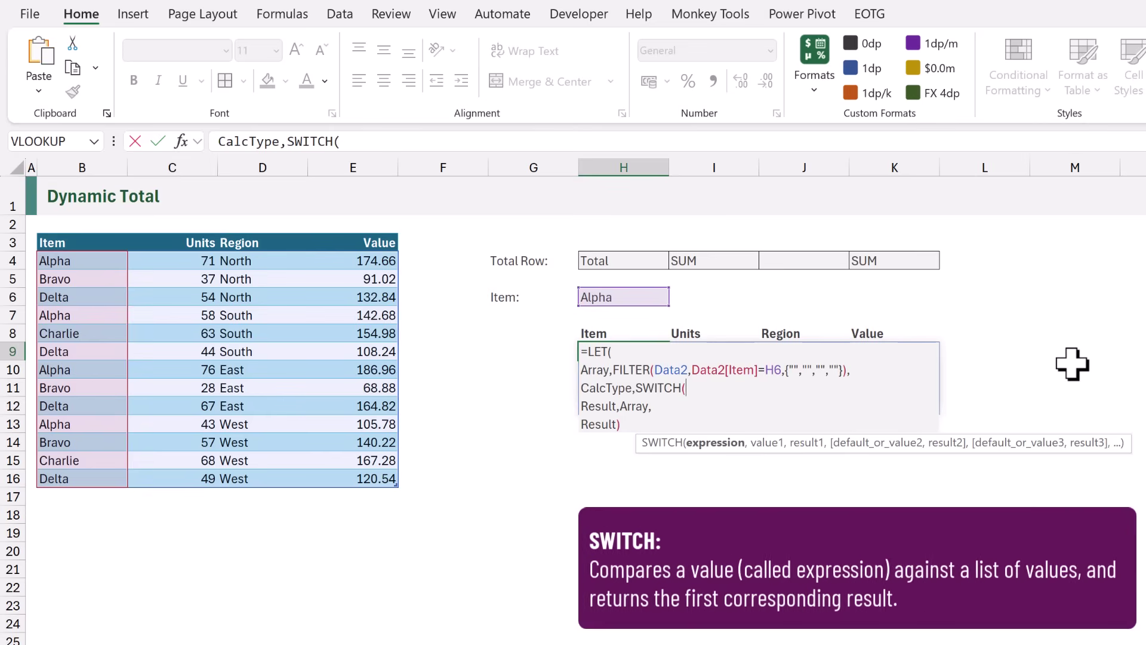
{"action": "left_click_drag", "start_coordinate": [663, 264], "coordinate": [878, 266]}
{"action": "type", "text": ","}
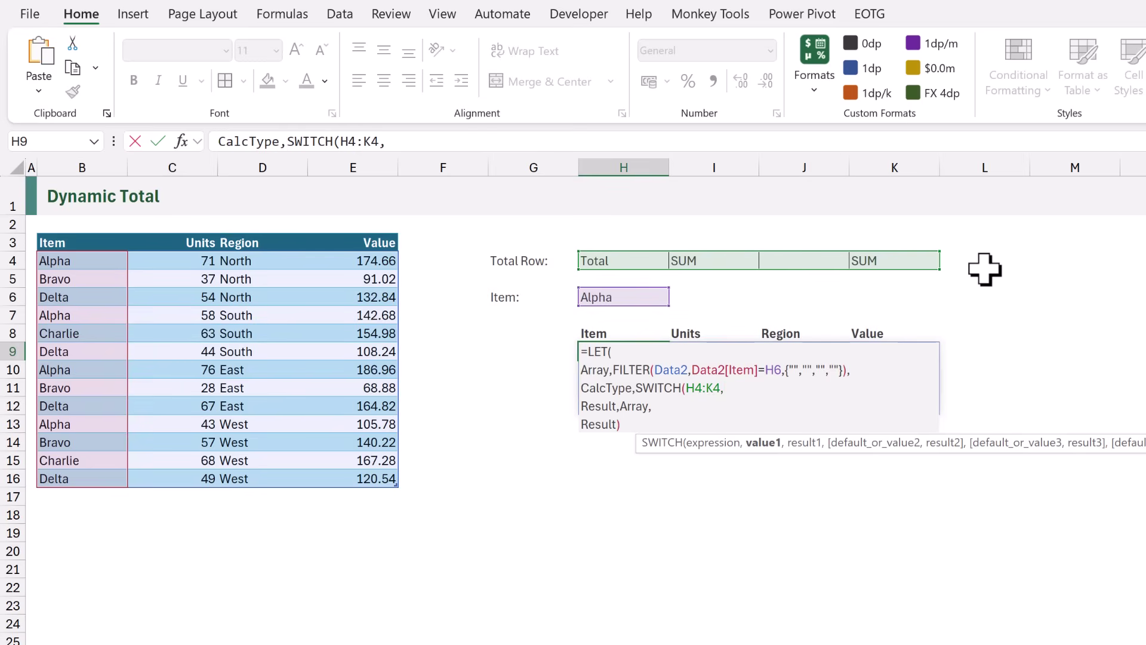
Add the SWITCH pairs "SUM",SUM, "AVERAGE",AVERAGE and "COUNTA",COUNTA to the CalcType line of the H9 formula.
{"action": "type", "text": "\"SUM"}
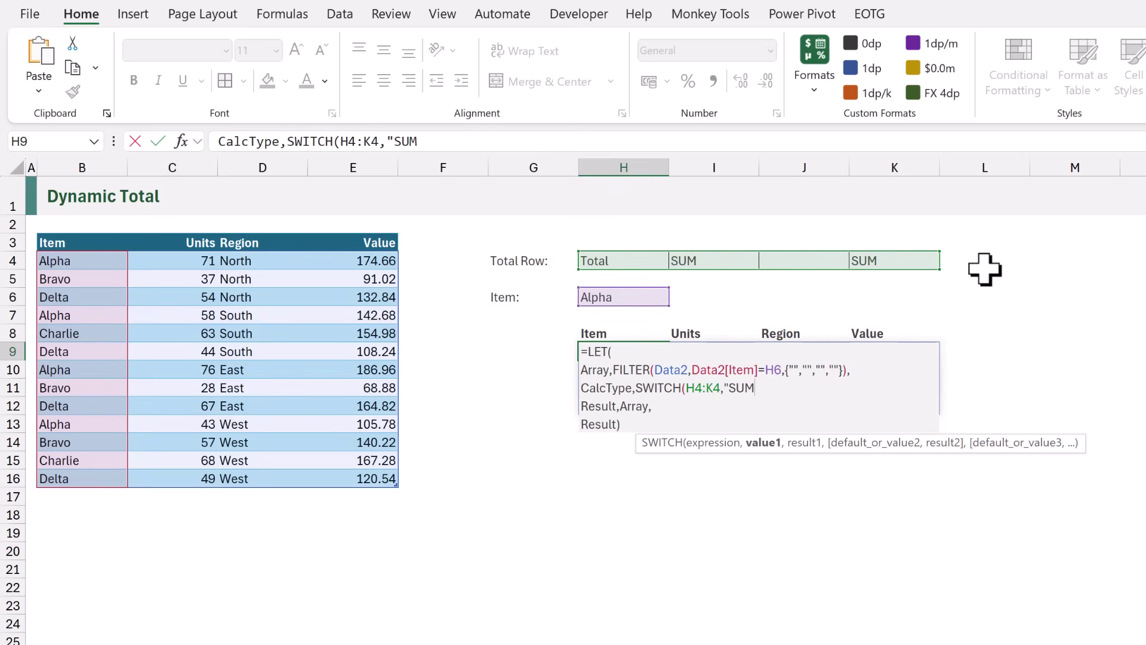
{"action": "type", "text": "\",SUM,"}
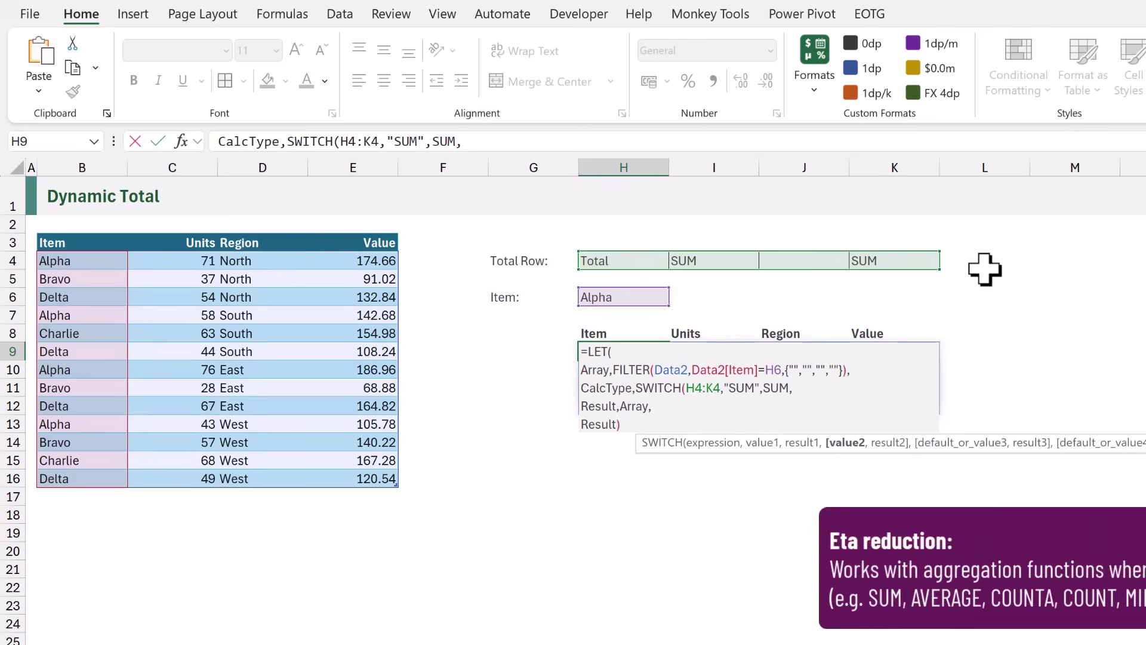
{"action": "type", "text": "\"AVER"}
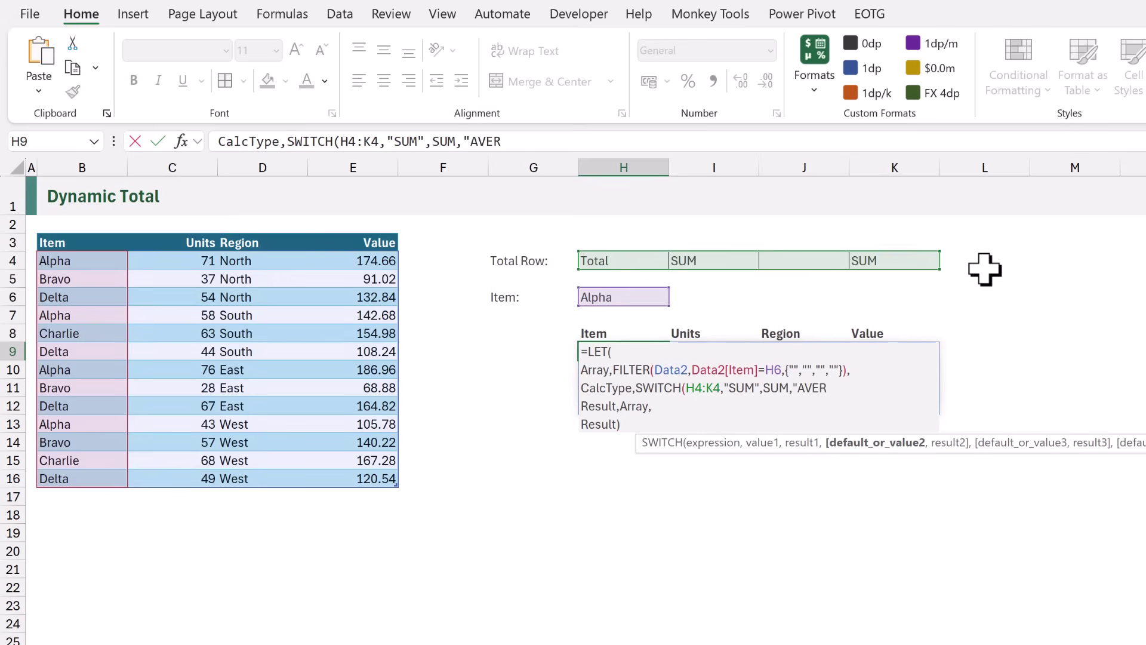
{"action": "type", "text": "AGE\",AVERAGE"}
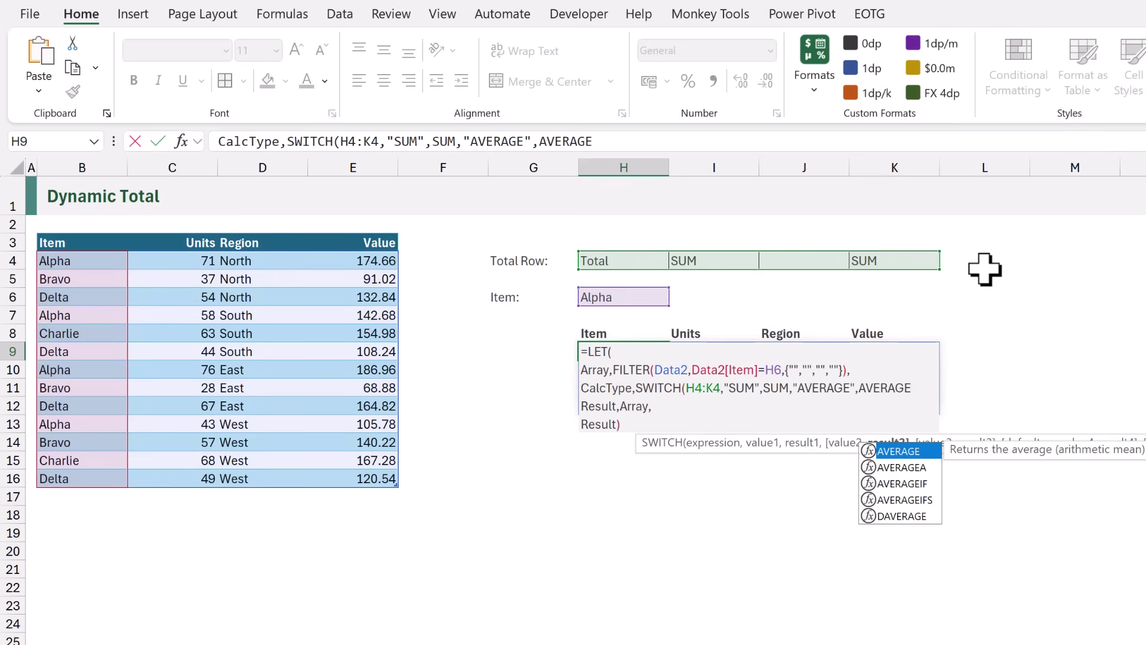
{"action": "type", "text": ","}
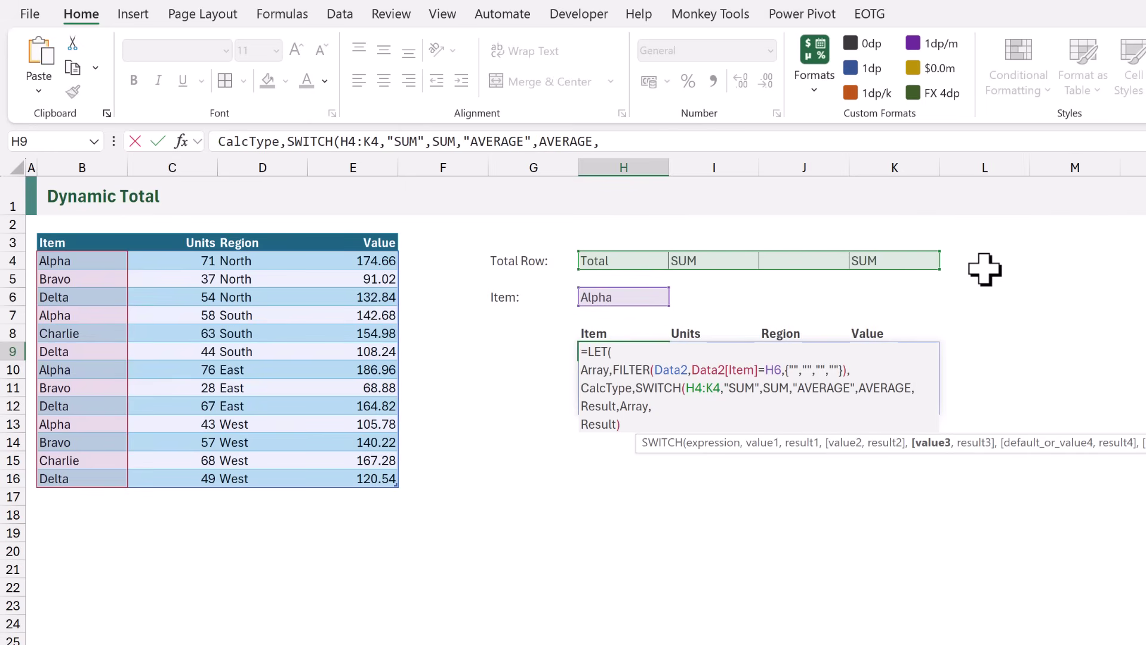
{"action": "type", "text": "\"COUN"}
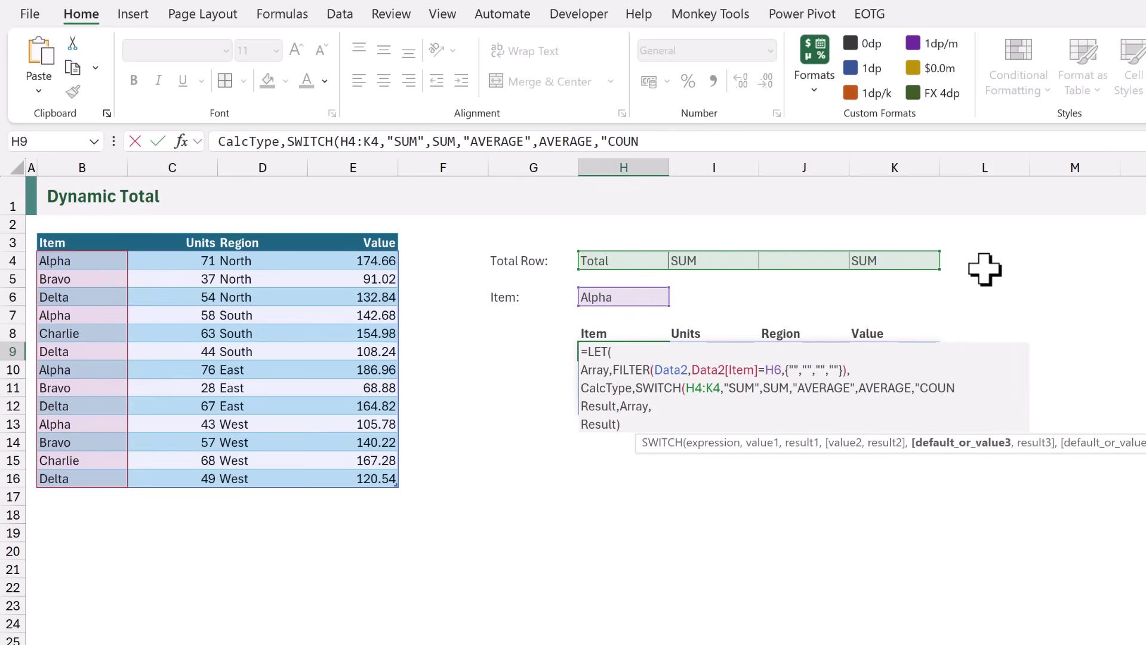
{"action": "type", "text": "TA\","}
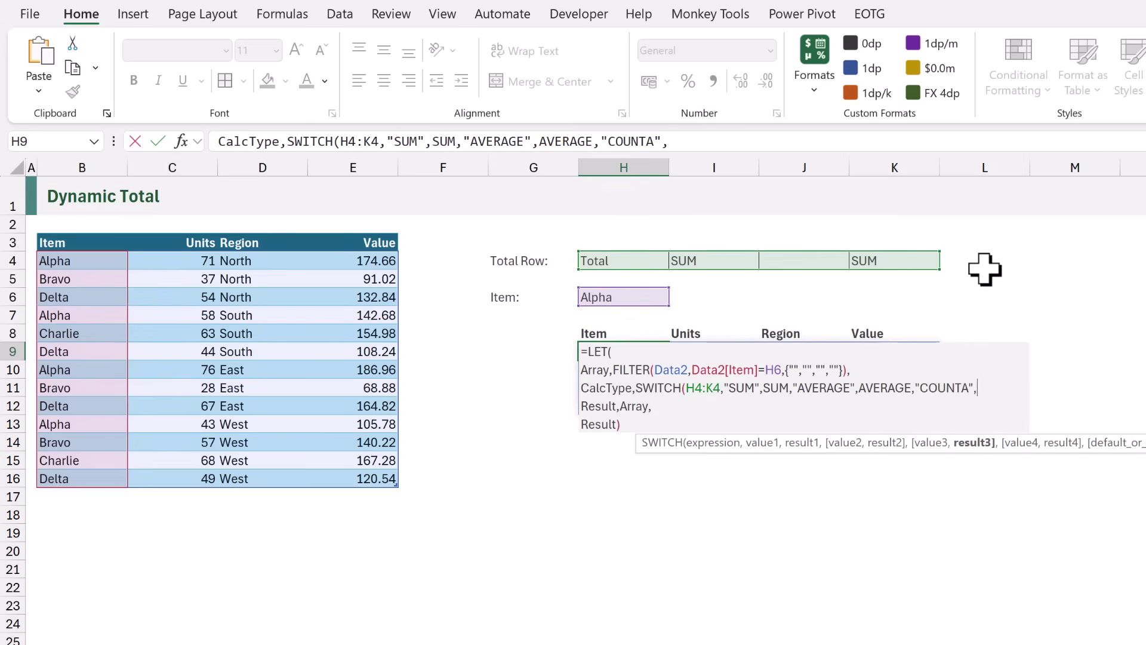
{"action": "type", "text": "COUNTA"}
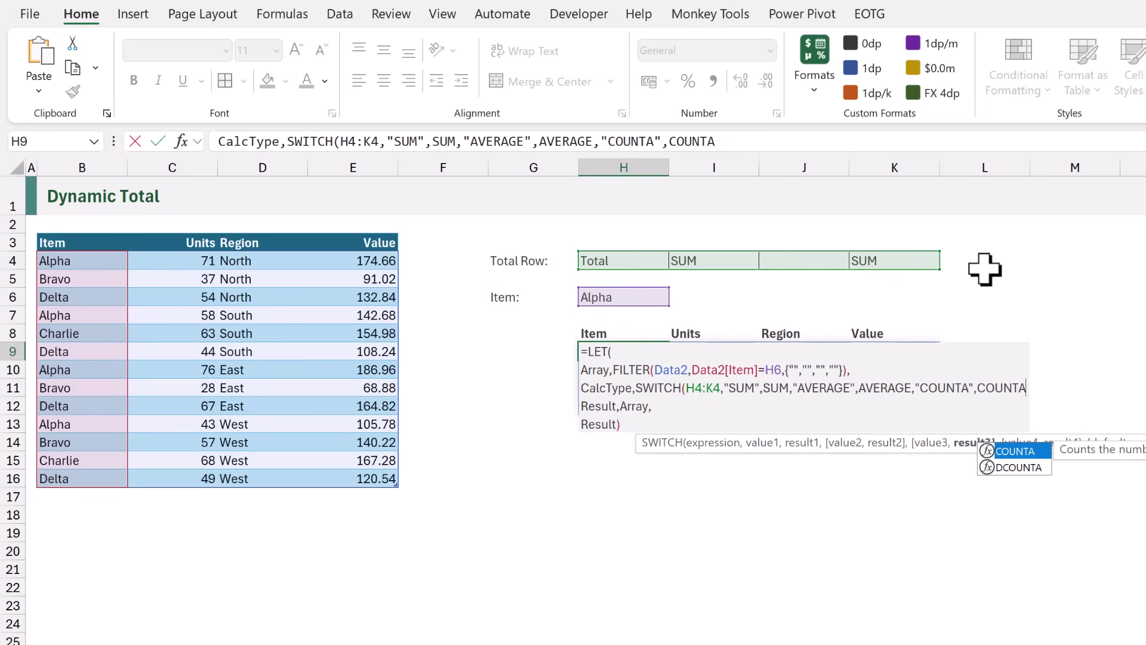
{"action": "type", "text": ","}
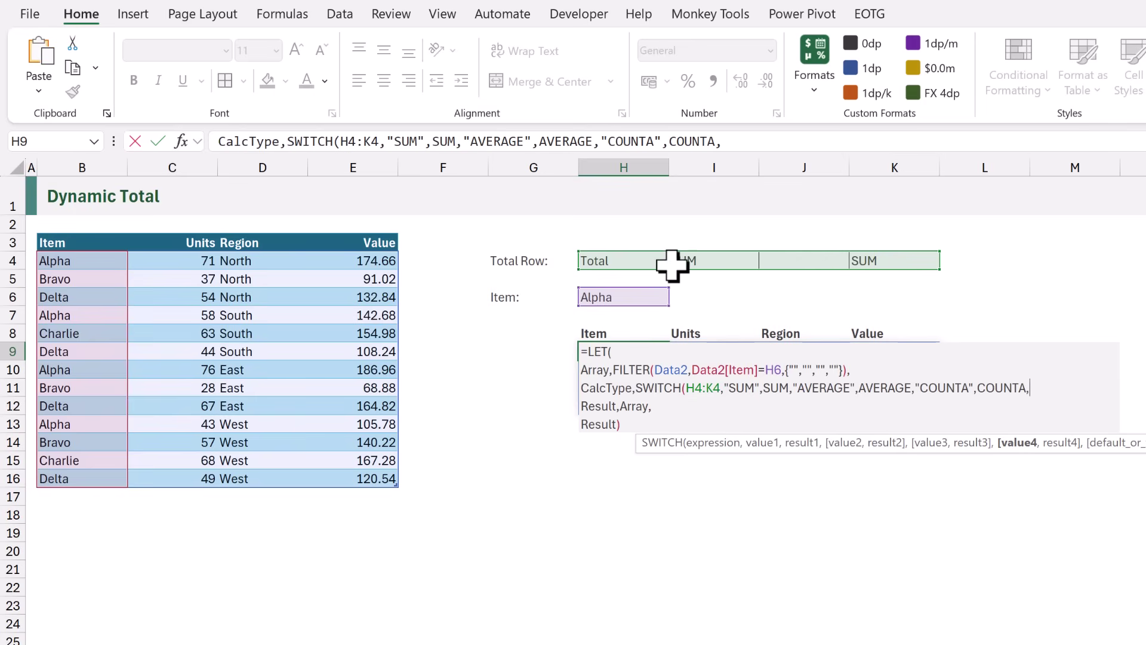
Use H4:K4 as the default result of the CalcType SWITCH, close the function and start a new formula line.
{"action": "left_click_drag", "start_coordinate": [649, 261], "coordinate": [884, 261]}
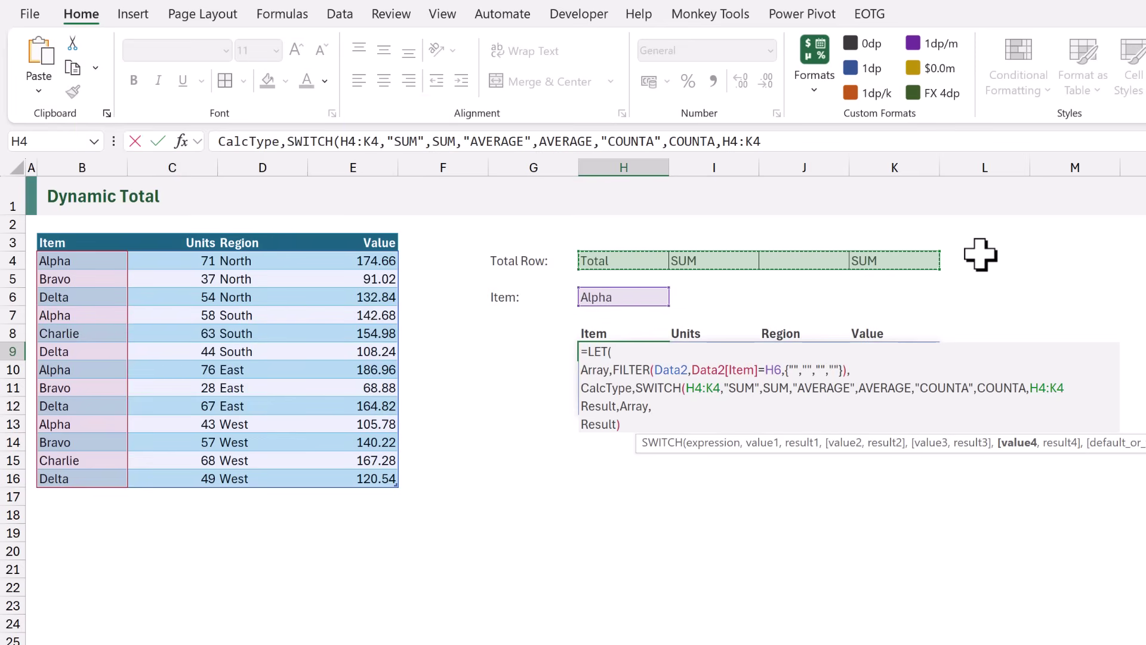
{"action": "type", "text": "),"}
{"action": "key", "text": "alt+Return"}
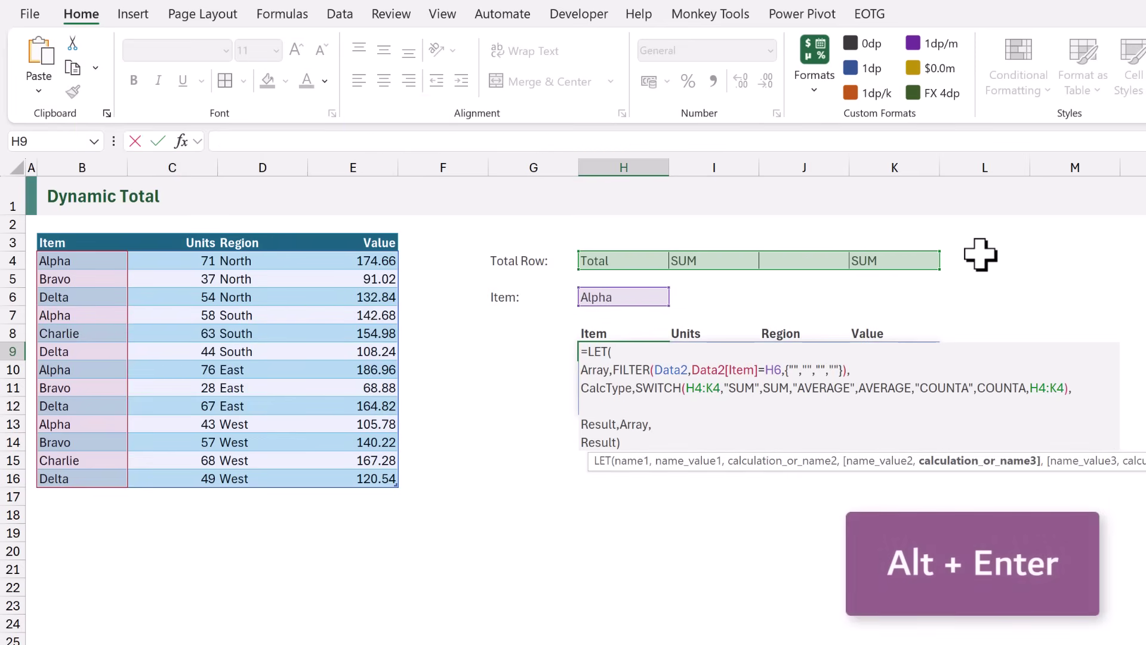
Add the line ColIndex,SEQUENCE(1,COLUMNS(CalcType)), below CalcType in the H9 LET formula, followed by a new line.
{"action": "type", "text": "Col"}
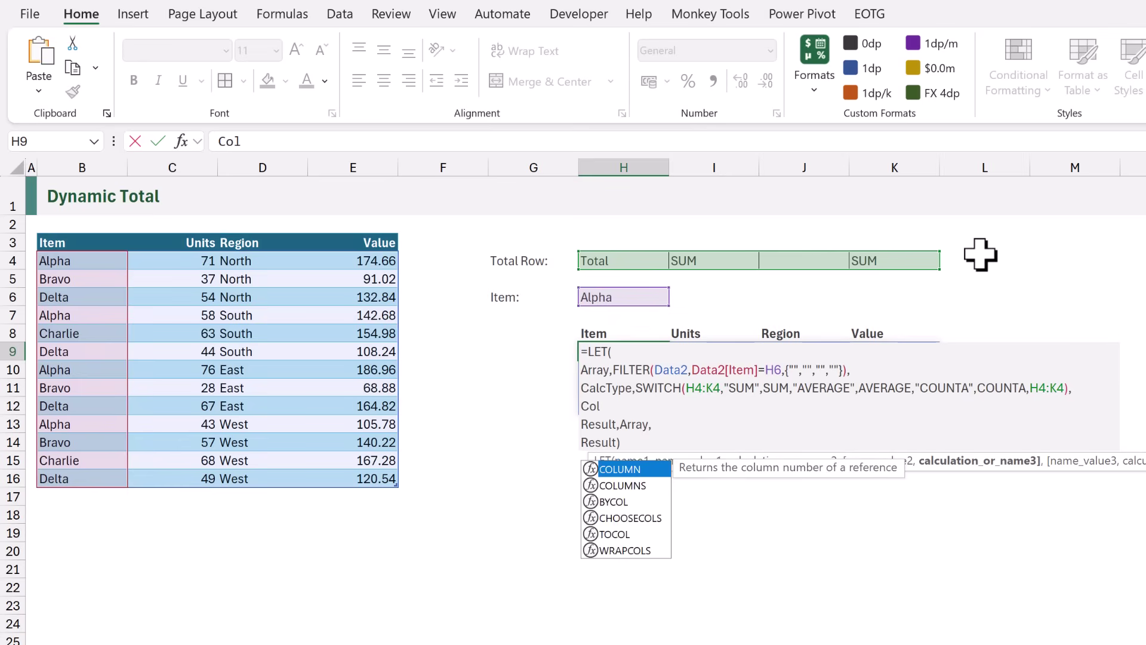
{"action": "type", "text": "Index,"}
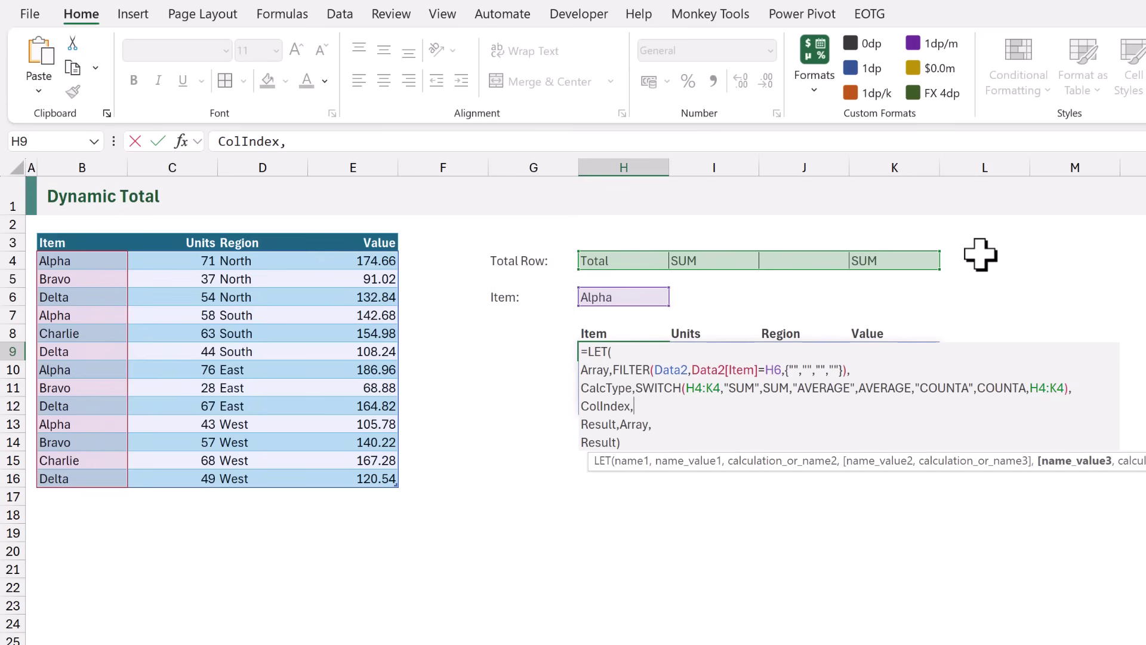
{"action": "type", "text": "SEQUENCE("}
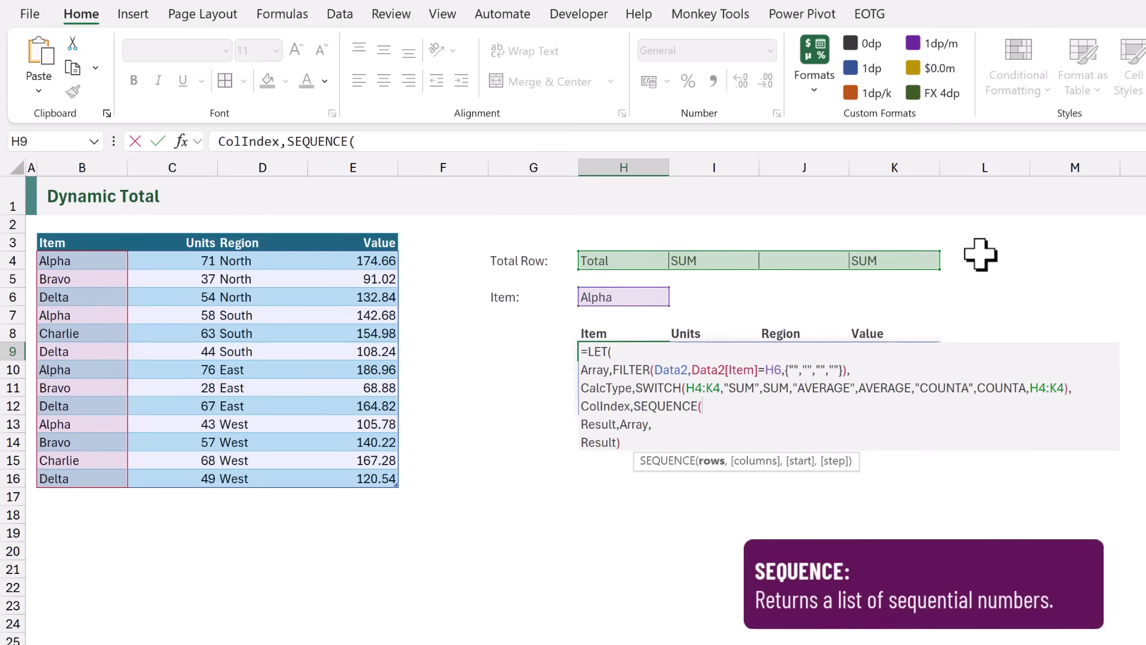
{"action": "type", "text": "1,"}
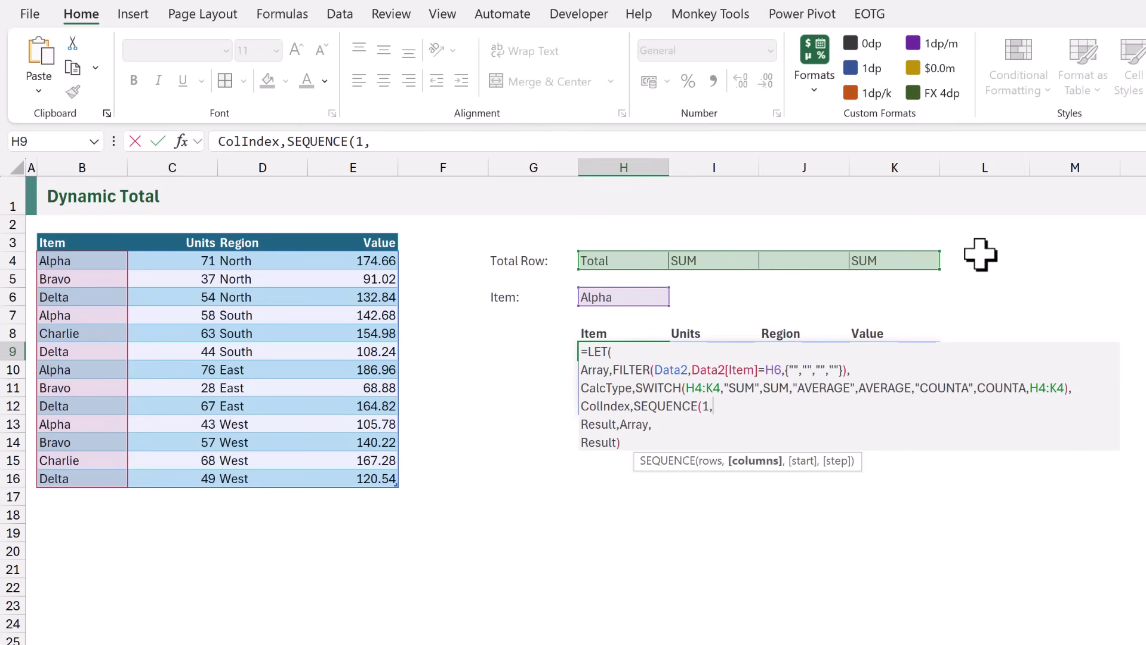
{"action": "type", "text": "COL"}
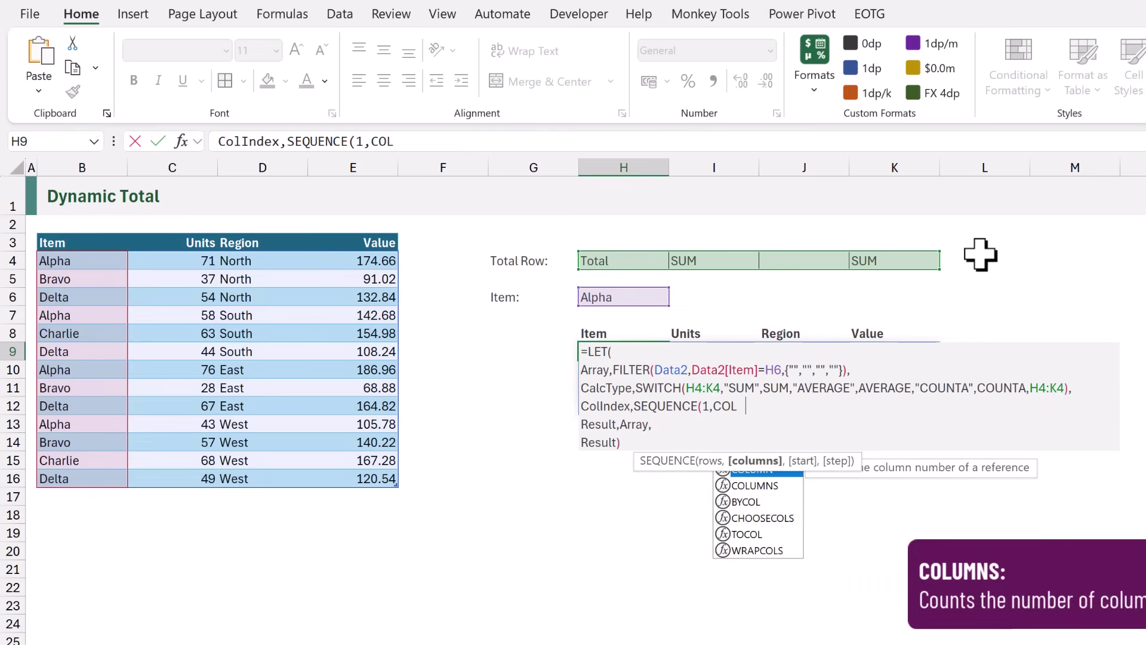
{"action": "type", "text": "UMNS(C"}
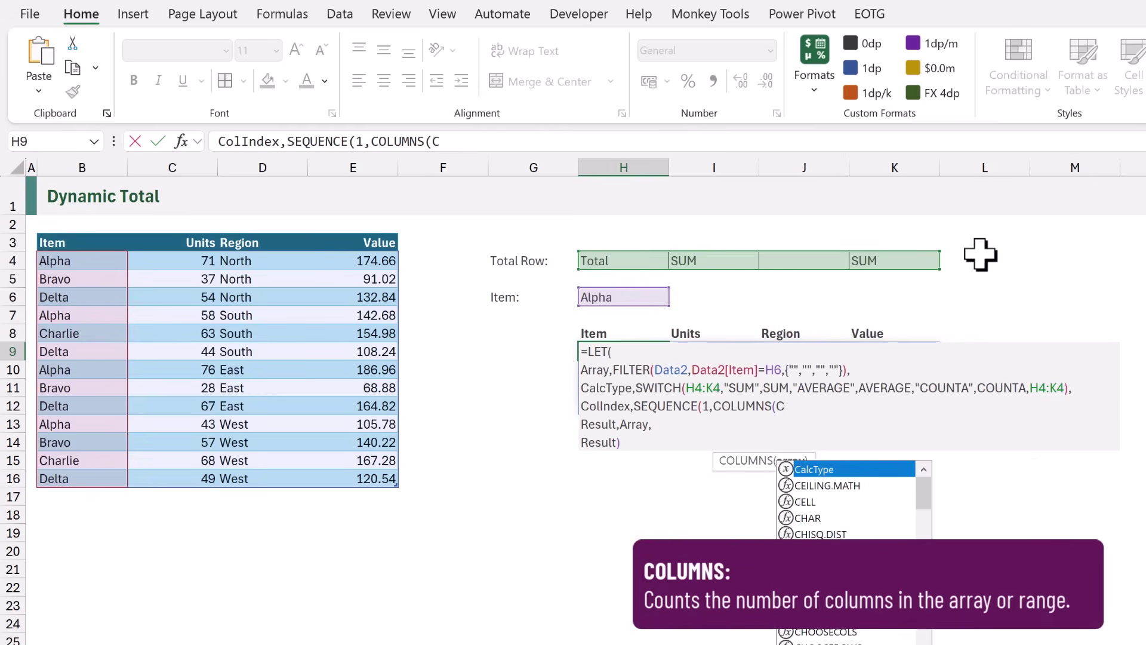
{"action": "type", "text": "alcType)"}
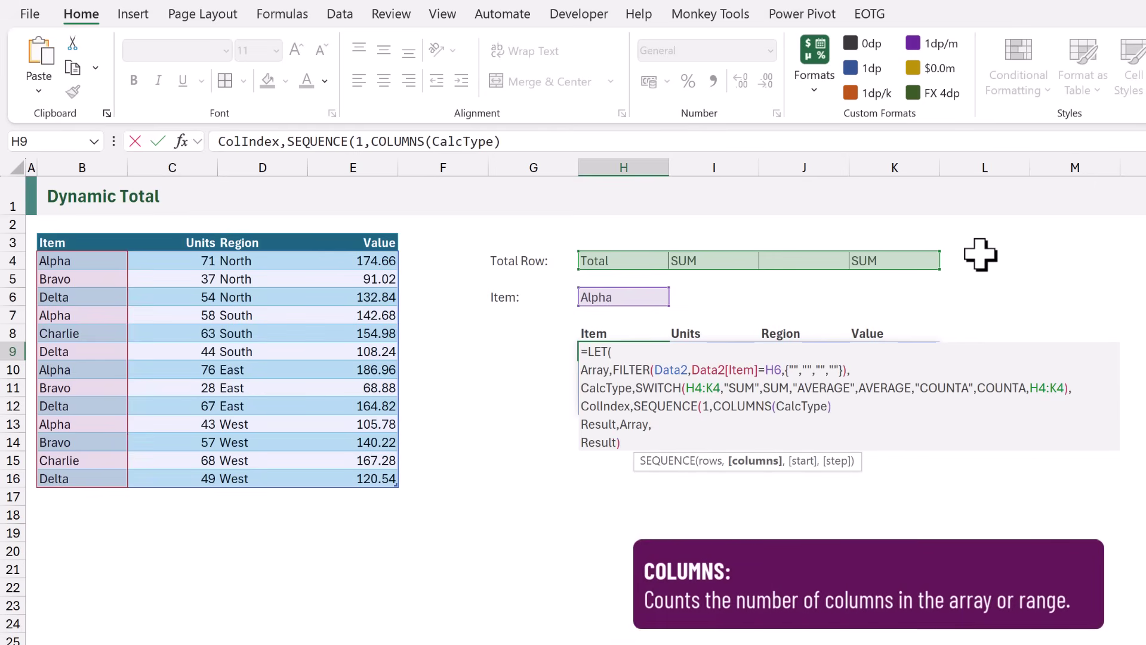
{"action": "type", "text": ") Result,Array, Result)"}
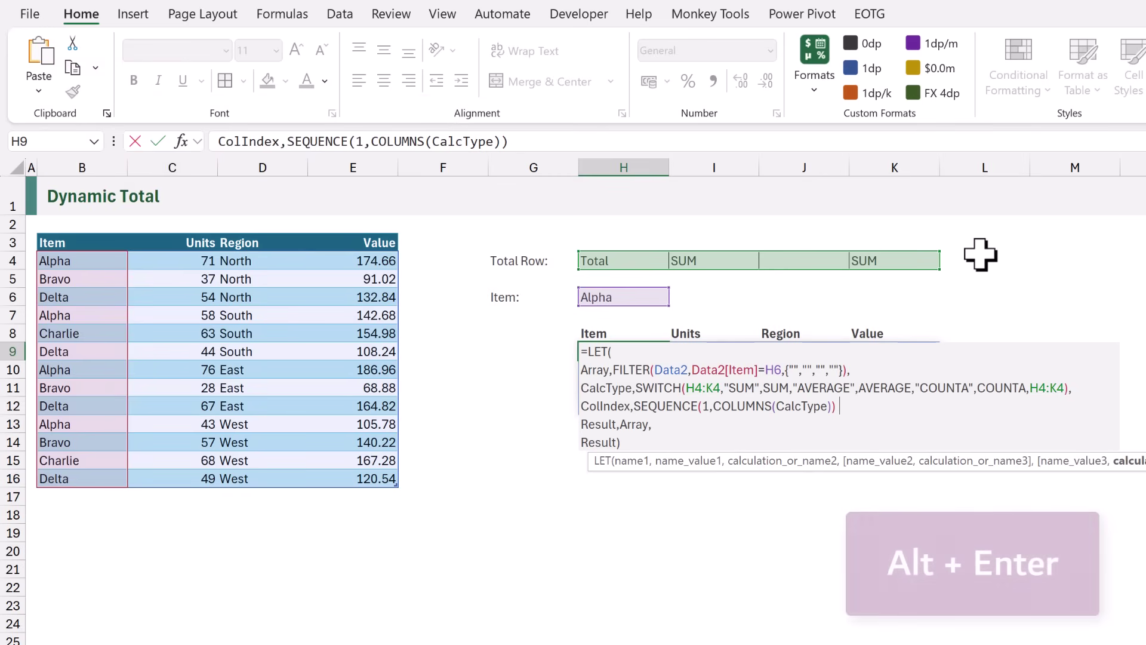
{"action": "type", "text": ","}
{"action": "key", "text": "alt+Return"}
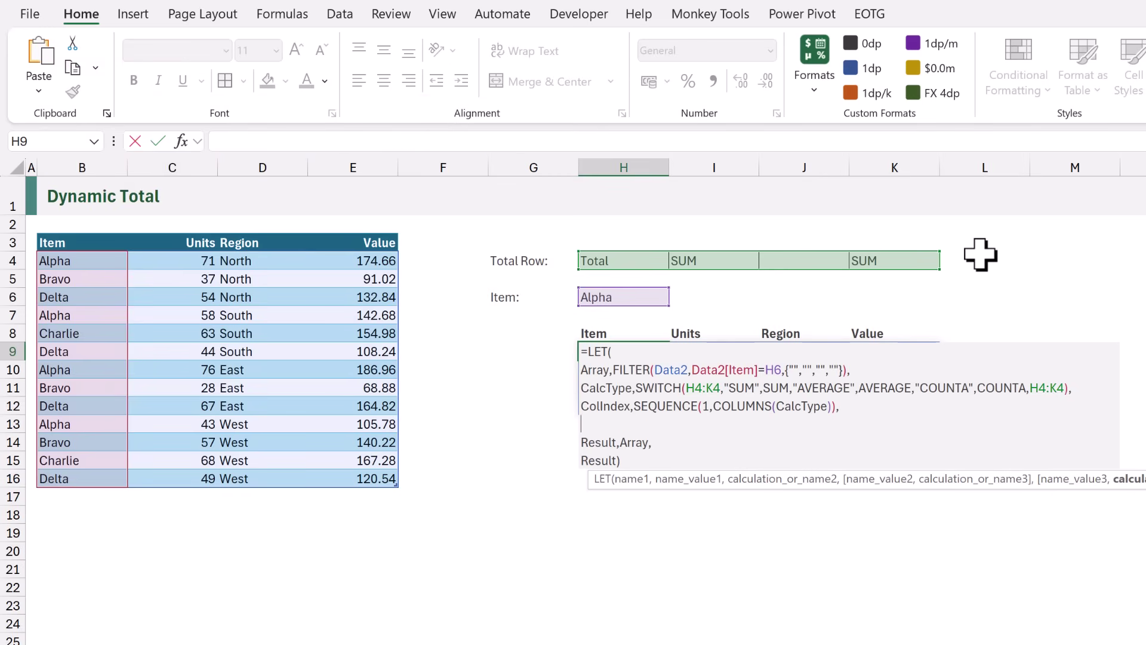
Begin a TotalCalc line in the LET formula with MAP(ColIndex,LAMBDA(v, as its calculation.
{"action": "type", "text": "TotalCalc,"}
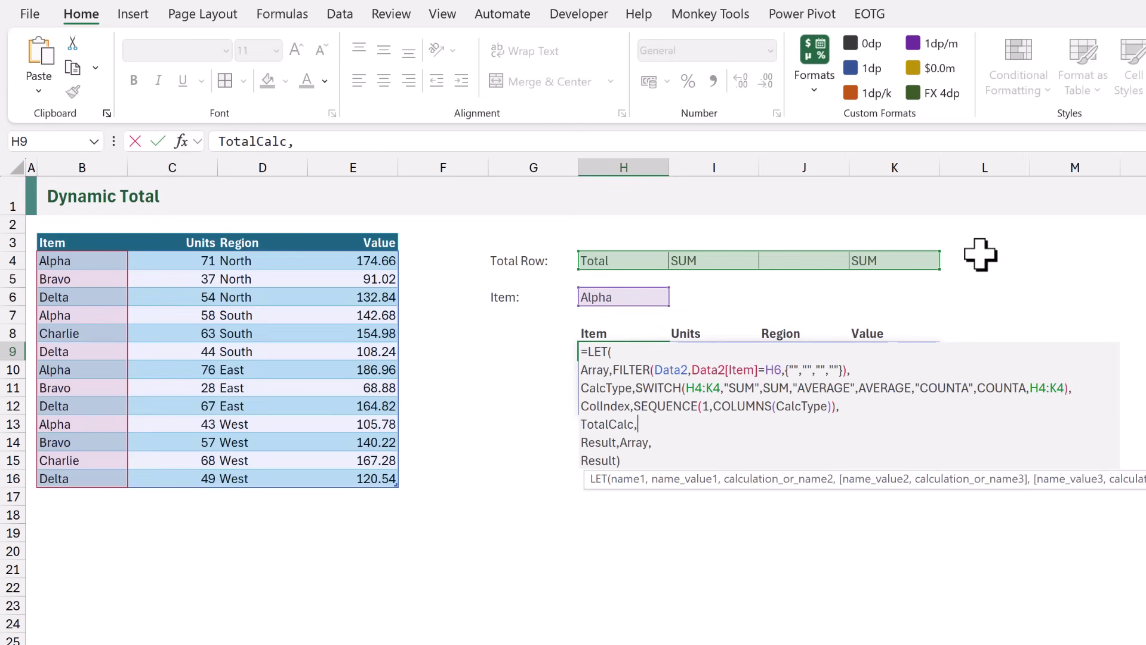
{"action": "type", "text": "MAP"}
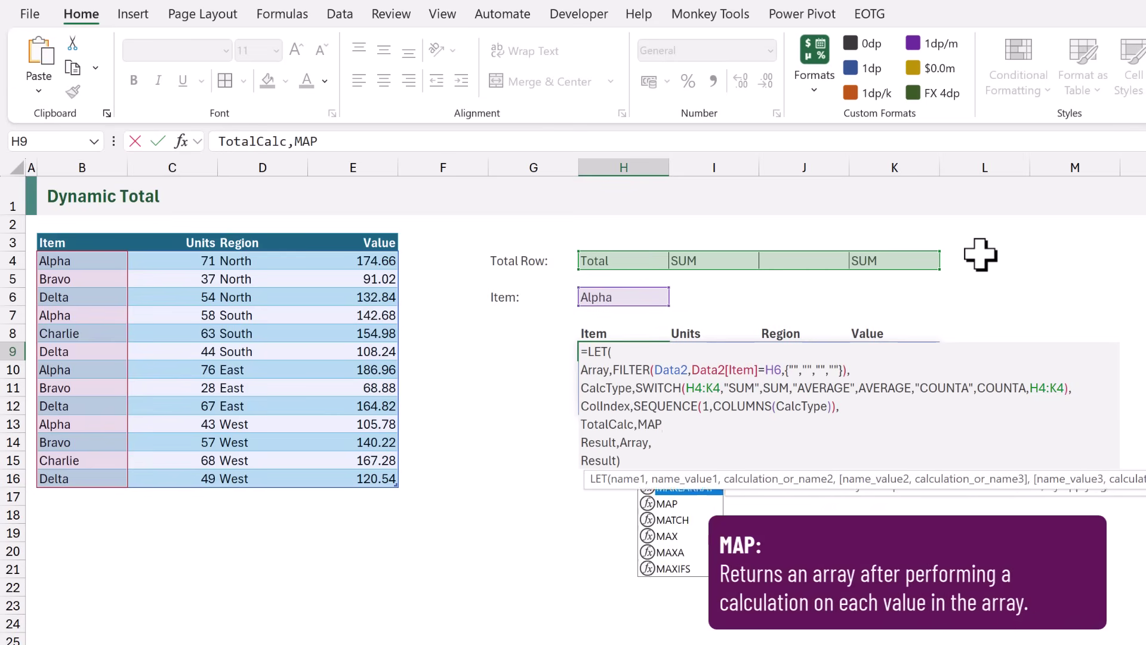
{"action": "type", "text": "(C"}
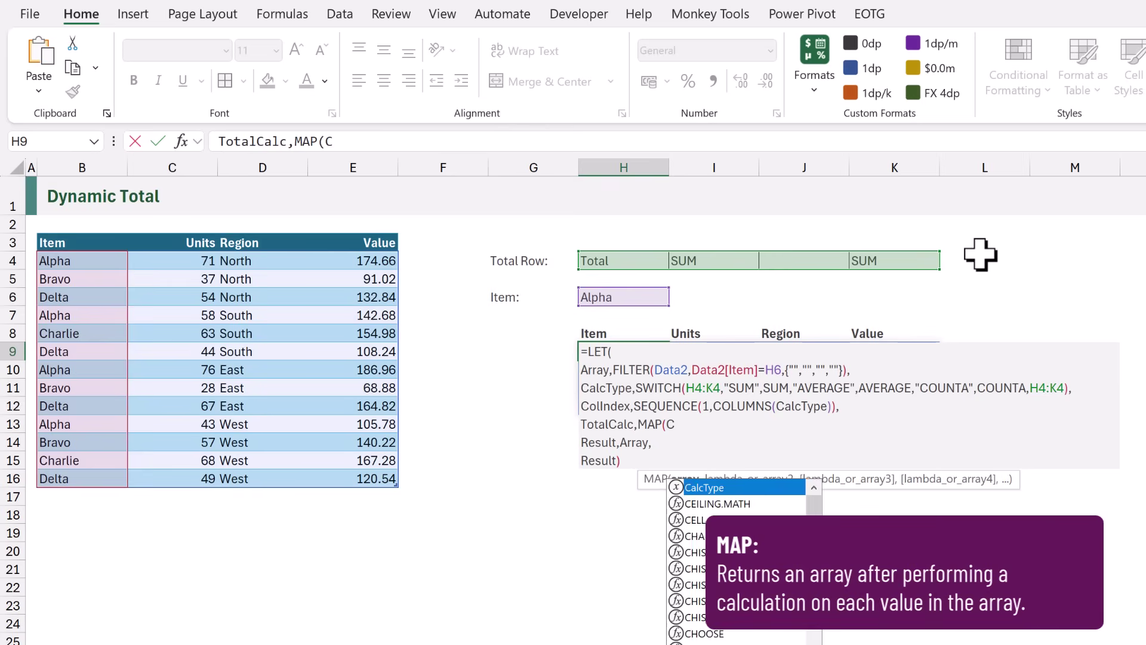
{"action": "type", "text": "olIndex,"}
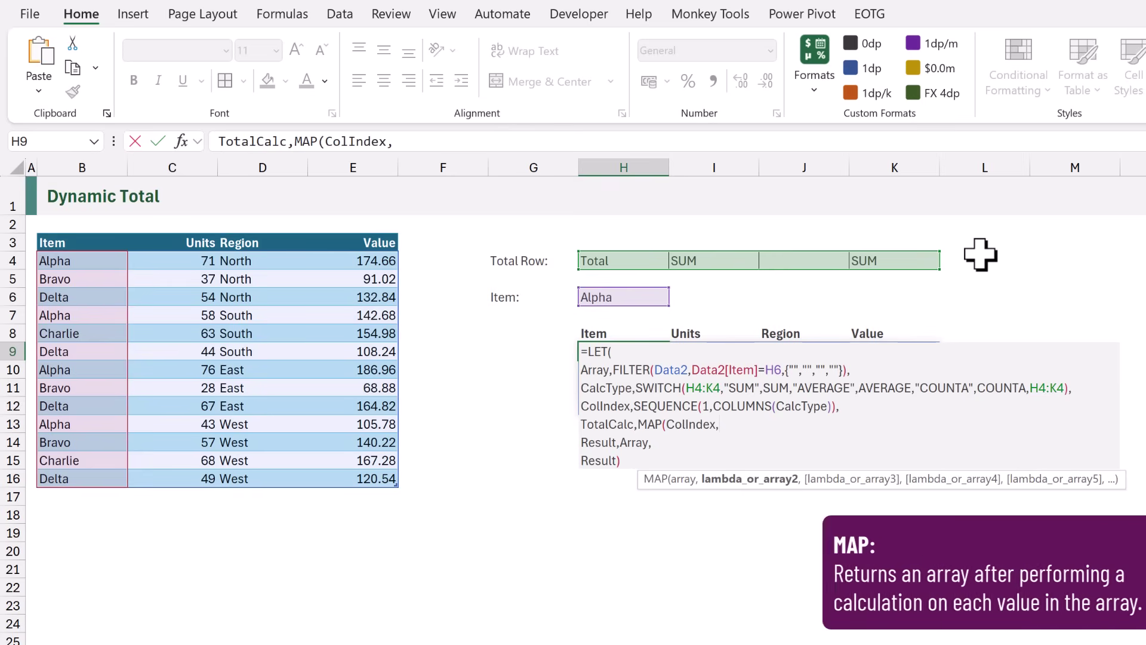
{"action": "type", "text": "LAMBDA("}
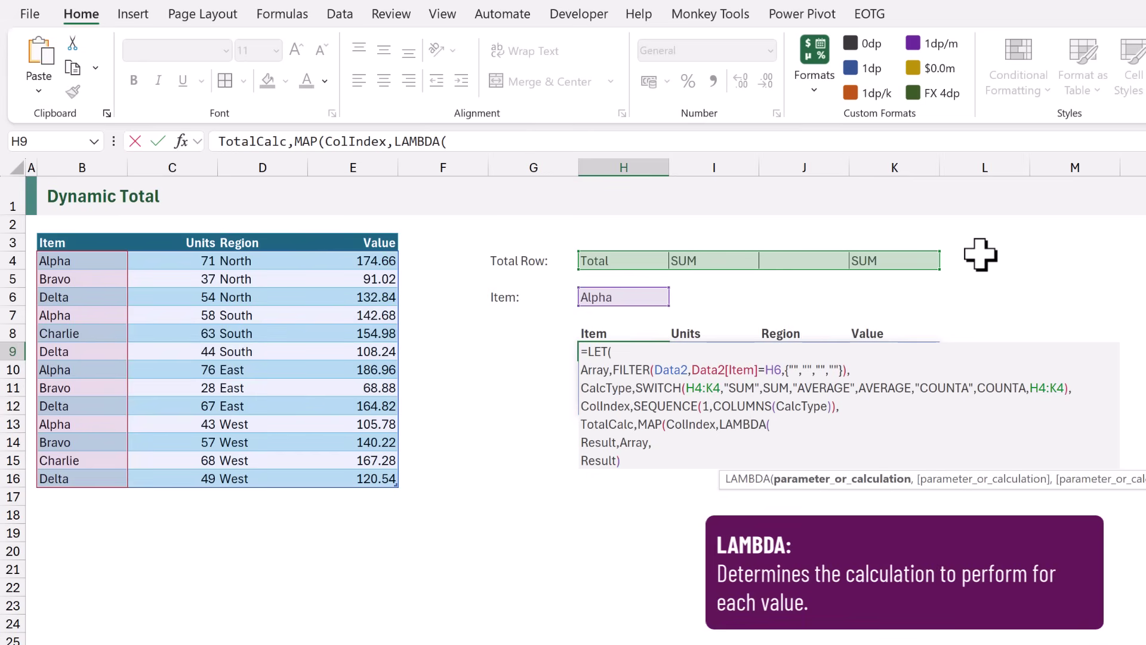
{"action": "type", "text": "v"}
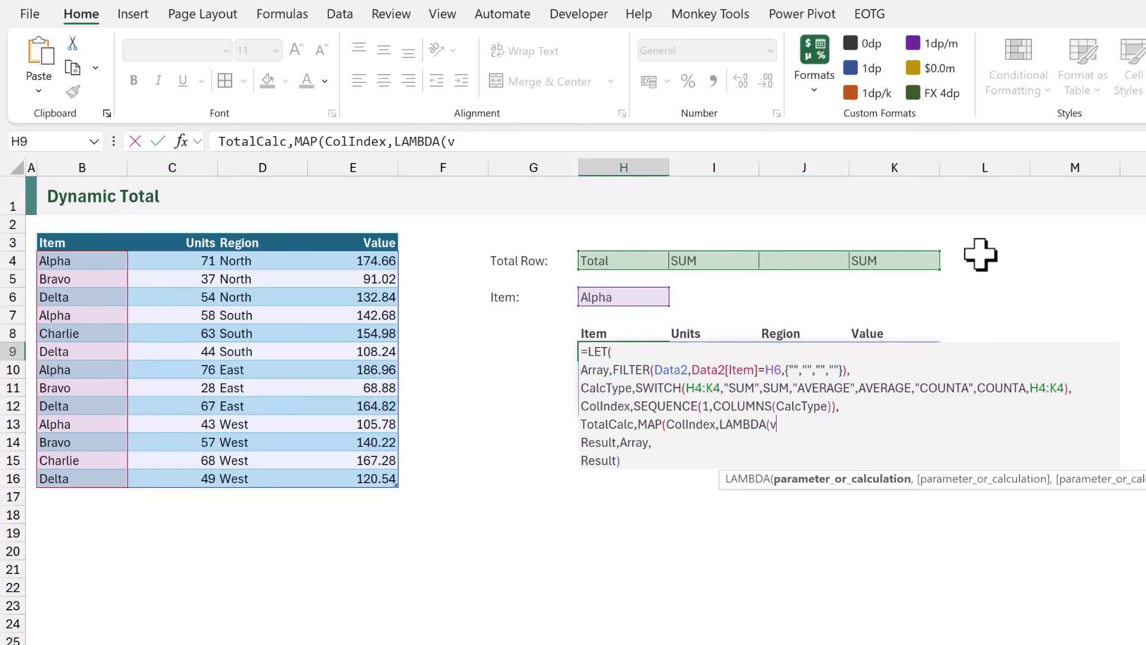
{"action": "type", "text": ","}
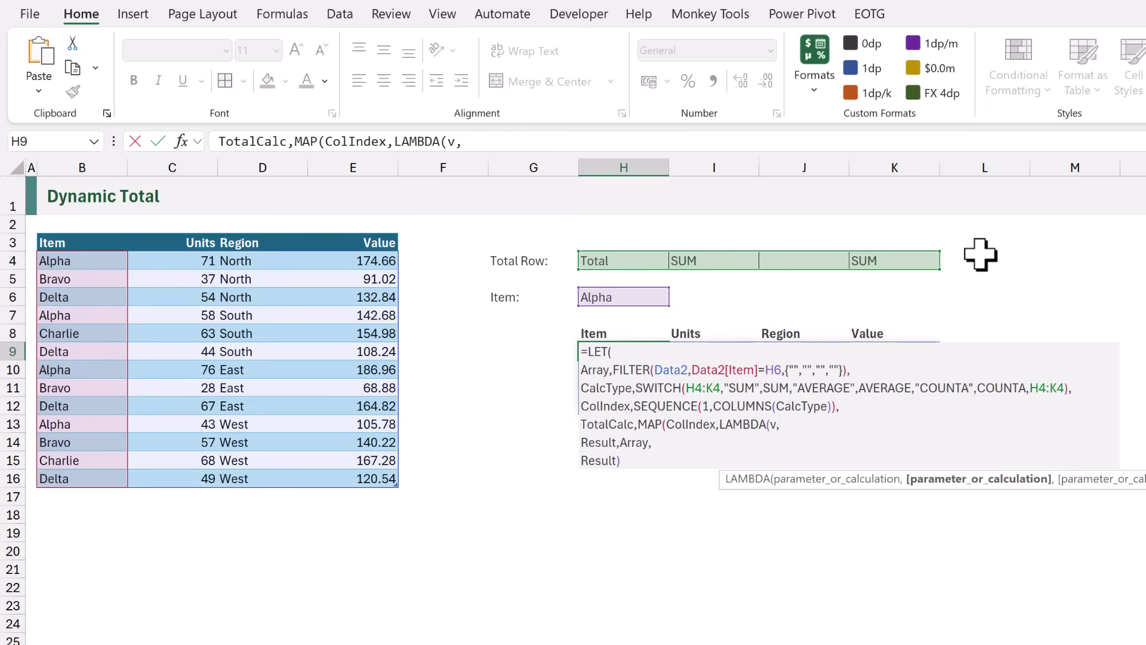
Continue the LAMBDA in the TotalCalc line with BYCOL(CHOOSECOLS(Array,v).
{"action": "type", "text": "BYCOL("}
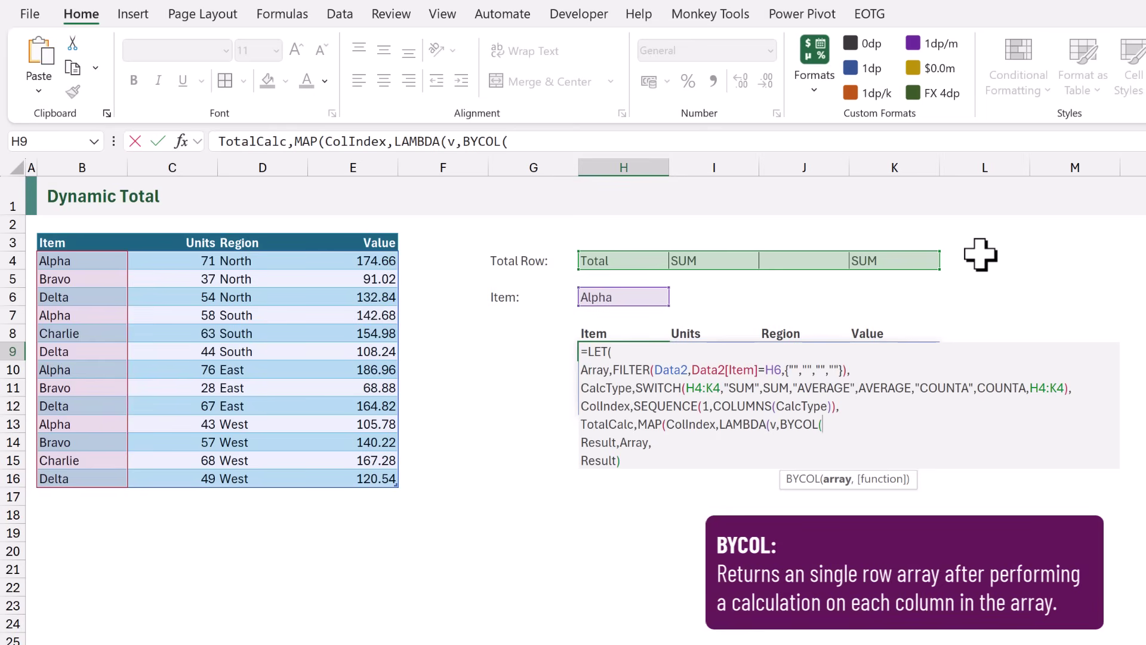
{"action": "type", "text": "CHO"}
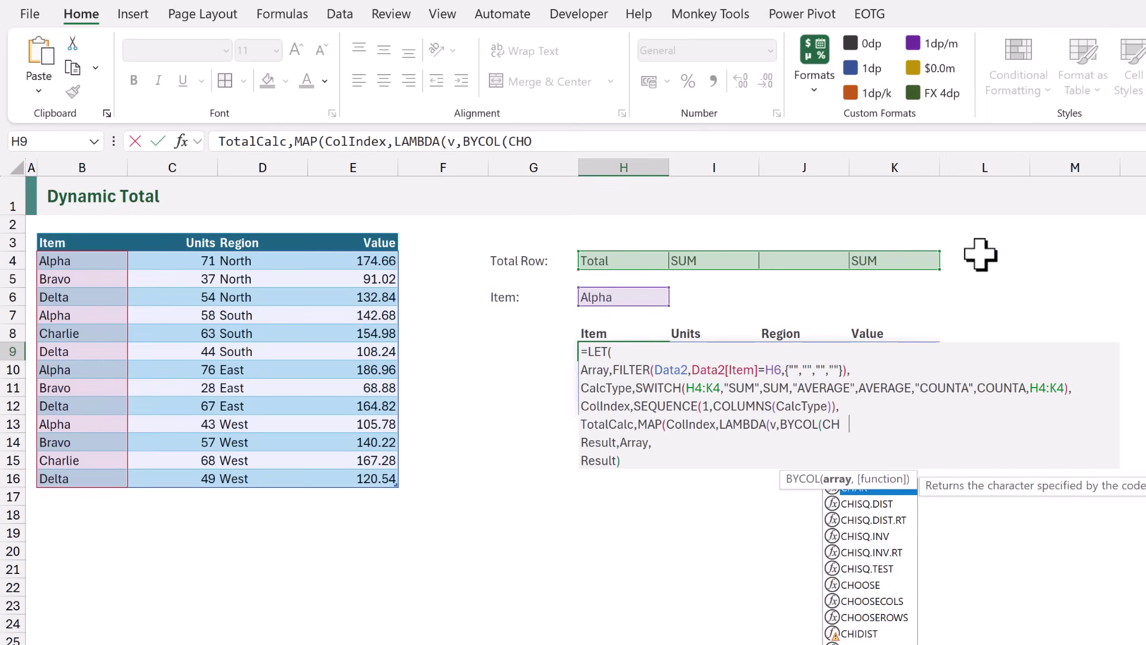
{"action": "type", "text": "OSECOLS"}
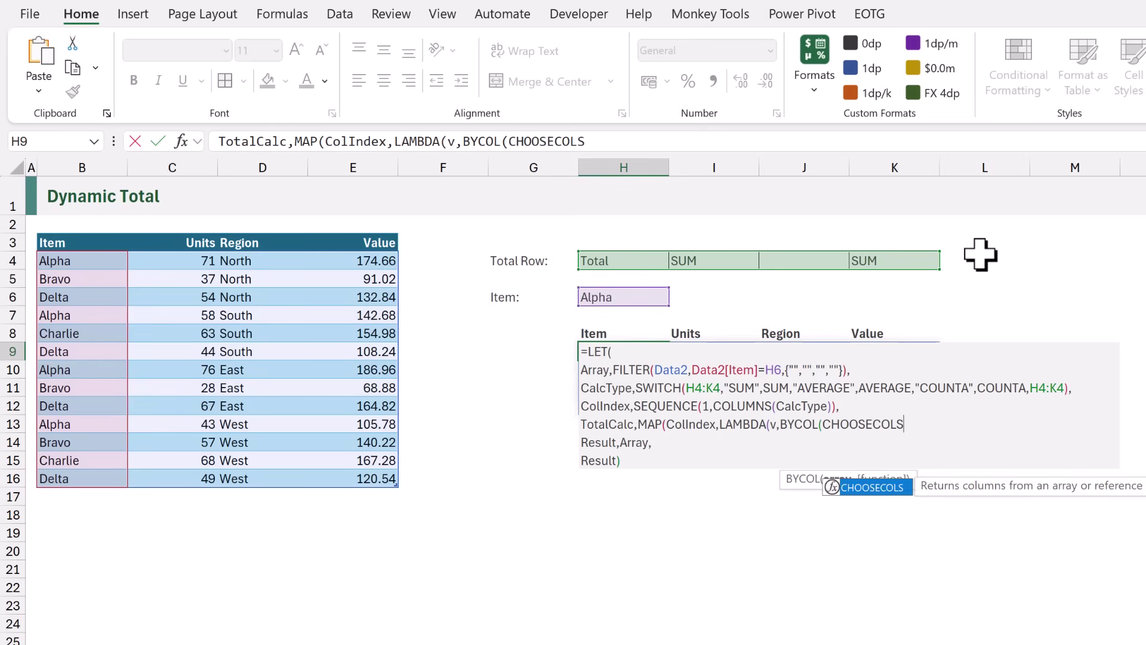
{"action": "type", "text": "(Array"}
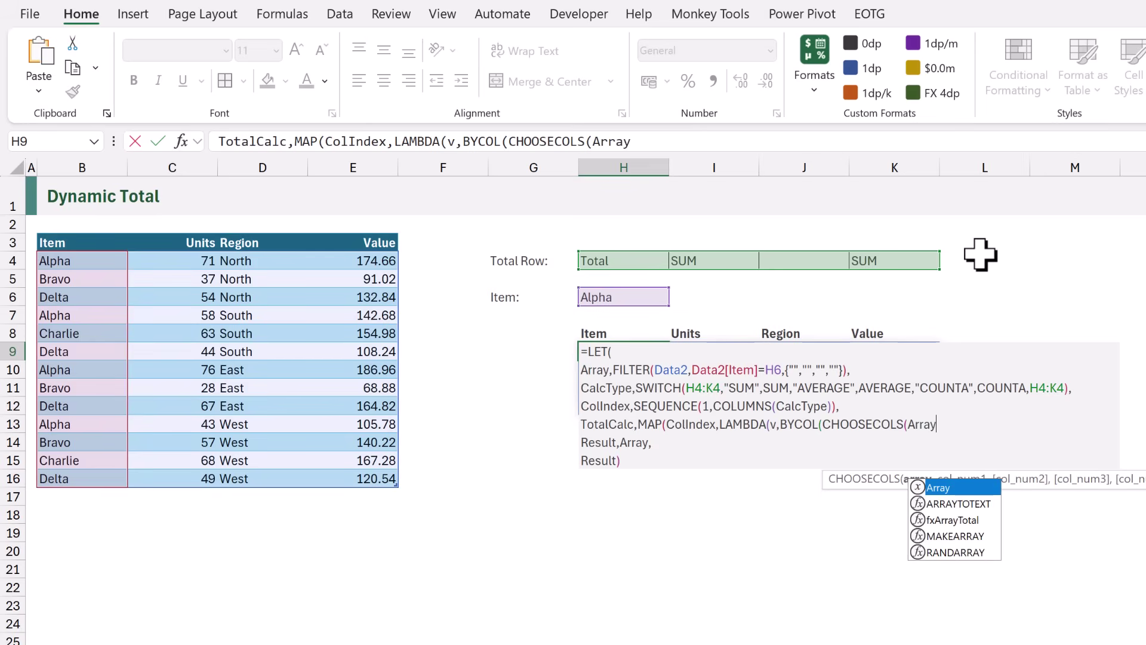
{"action": "type", "text": ",v"}
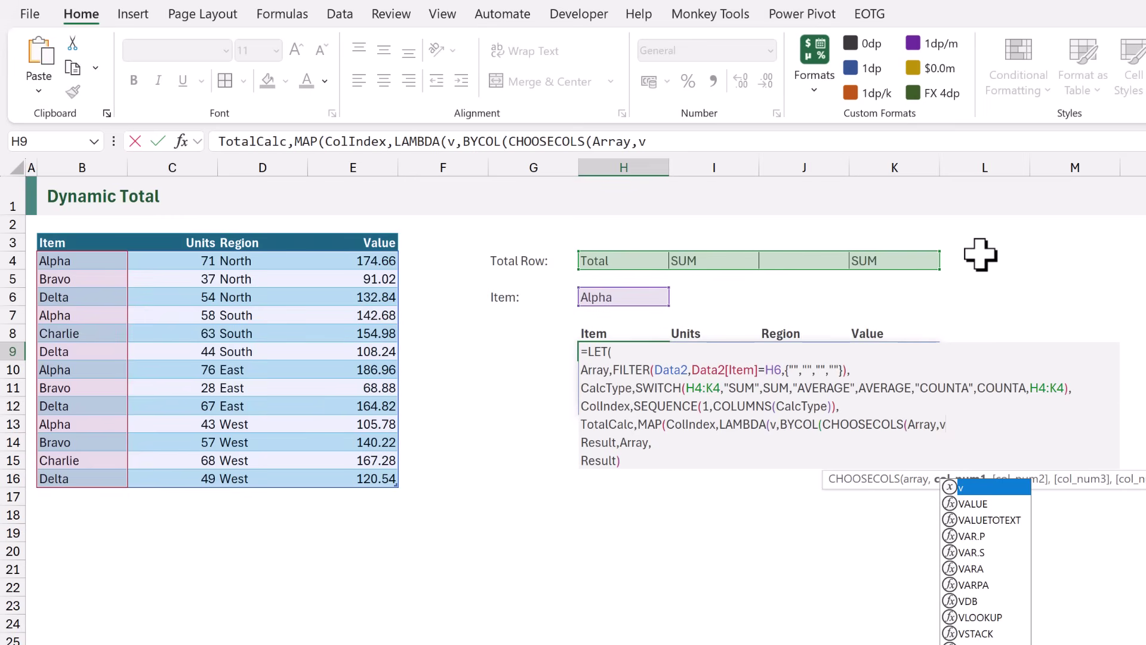
{"action": "type", "text": ")"}
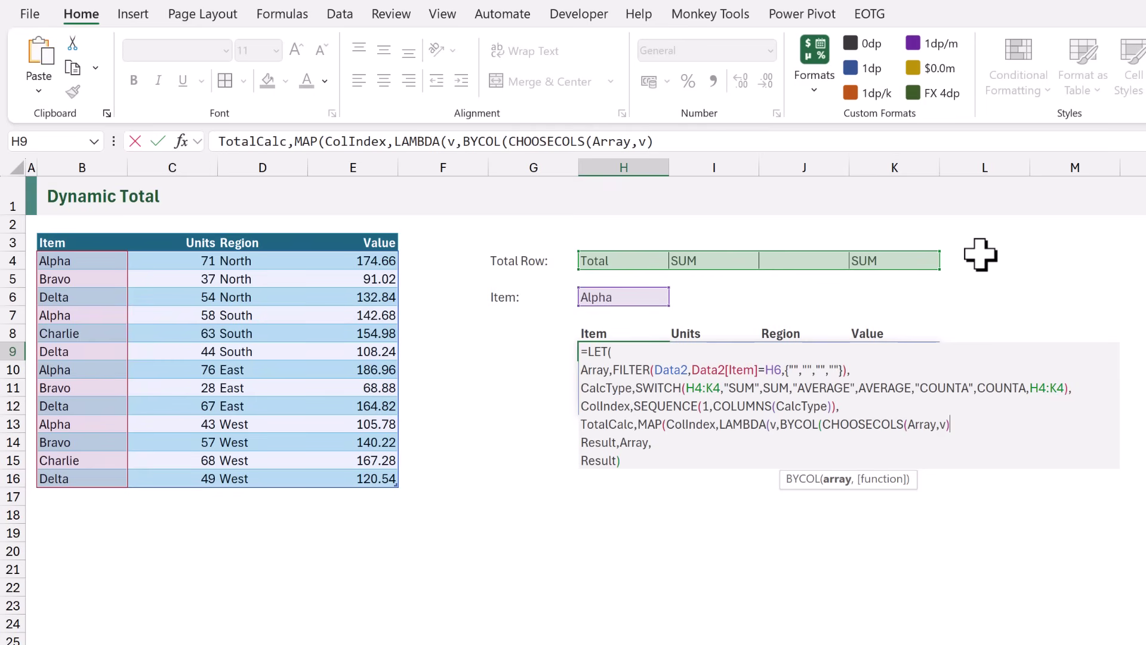
Complete the TotalCalc line with CHOOSECOLS(CalcType,v) as the BYCOL function, close all functions and start a new formula line.
{"action": "type", "text": ","}
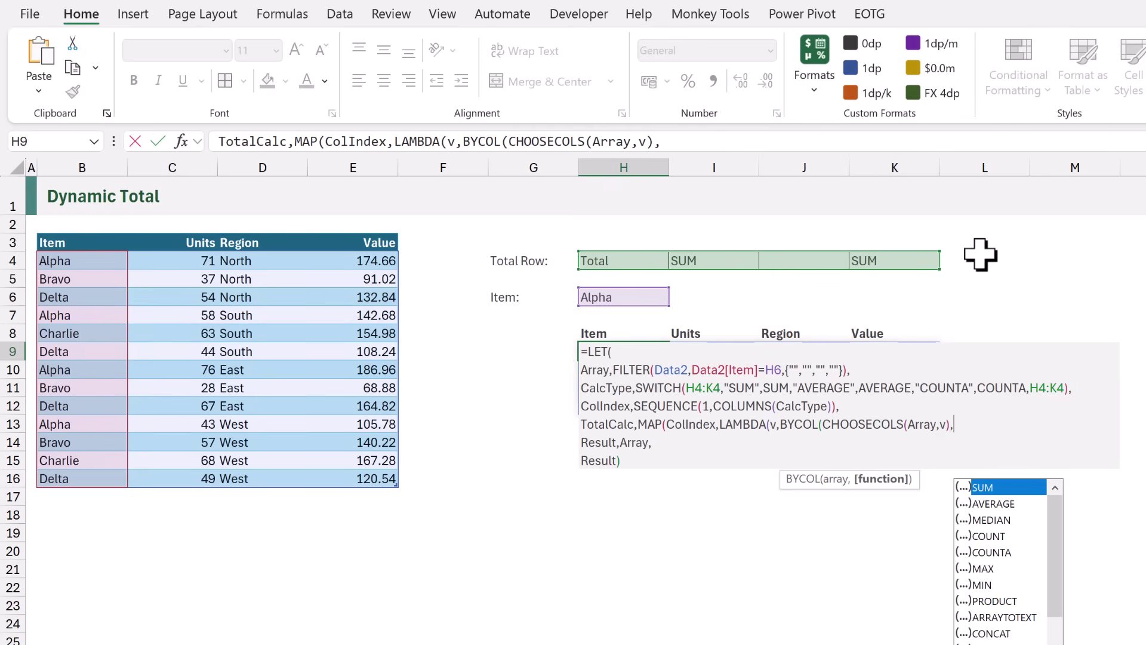
{"action": "type", "text": "CHOOSEC"}
{"action": "type", "text": "OLS(Ca"}
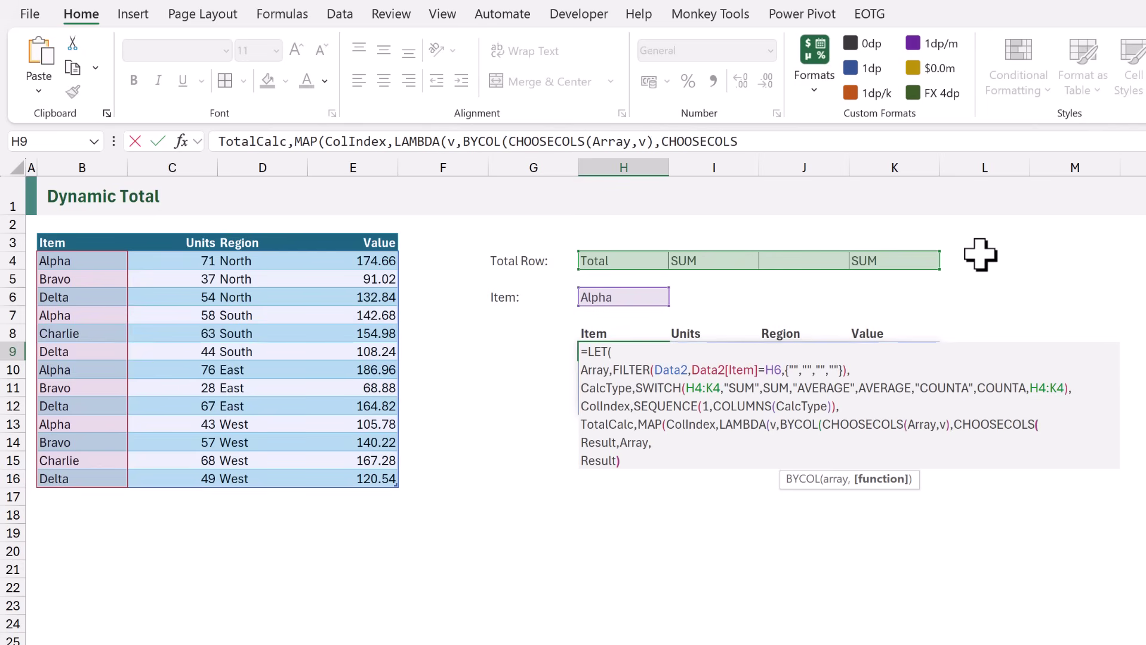
{"action": "type", "text": "lcType"}
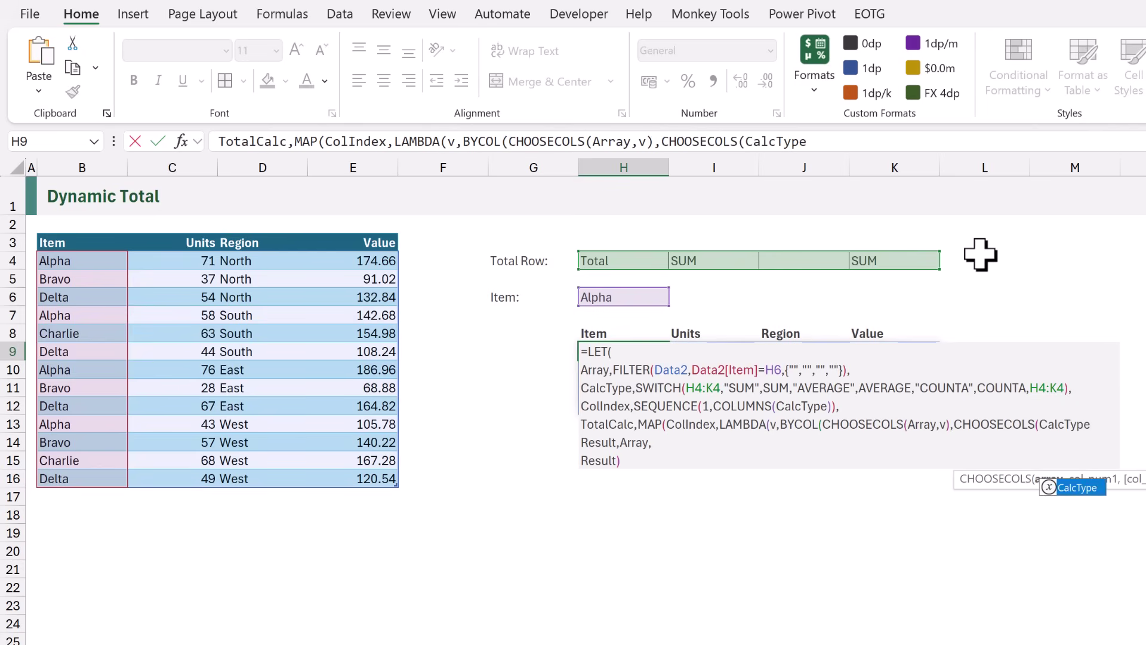
{"action": "type", "text": ",v"}
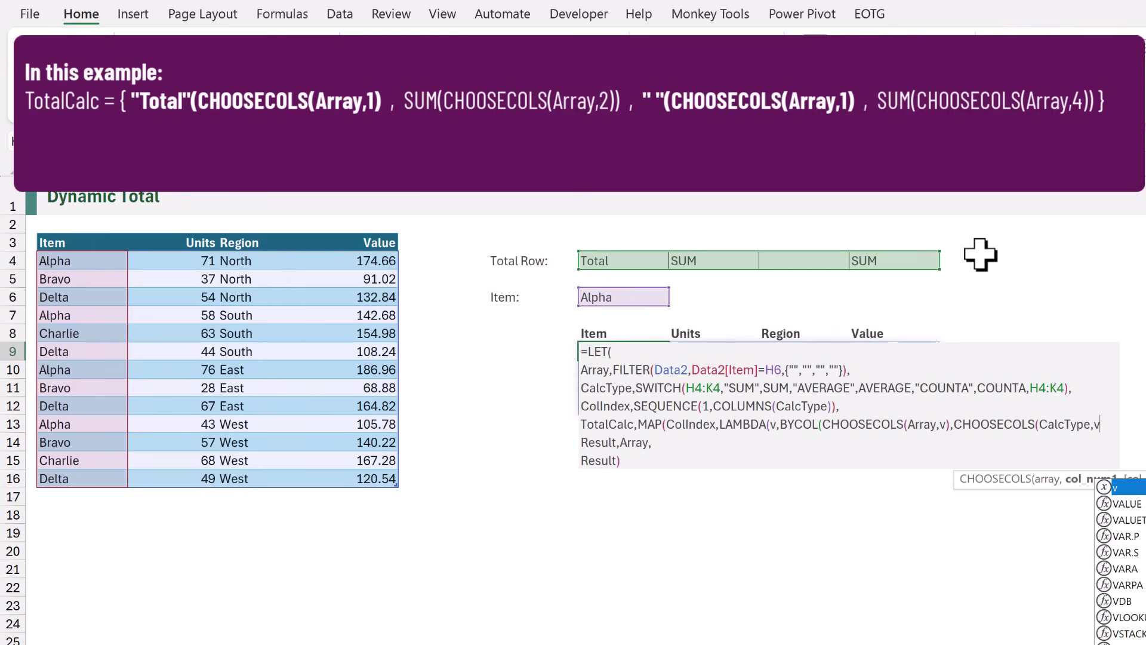
{"action": "type", "text": ")))"}
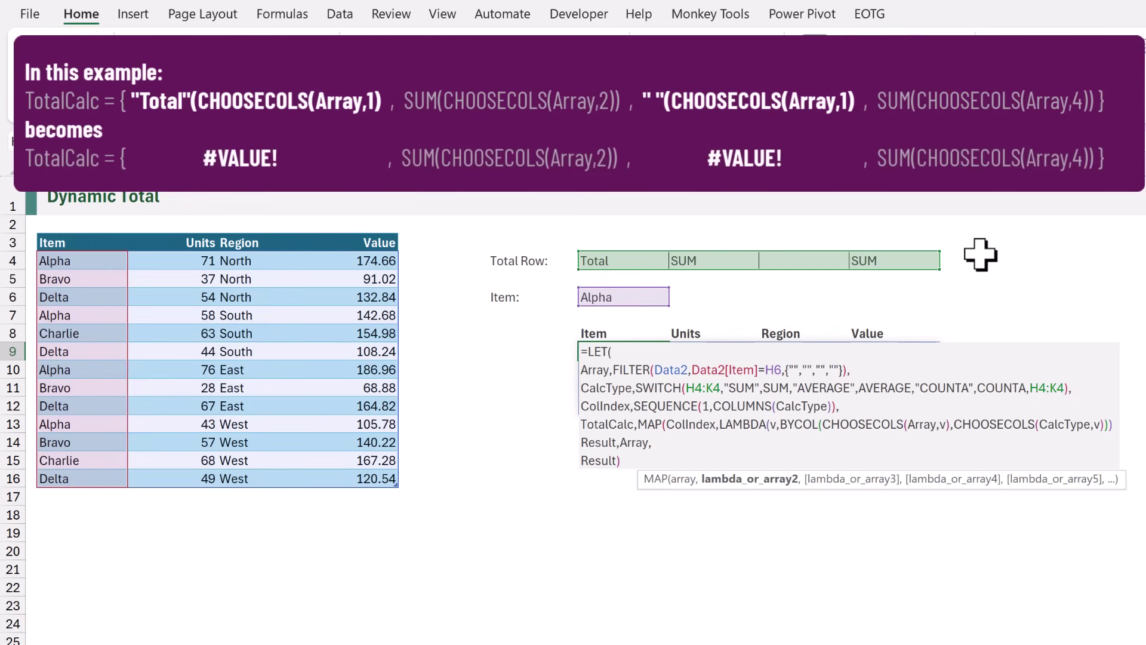
{"action": "type", "text": "),"}
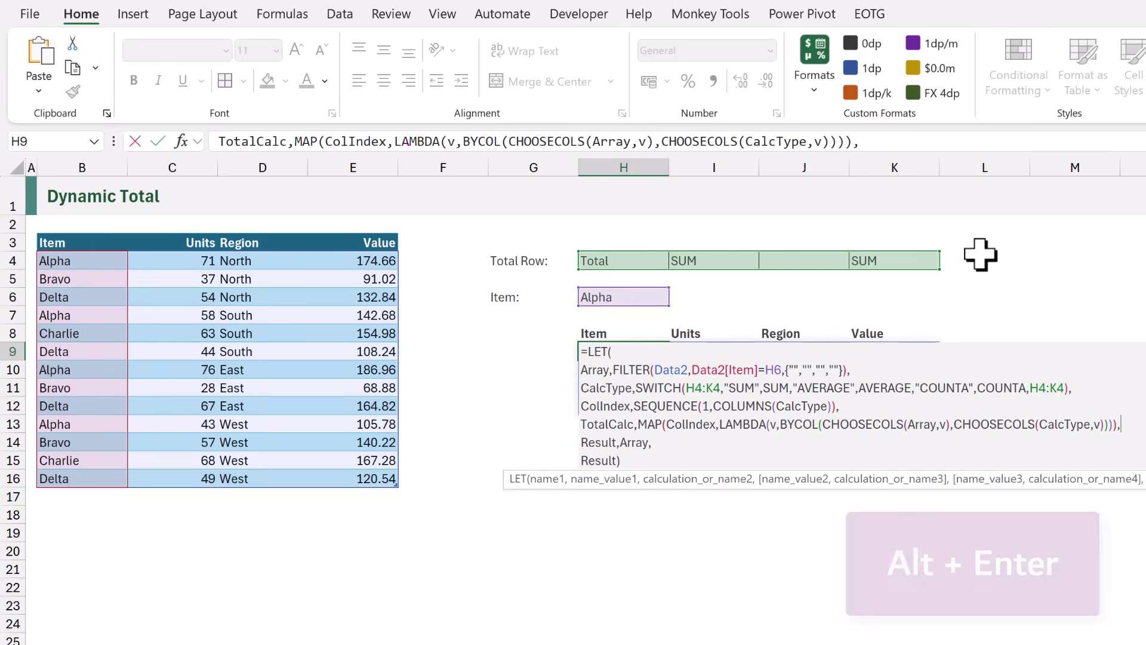
{"action": "key", "text": "alt+Return"}
Add the line TotalRow,IF(ISTEXT(CalcType),CalcType,TotalCalc), below TotalCalc in the H9 LET formula.
{"action": "type", "text": "T"}
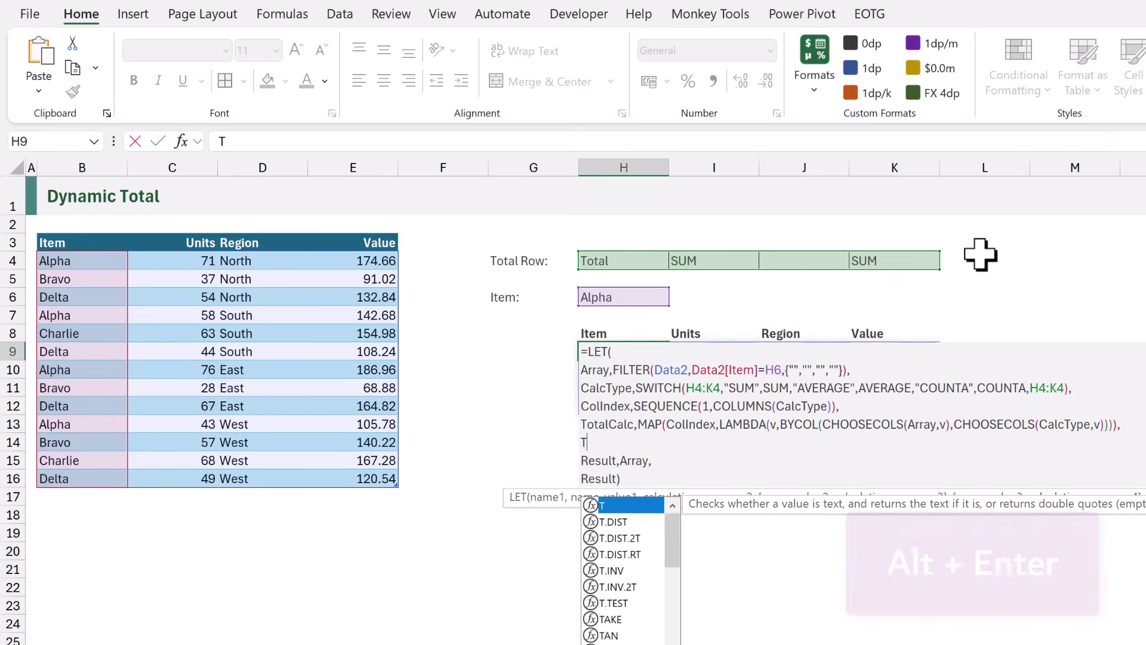
{"action": "type", "text": "otalRow,IF("}
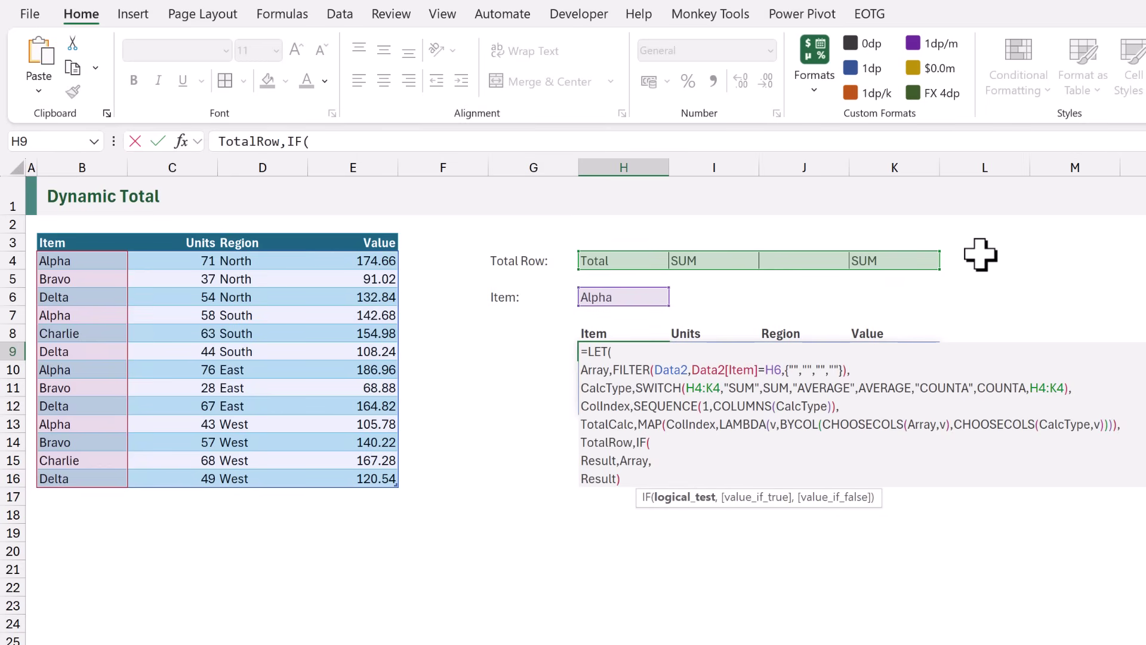
{"action": "type", "text": "ISTEXT"}
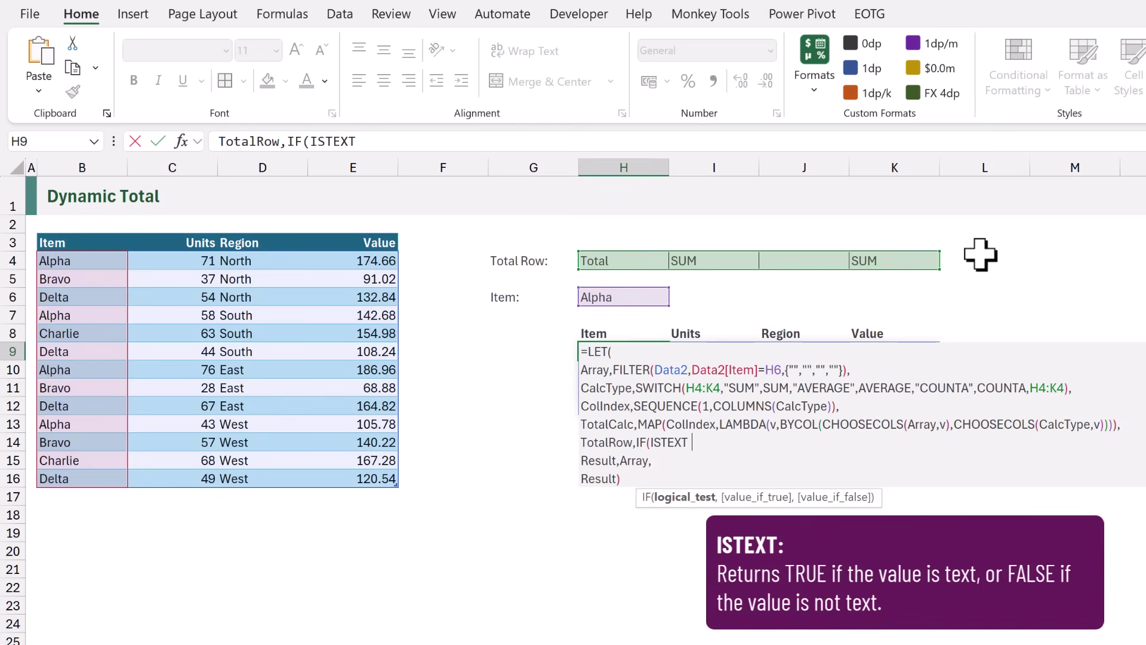
{"action": "type", "text": "(Calc"}
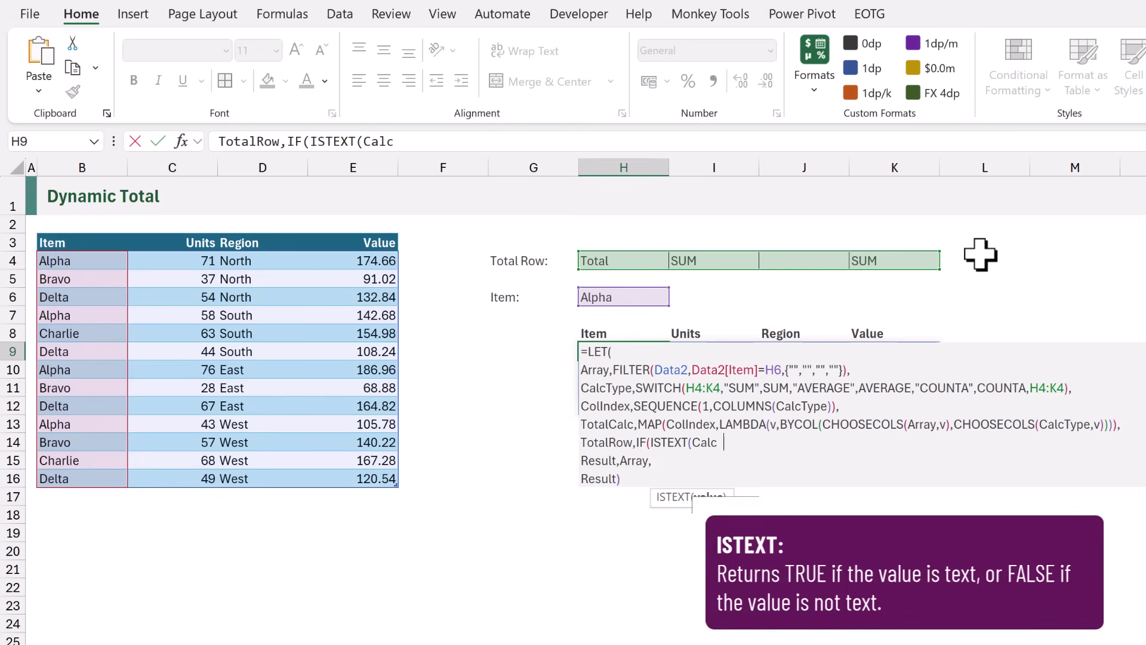
{"action": "type", "text": "Type"}
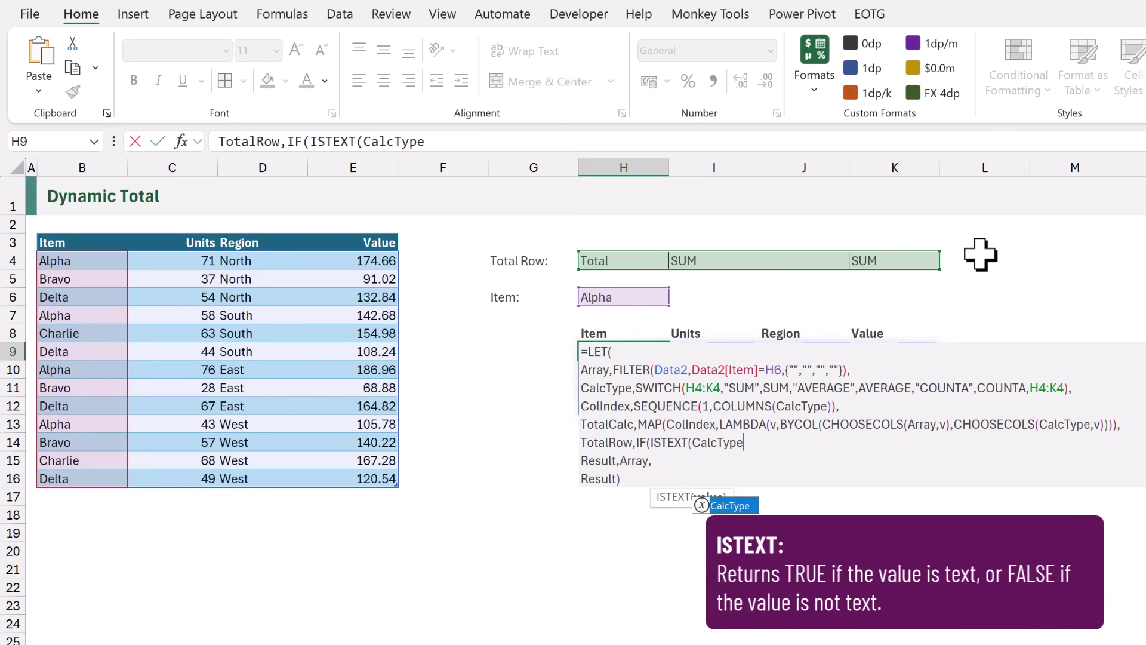
{"action": "type", "text": ")"}
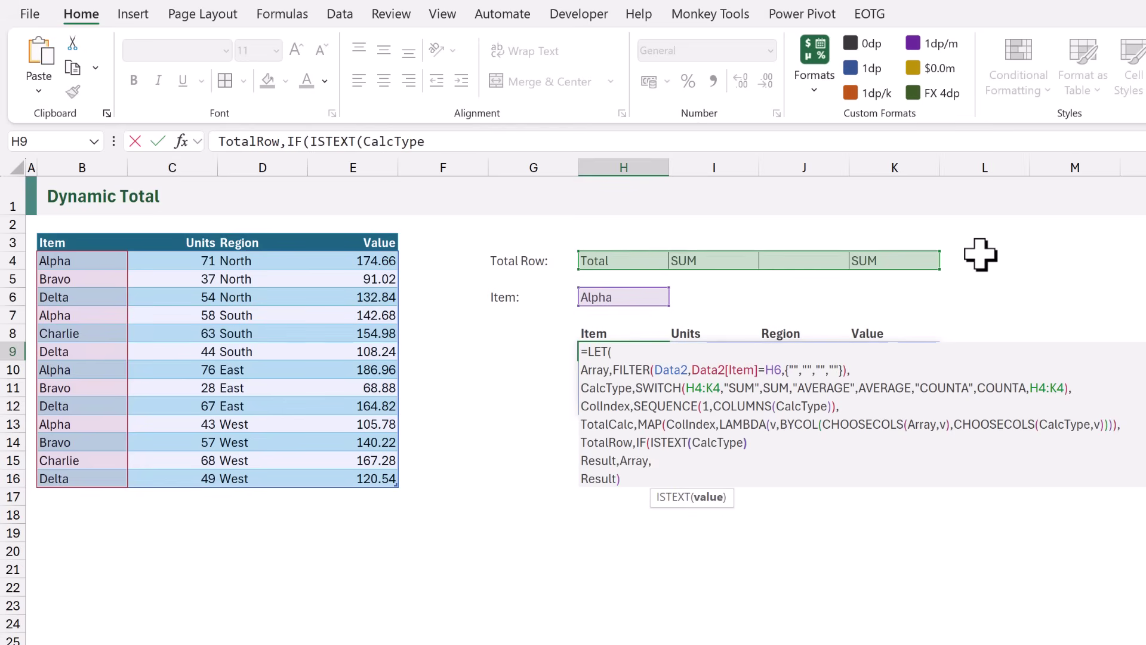
{"action": "type", "text": ","}
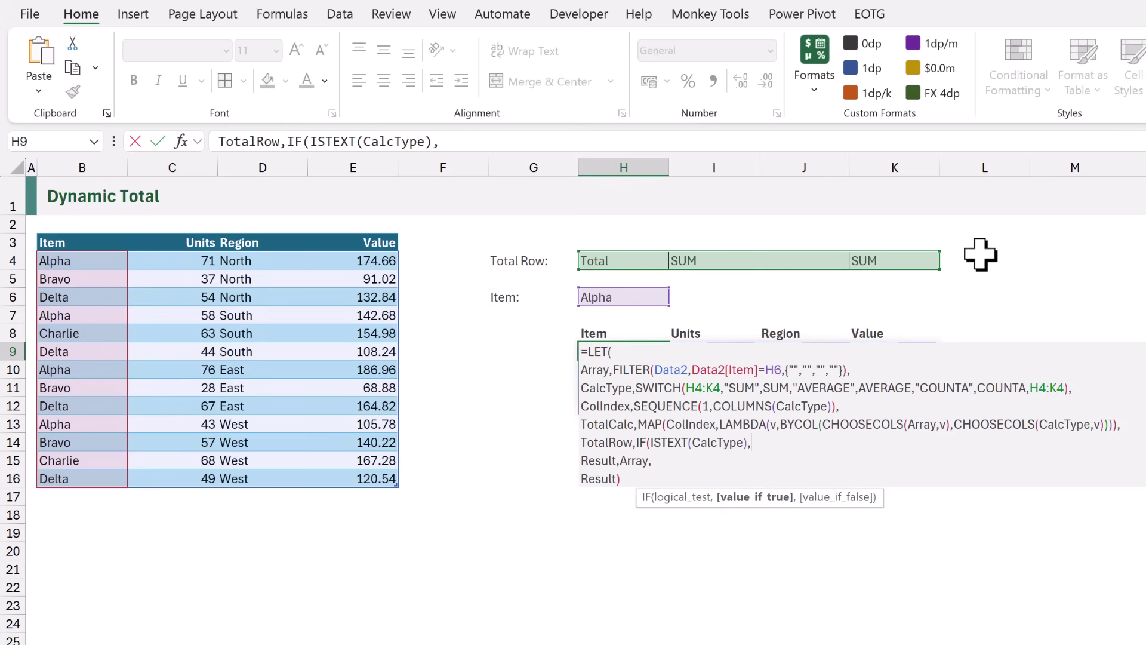
{"action": "type", "text": "CalcTyp"}
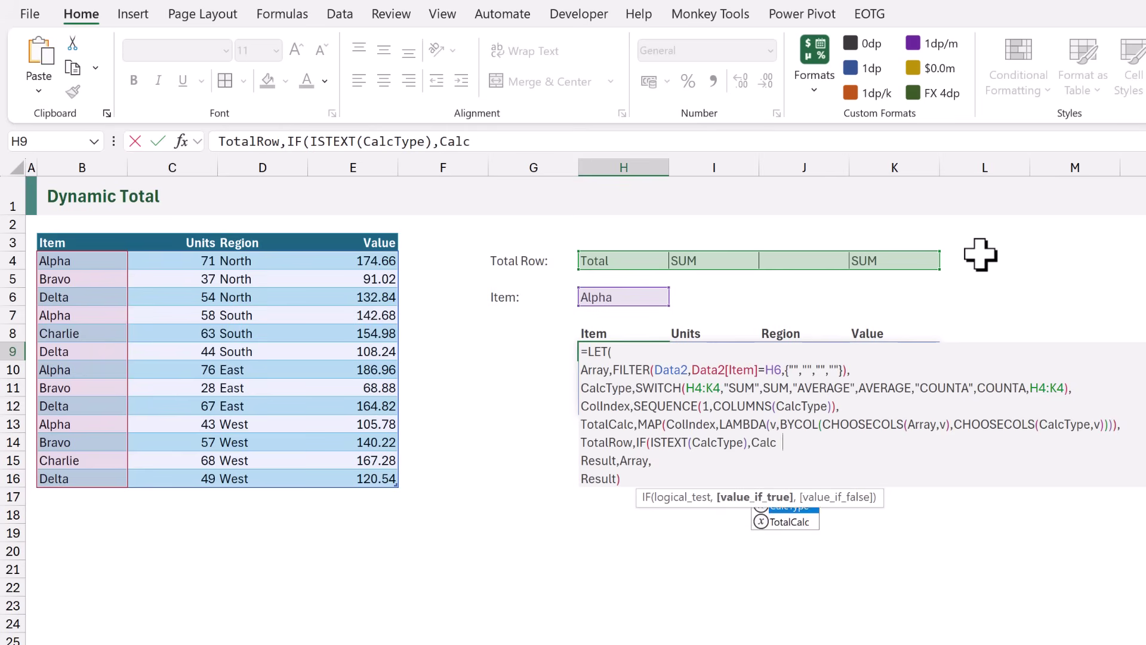
{"action": "type", "text": "e"}
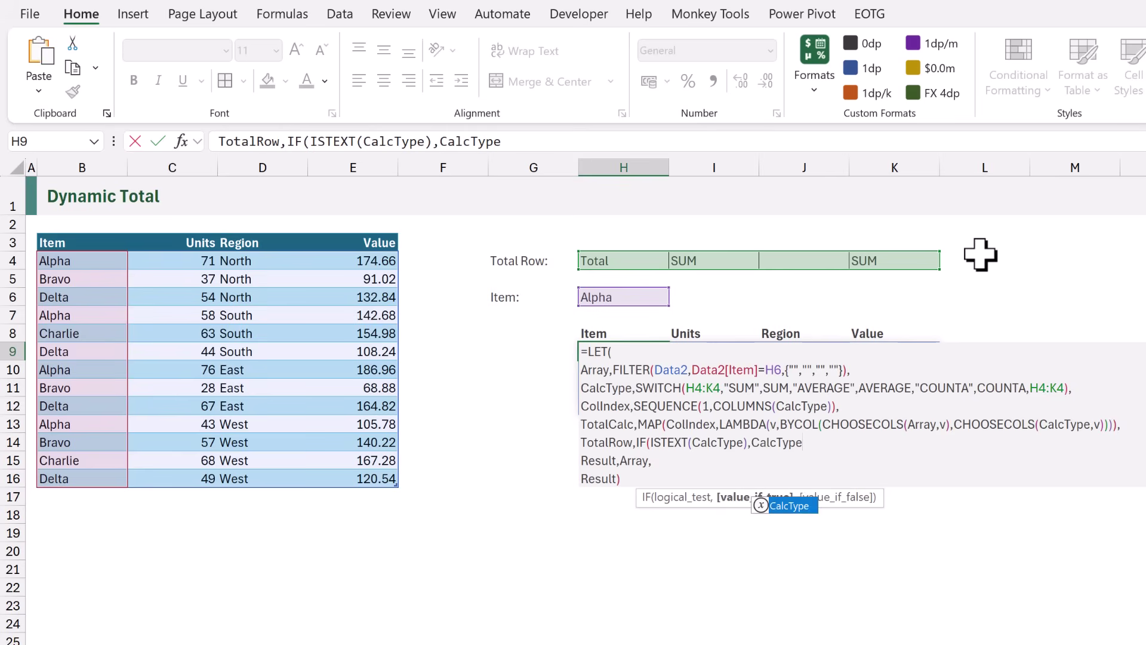
{"action": "type", "text": ","}
{"action": "type", "text": "T"}
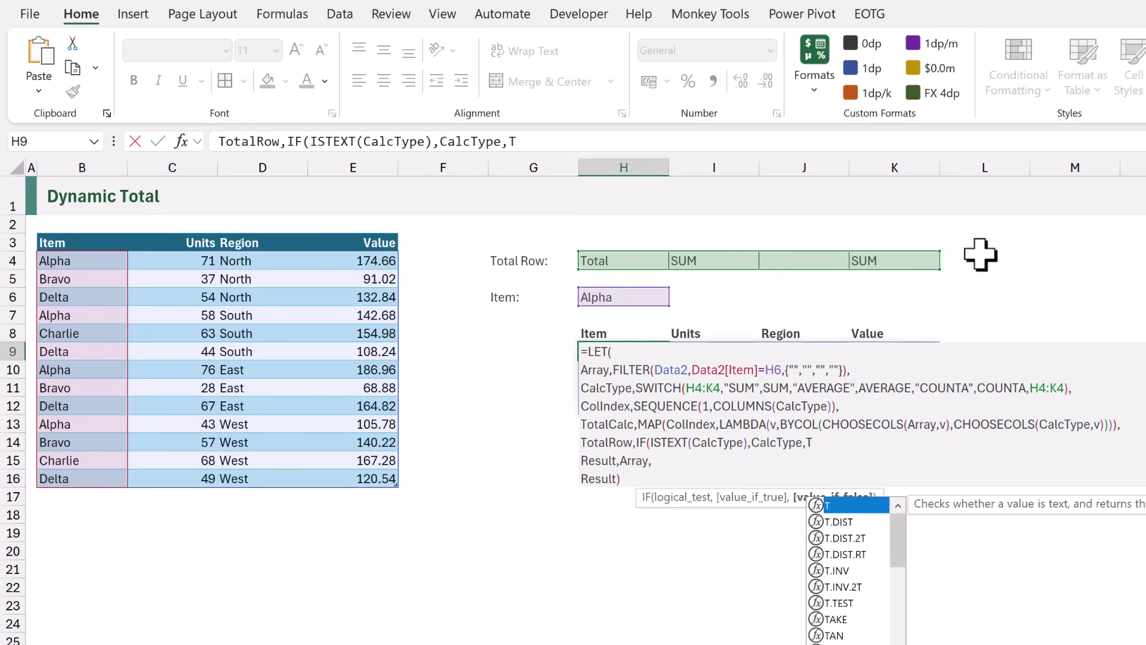
{"action": "type", "text": "otalCalc),"}
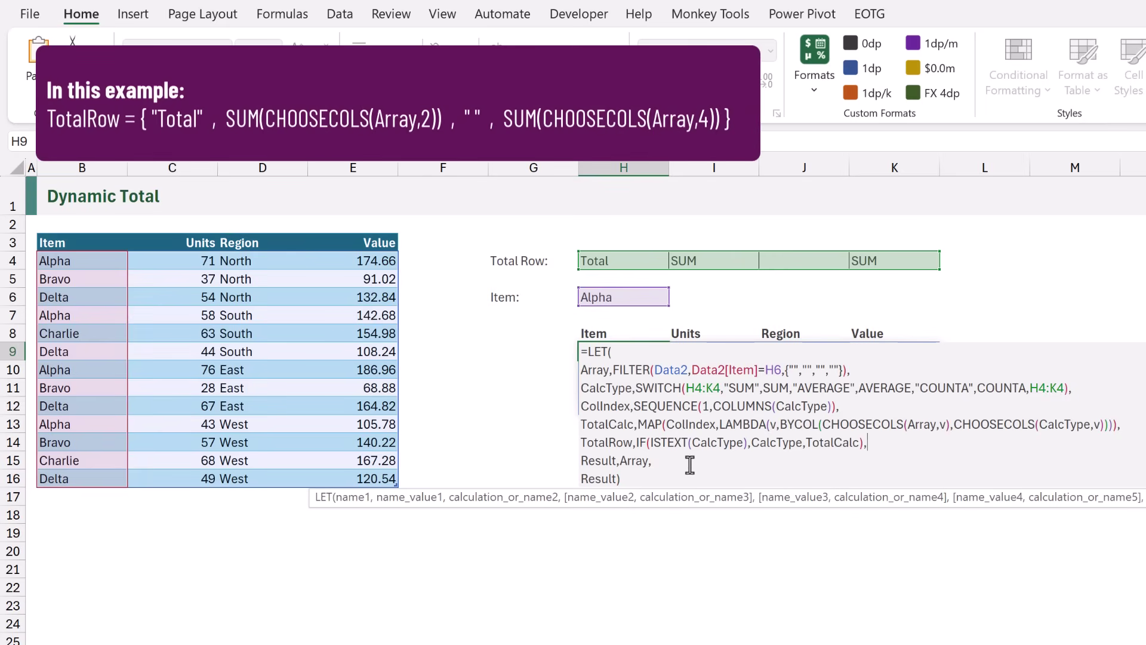
Change the Result line of the LET formula to VSTACK(Array,TotalRow), and commit the formula in H9.
{"action": "key", "text": "BackSpace"}
{"action": "key", "text": "BackSpace"}
{"action": "key", "text": "BackSpace"}
{"action": "key", "text": "BackSpace"}
{"action": "key", "text": "BackSpace"}
{"action": "key", "text": "BackSpace"}
{"action": "type", "text": "VSTACK("}
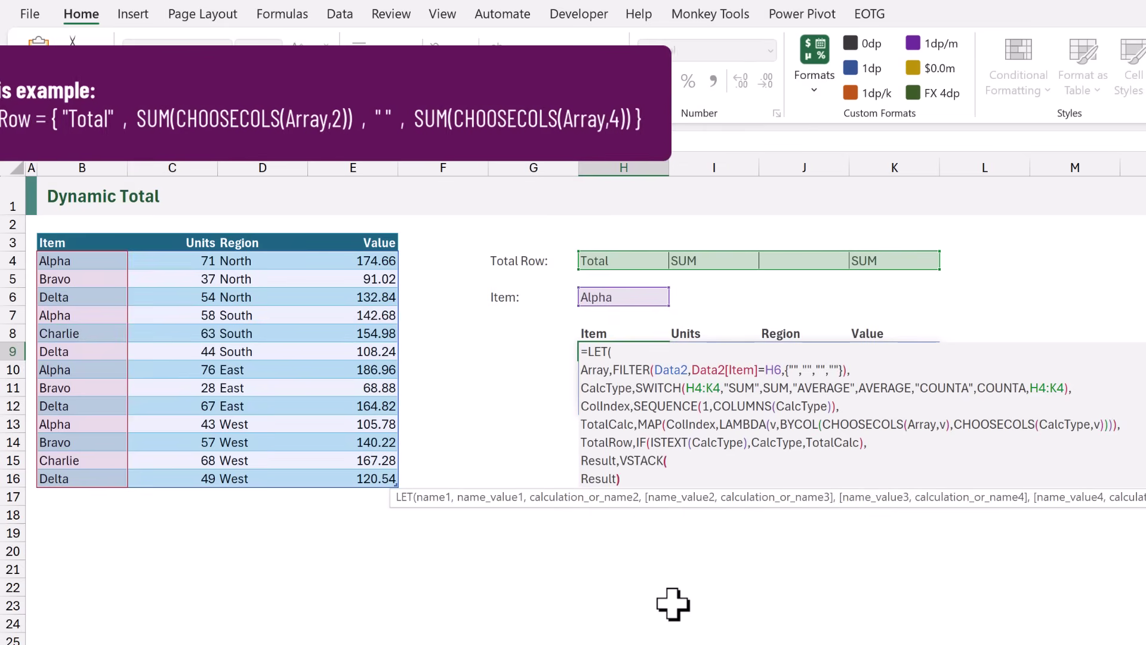
{"action": "type", "text": "Array,TotalRow)"}
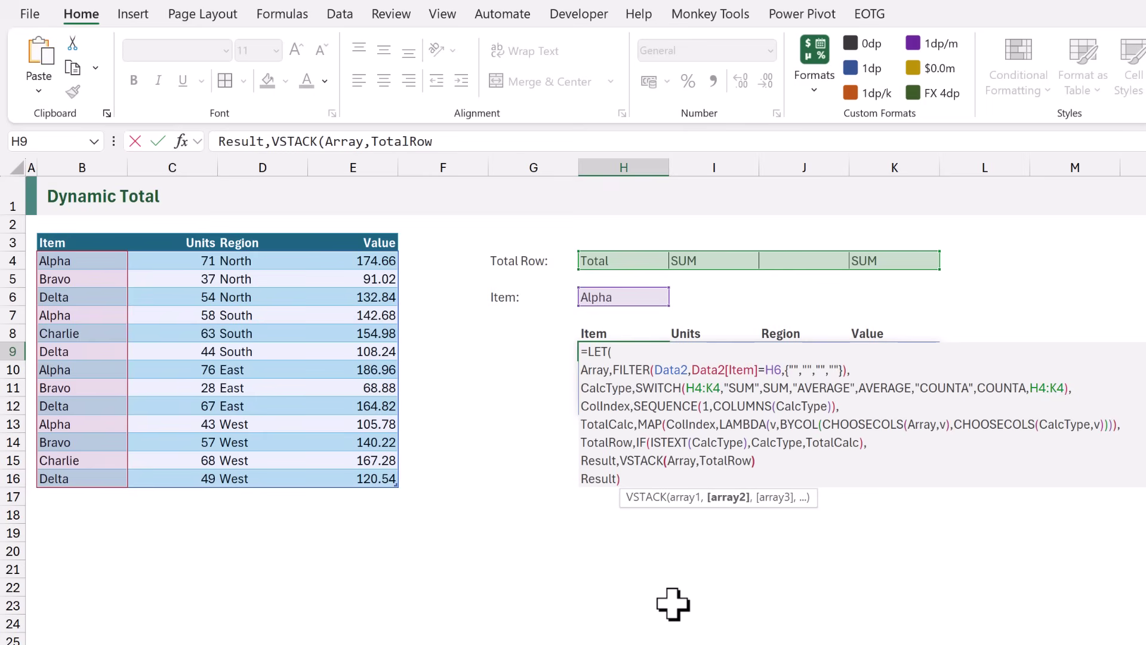
{"action": "type", "text": ","}
{"action": "key", "text": "ctrl+Return"}
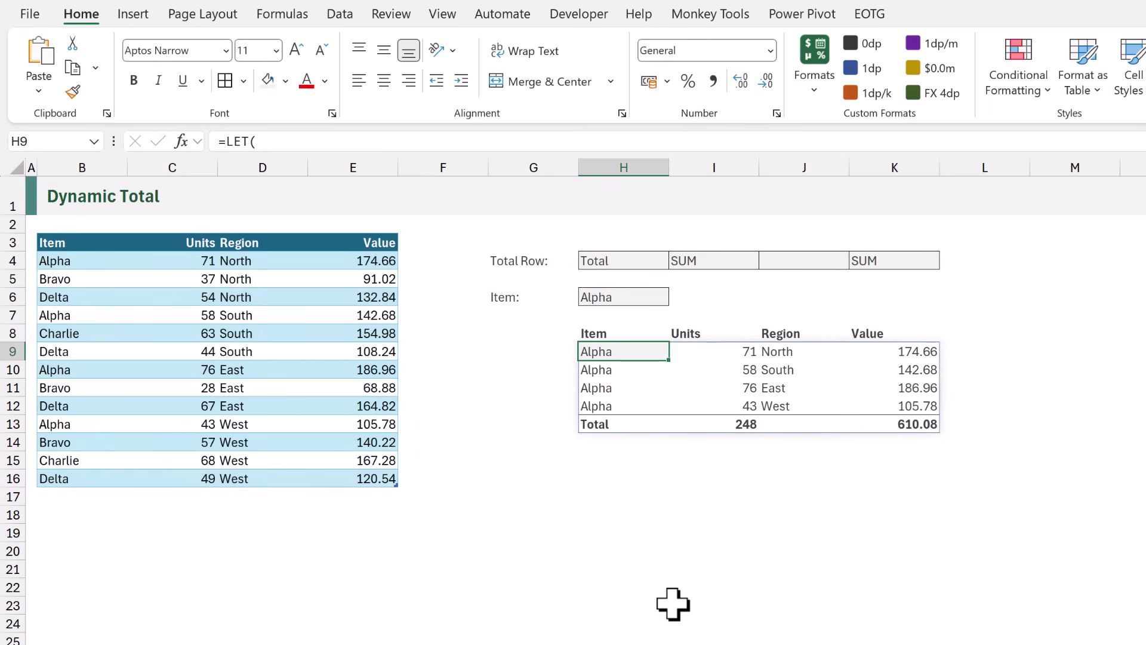
Set the Item filter in H6 to Bravo.
{"action": "key", "text": "Up"}
{"action": "key", "text": "Up"}
{"action": "key", "text": "Up"}
{"action": "type", "text": "Bra"}
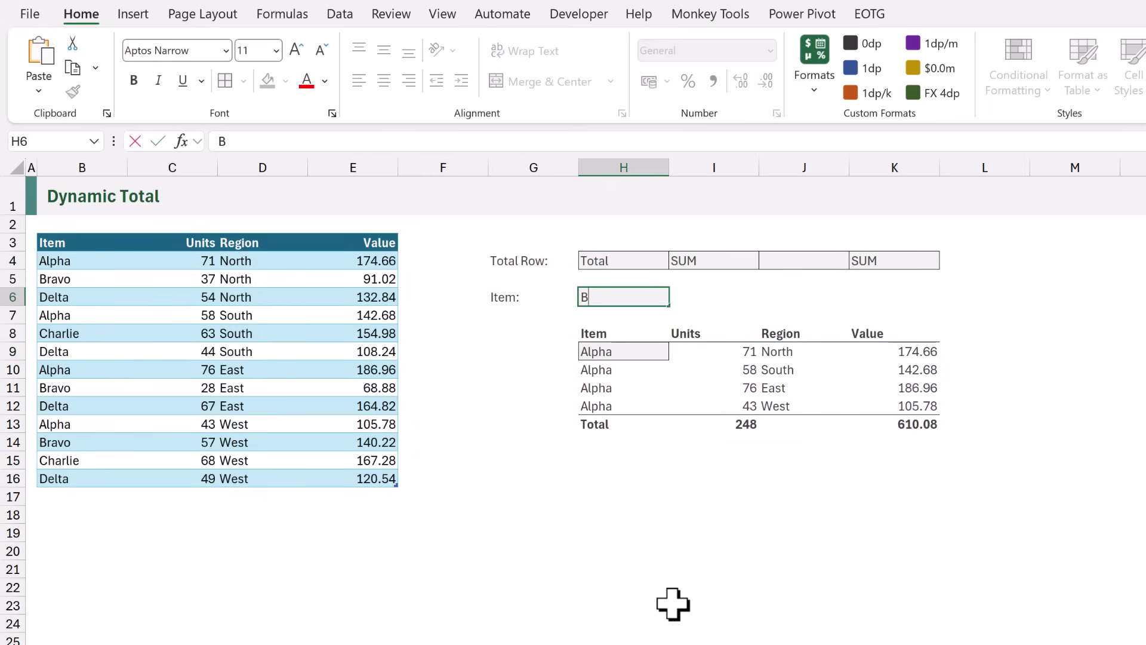
{"action": "key", "text": "ctrl+Return"}
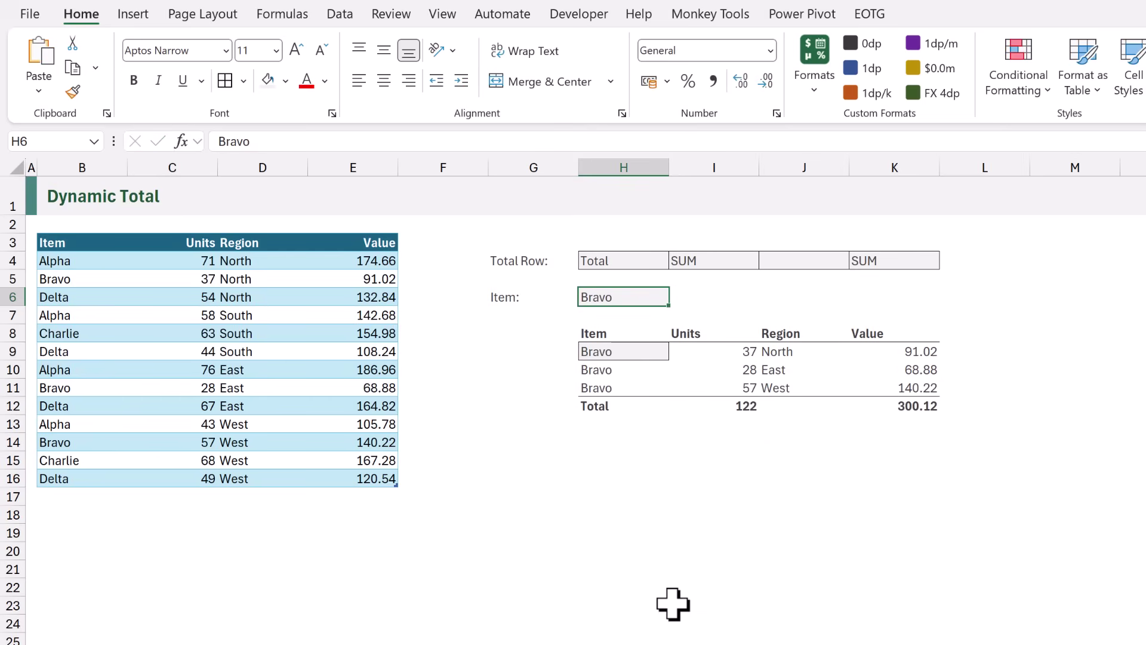
Set the Total Row calculation for the Units column in I4 to AVERAGE.
{"action": "key", "text": "Up"}
{"action": "key", "text": "Up"}
{"action": "key", "text": "Right"}
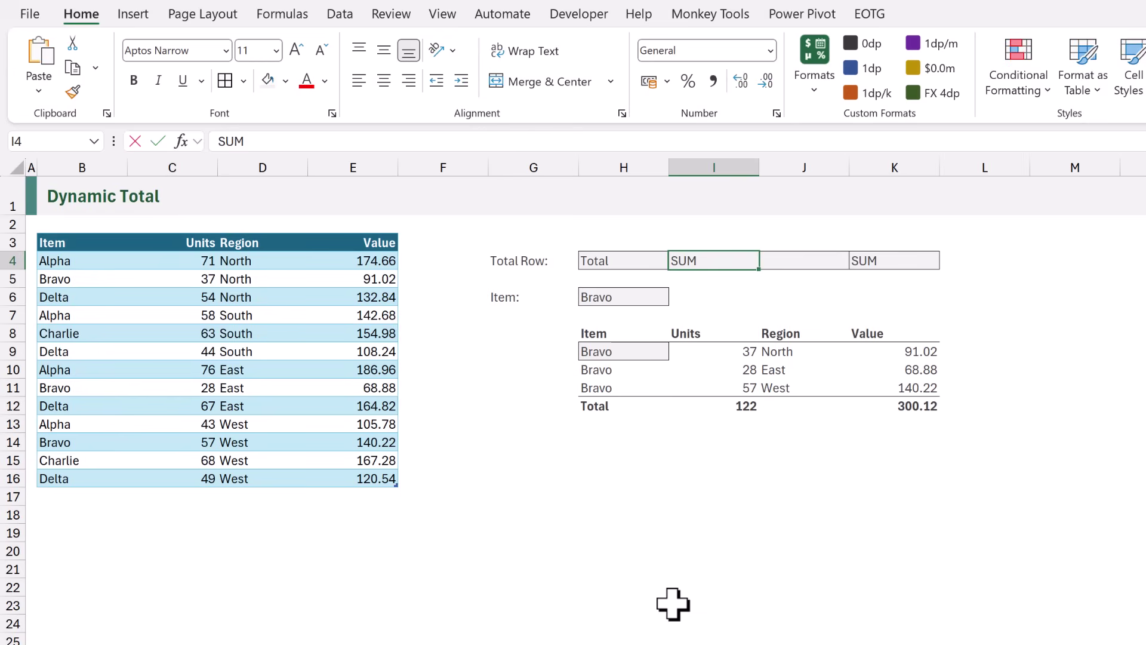
{"action": "type", "text": "AVERAGE"}
{"action": "key", "text": "ctrl+Return"}
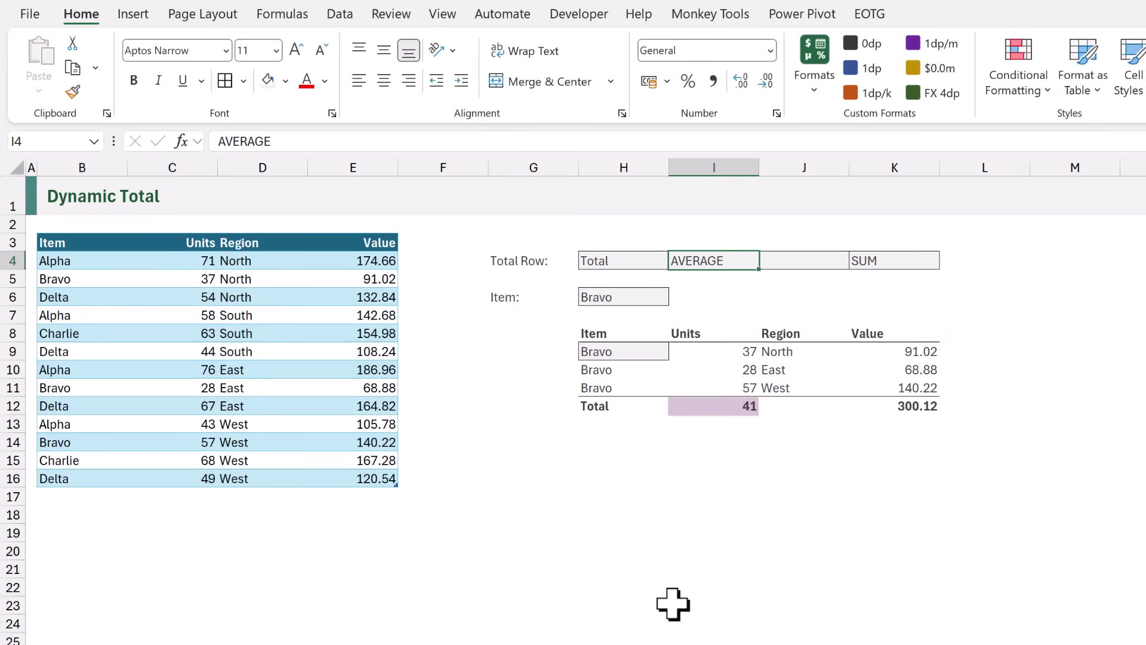
Try COUNTA as the Region column's Total Row calculation in J4 and clear the cell again.
{"action": "key", "text": "Right"}
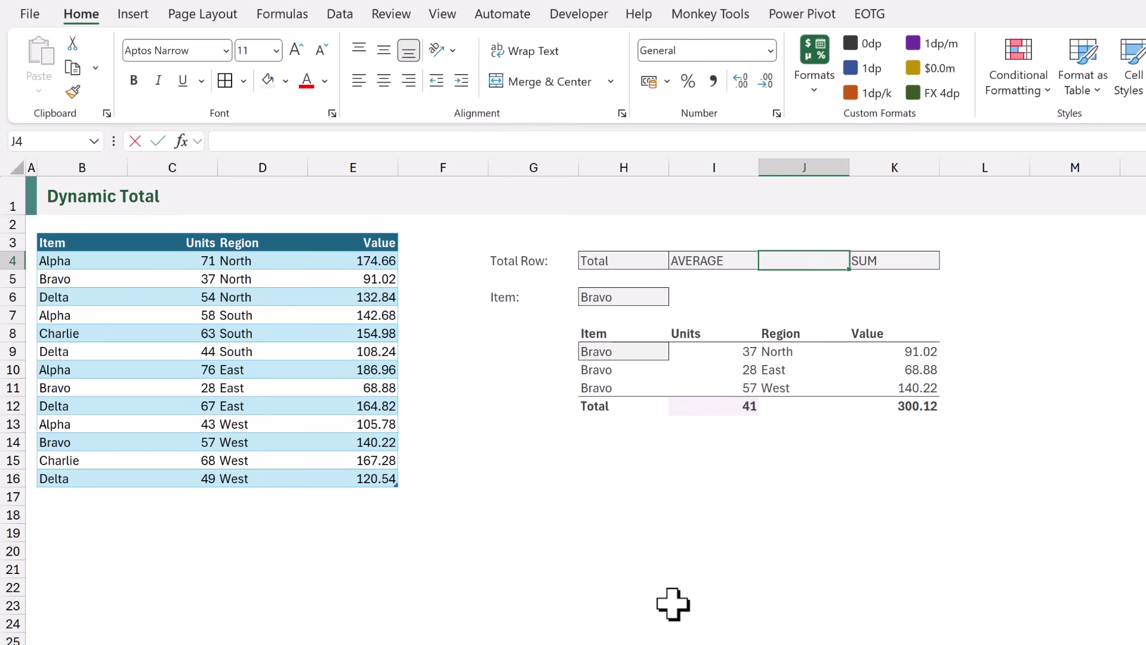
{"action": "type", "text": "COUNTA"}
{"action": "key", "text": "ctrl+Return"}
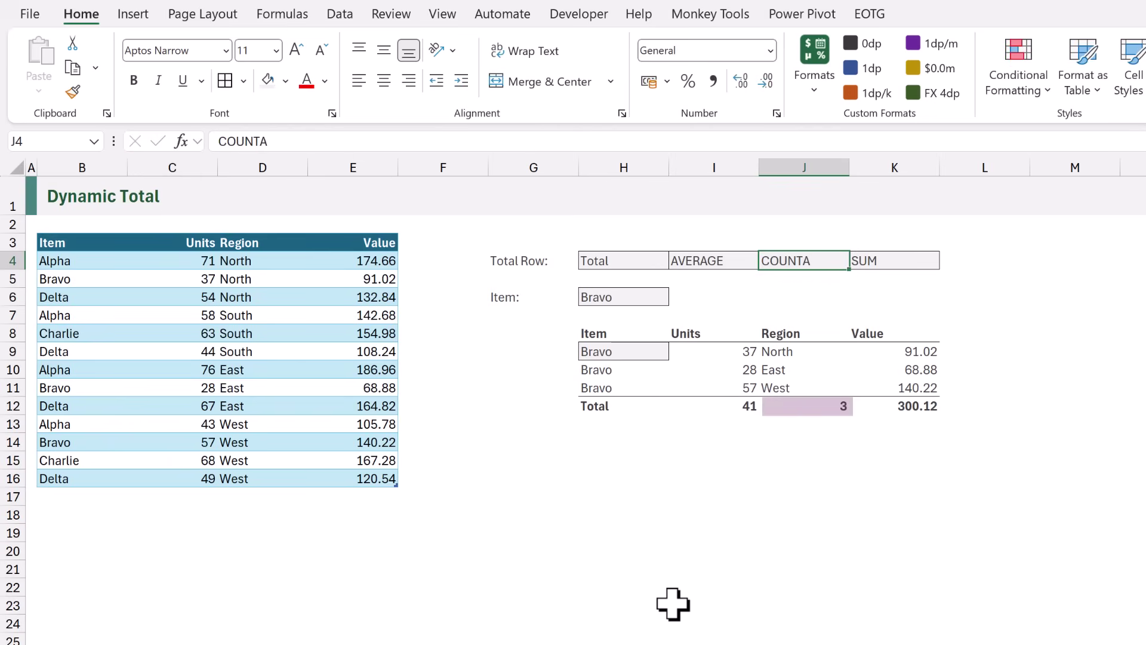
{"action": "key", "text": "BackSpace"}
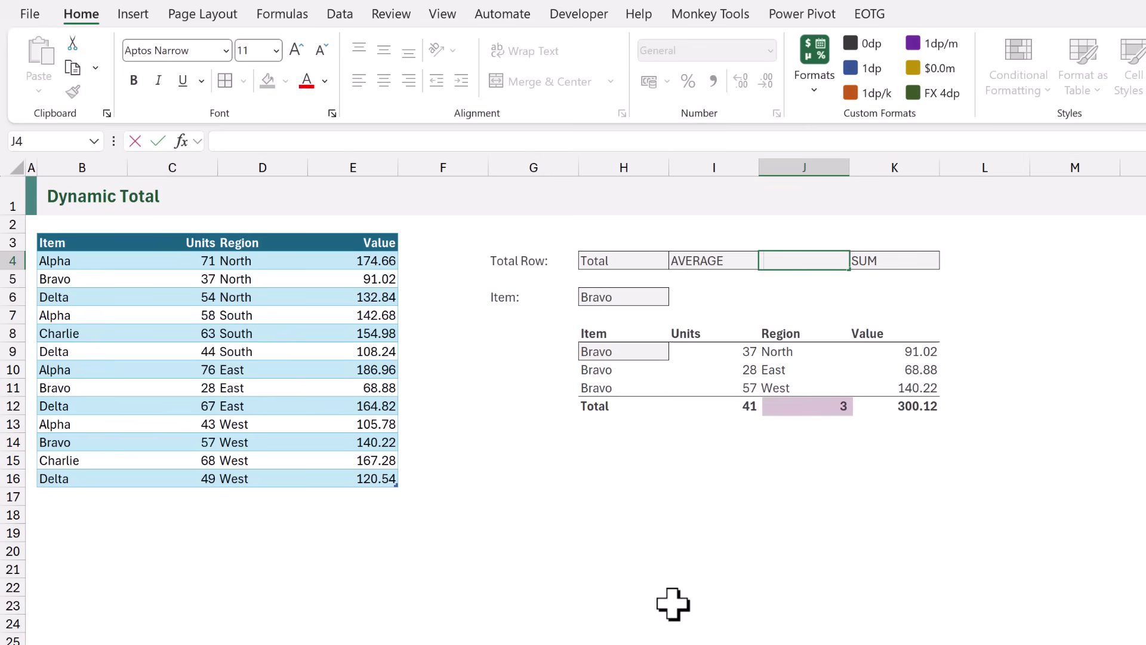
{"action": "key", "text": "ctrl+Return"}
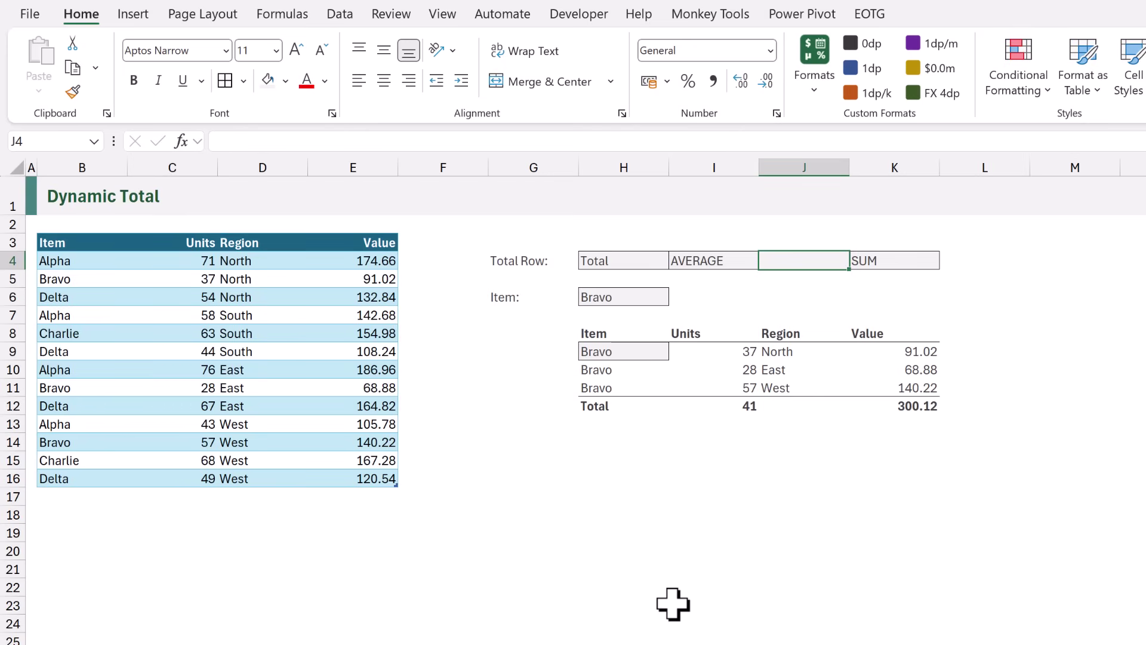
Change the Total Row label in H4 to Grand Total.
{"action": "key", "text": "Left"}
{"action": "key", "text": "Left"}
{"action": "type", "text": "Gr"}
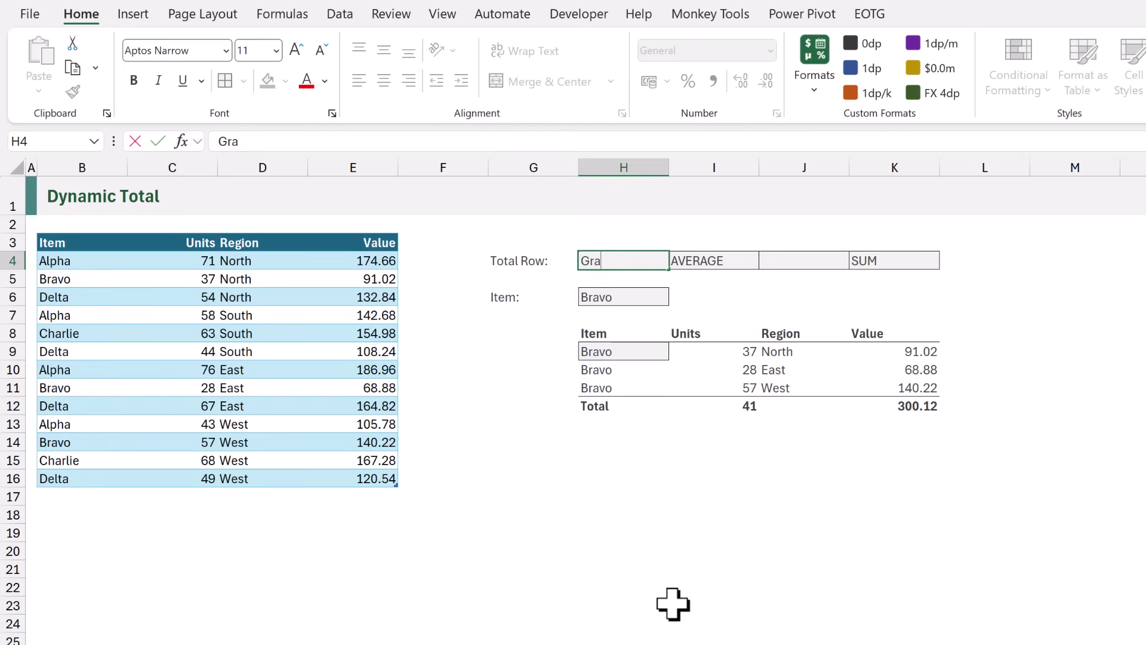
{"action": "type", "text": "and Total"}
{"action": "key", "text": "ctrl+Return"}
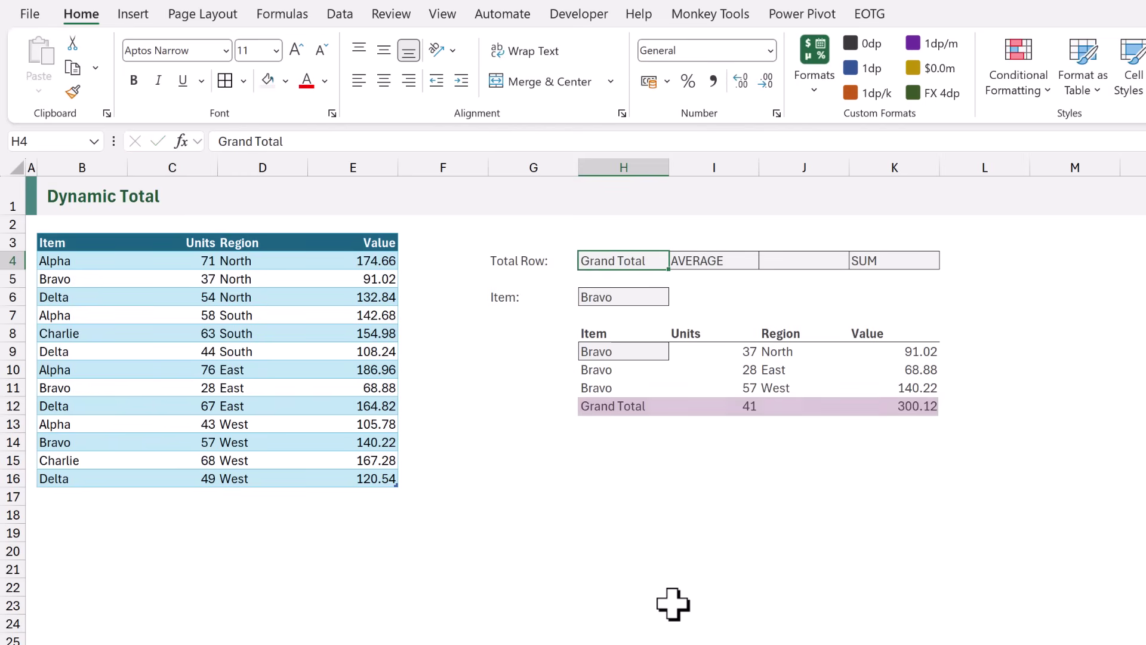
Edit the conditional formatting rule covering H9 so its formula is =$H9=$H$4, and apply the change.
{"action": "key", "text": "Down"}
{"action": "key", "text": "Down"}
{"action": "key", "text": "Down"}
{"action": "key", "text": "Down"}
{"action": "key", "text": "Down"}
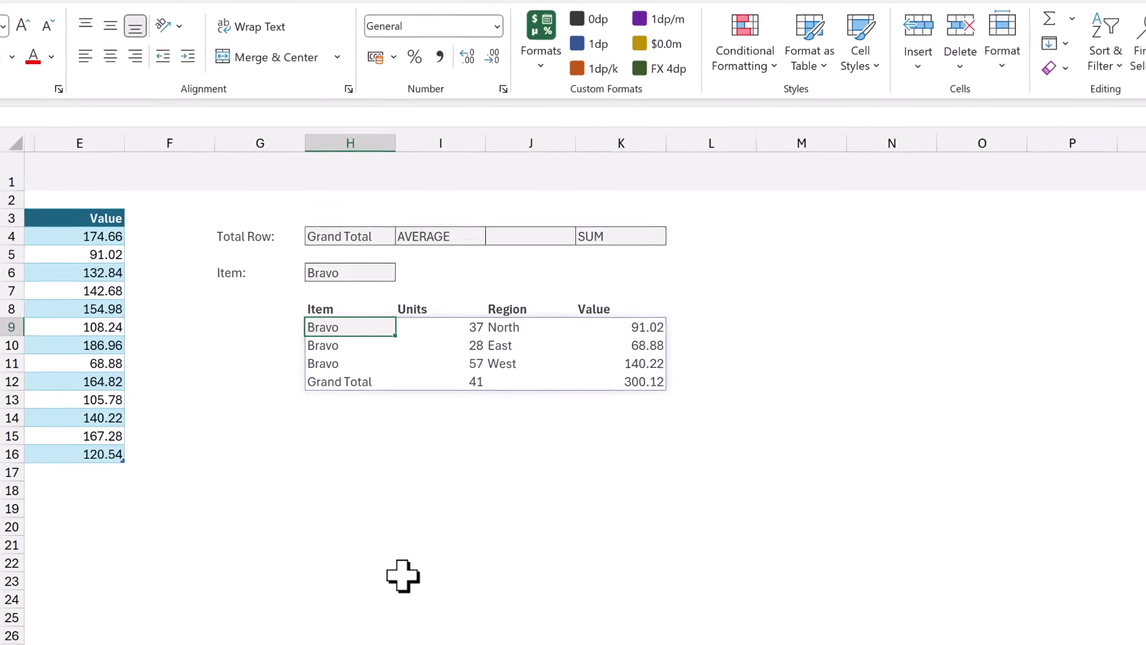
{"action": "left_click", "coordinate": [749, 72]}
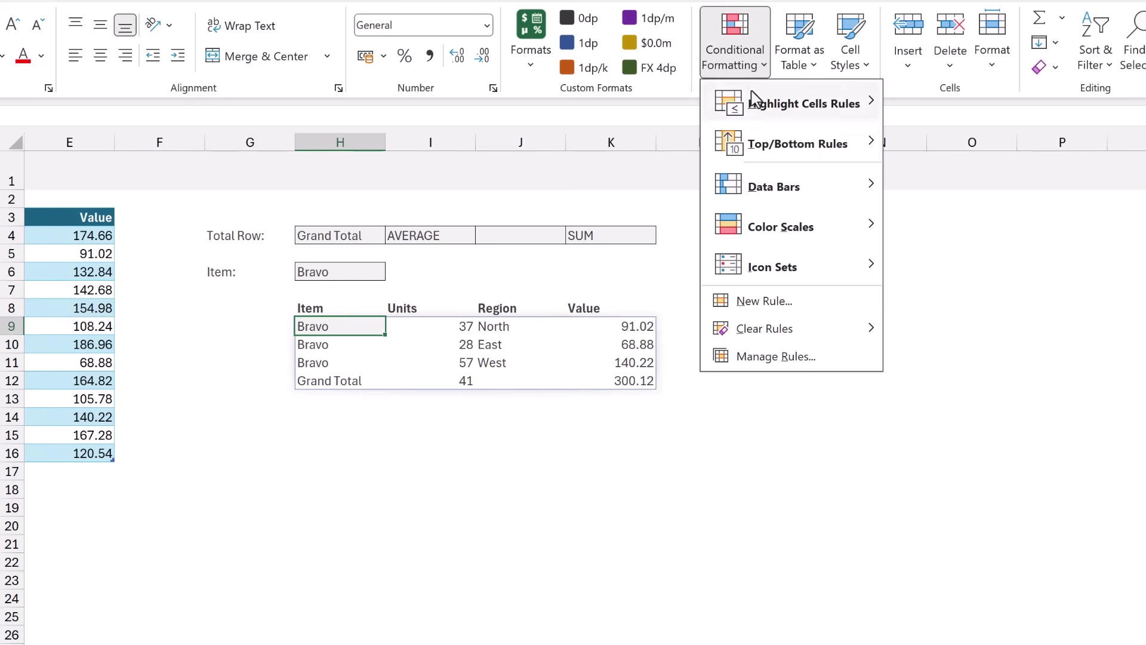
{"action": "left_click", "coordinate": [763, 357]}
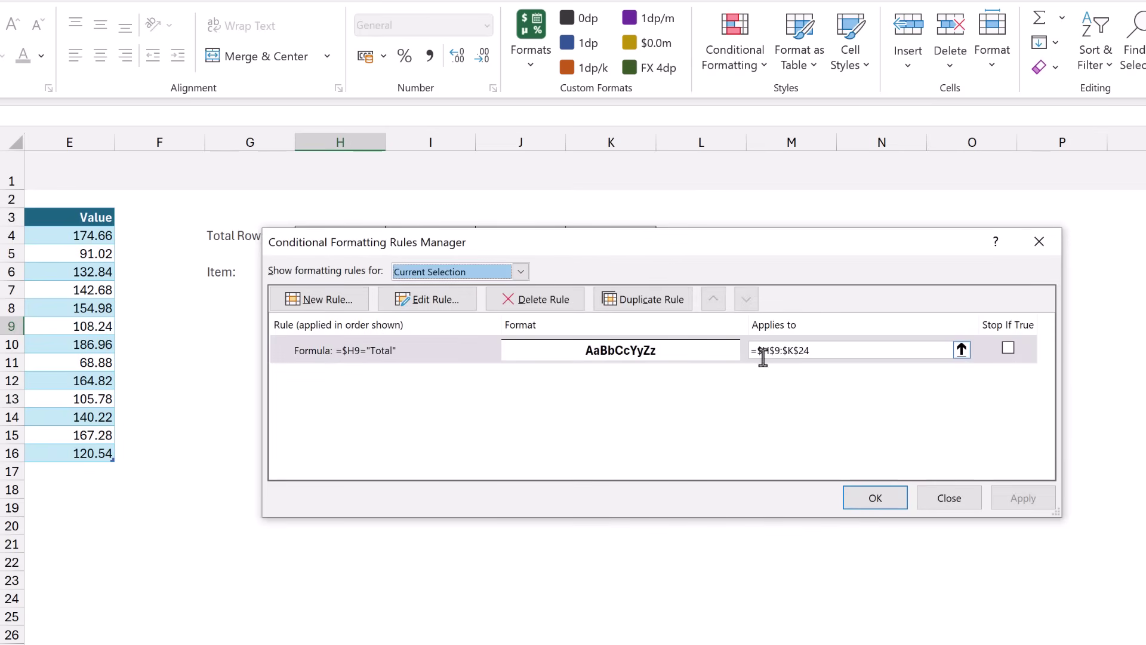
{"action": "left_click", "coordinate": [478, 353]}
{"action": "left_click", "coordinate": [447, 302]}
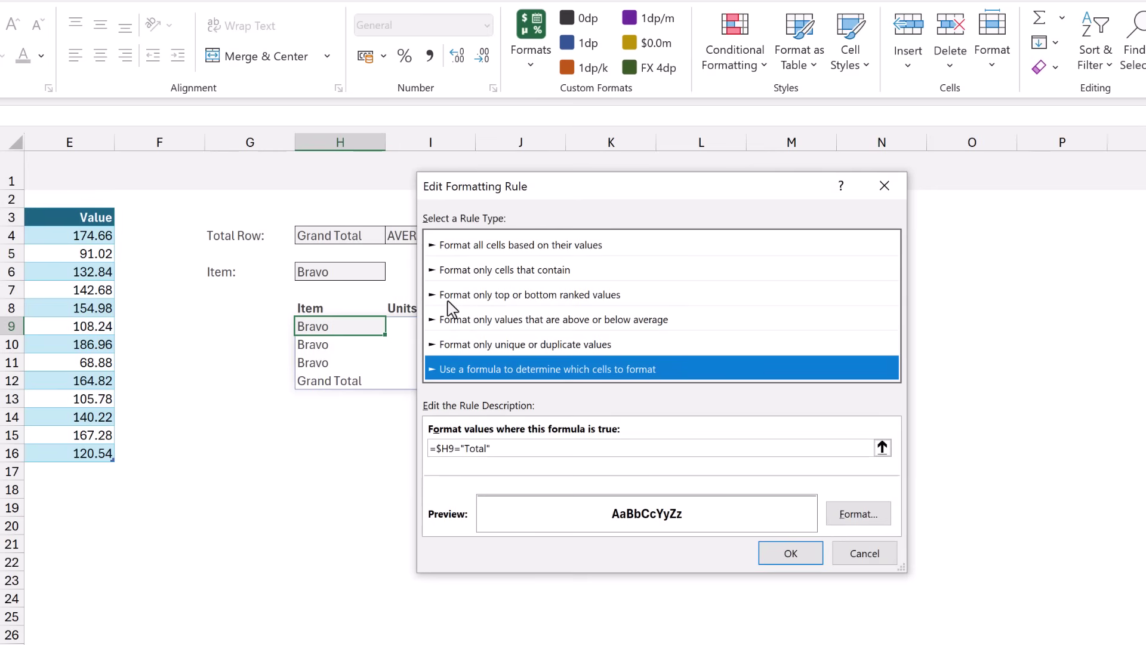
{"action": "left_click", "coordinate": [504, 448]}
{"action": "key", "text": "BackSpace"}
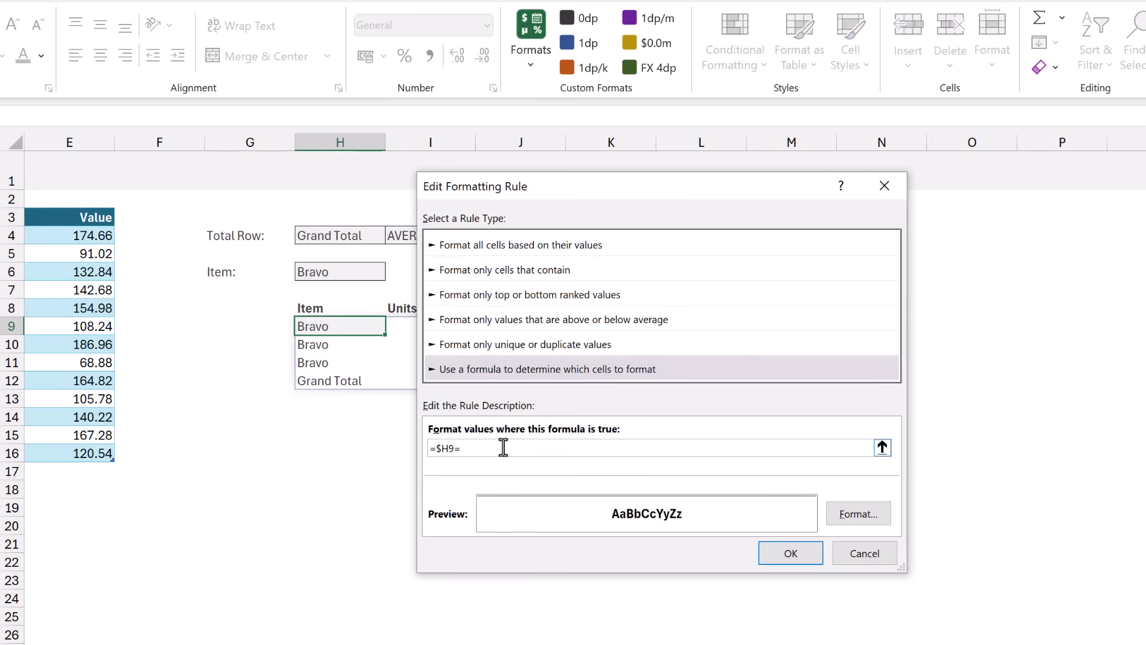
{"action": "left_click", "coordinate": [348, 234]}
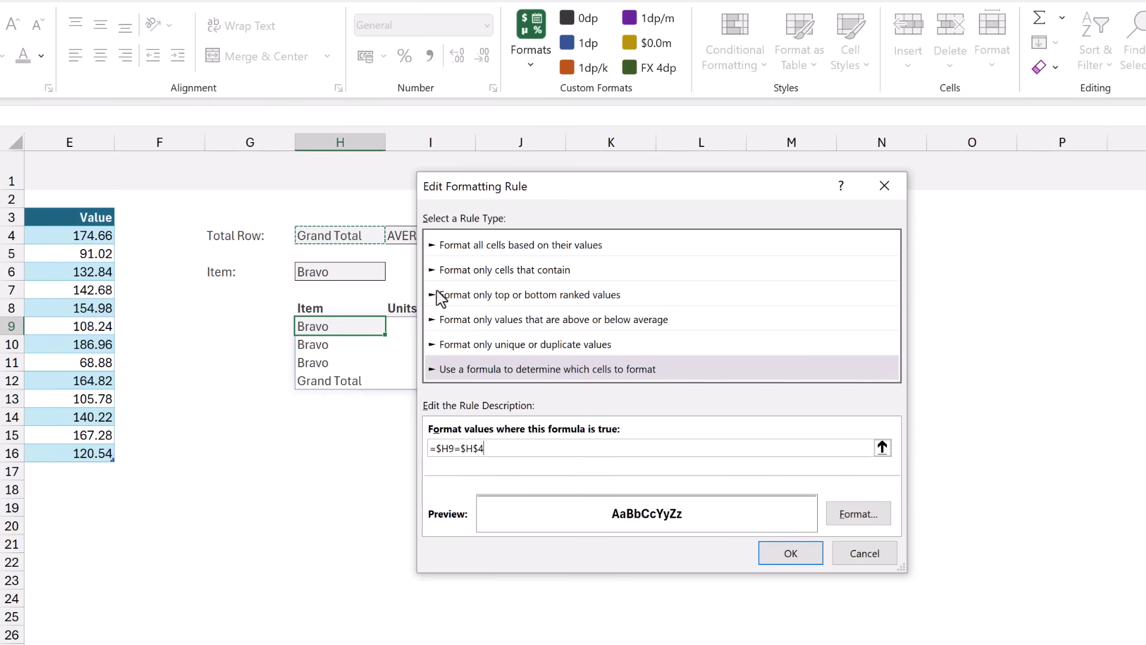
{"action": "left_click", "coordinate": [782, 554]}
{"action": "left_click", "coordinate": [859, 504]}
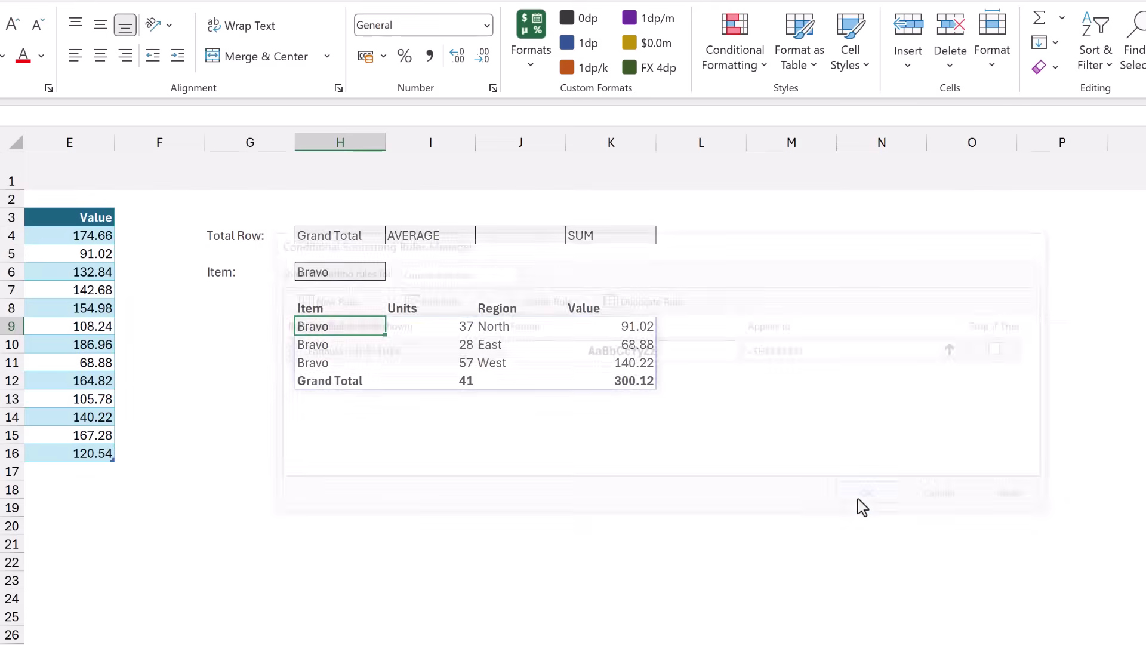
Set the Item filter in H6 to Charlie.
{"action": "key", "text": "Up"}
{"action": "key", "text": "Up"}
{"action": "key", "text": "Up"}
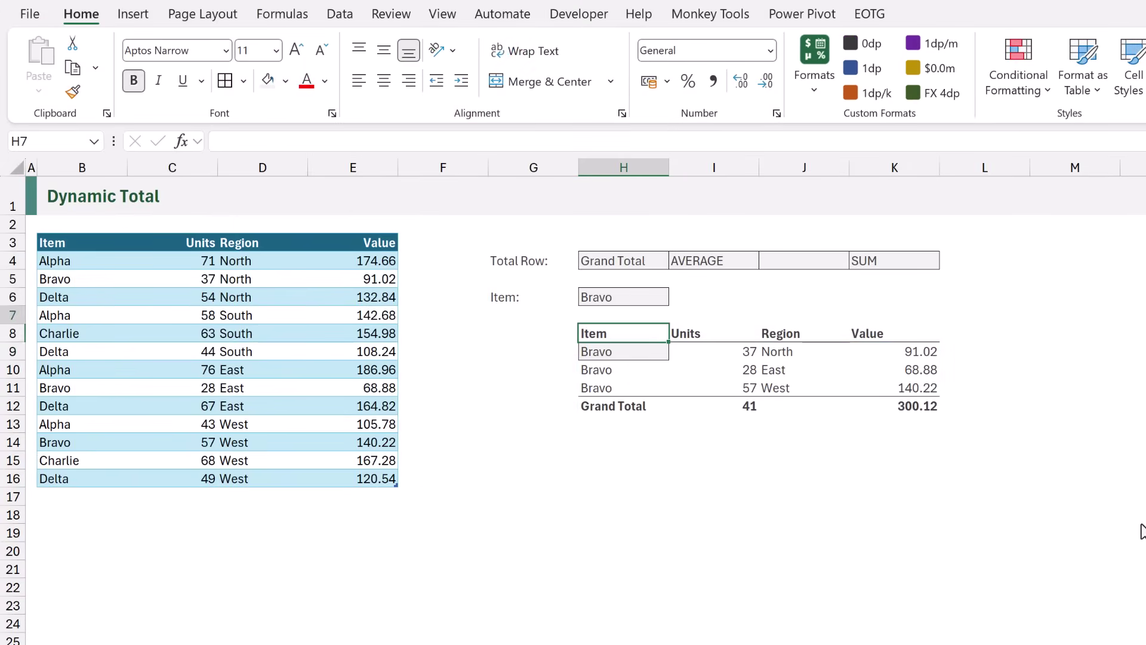
{"action": "type", "text": "Char"}
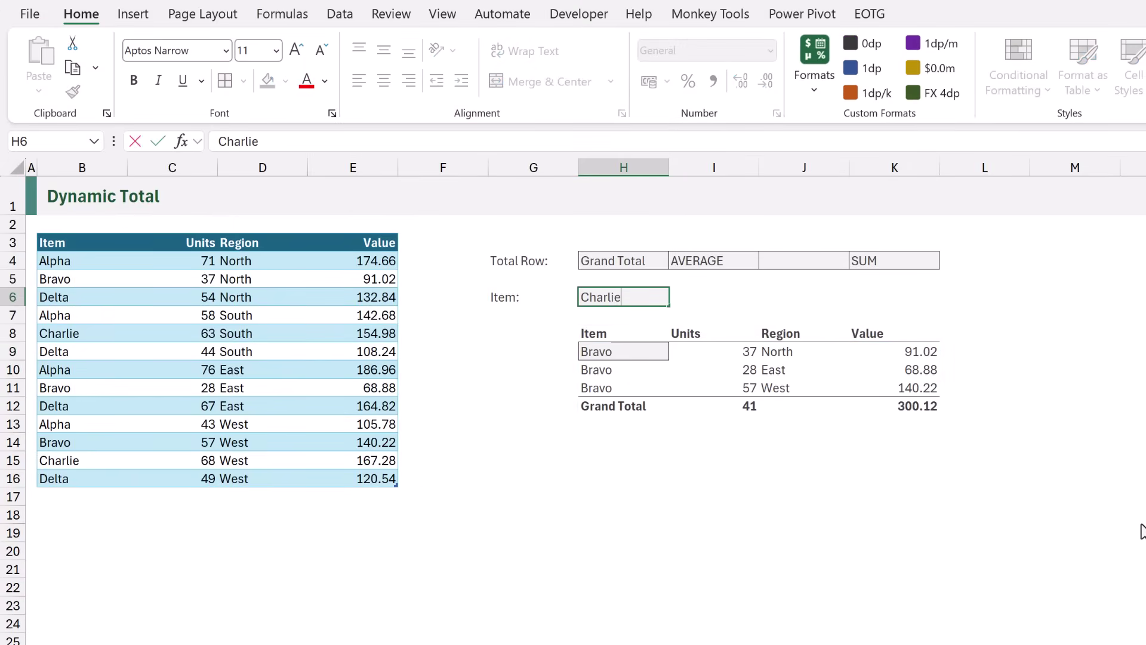
{"action": "type", "text": "lie"}
{"action": "key", "text": "ctrl+Return"}
Set the Item filter in H6 to Alpha.
{"action": "type", "text": "Alp"}
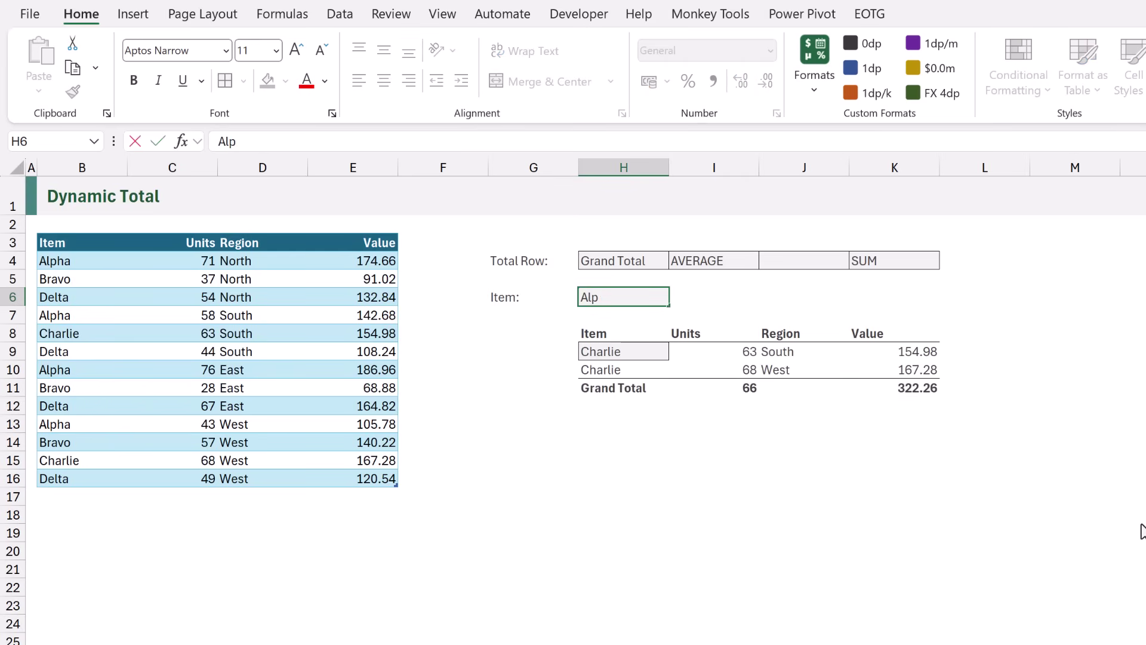
{"action": "type", "text": "ha"}
{"action": "key", "text": "ctrl+Return"}
Set the Total Row calculation for the Units column in I4 to SUM.
{"action": "key", "text": "Up"}
{"action": "key", "text": "Up"}
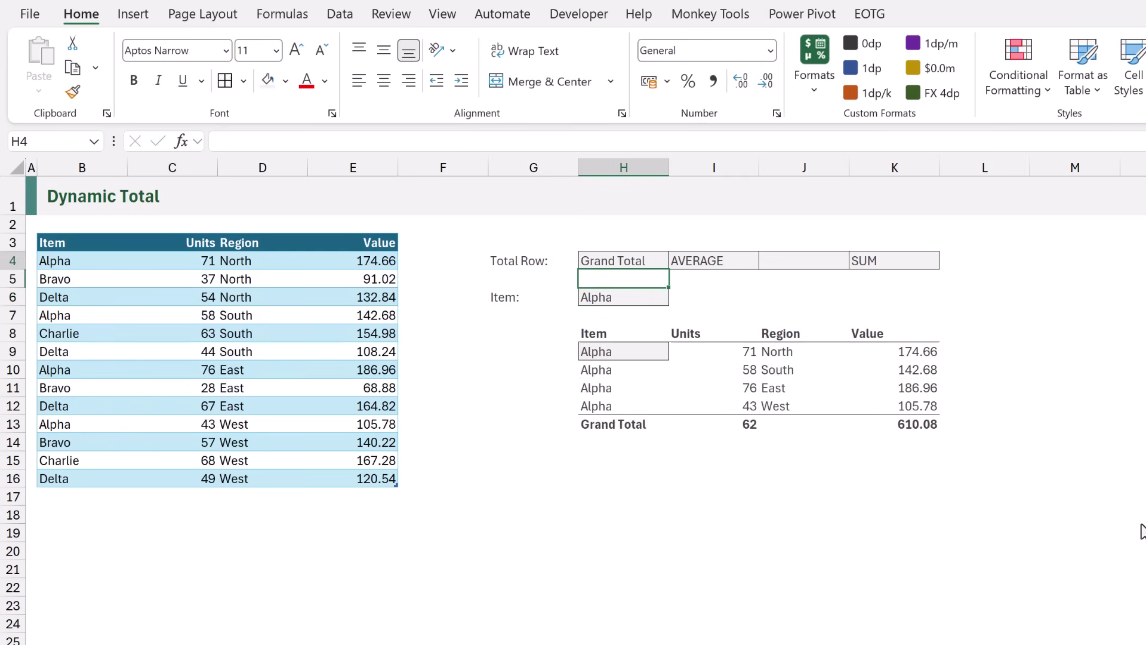
{"action": "key", "text": "Right"}
{"action": "type", "text": "S"}
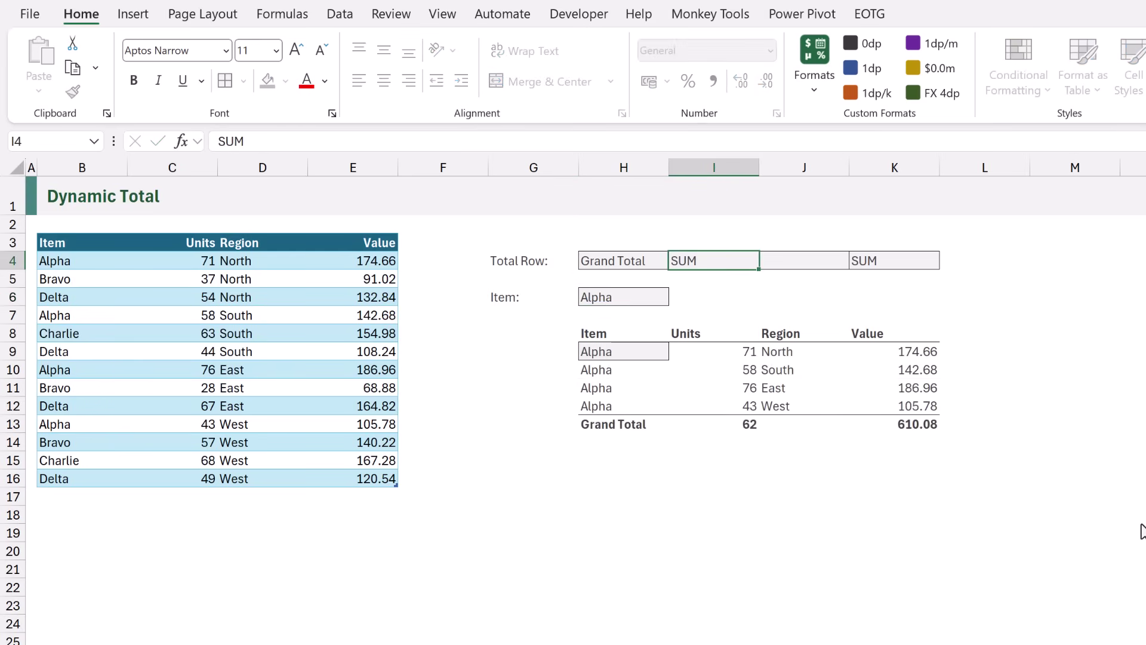
{"action": "type", "text": "UM"}
{"action": "key", "text": "ctrl+Return"}
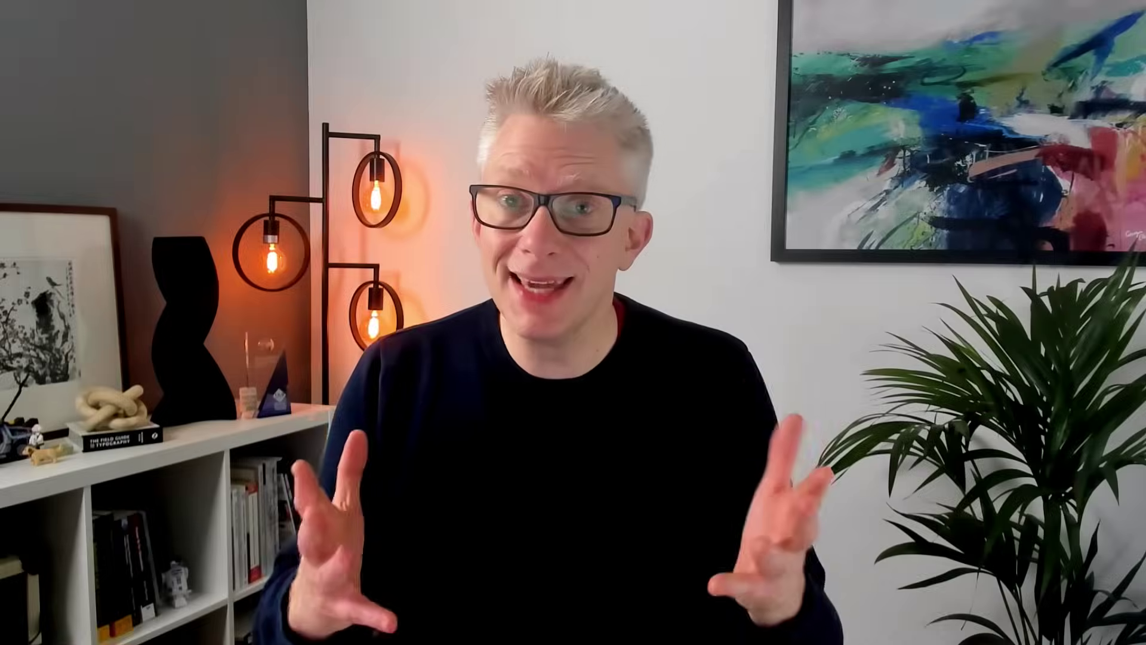